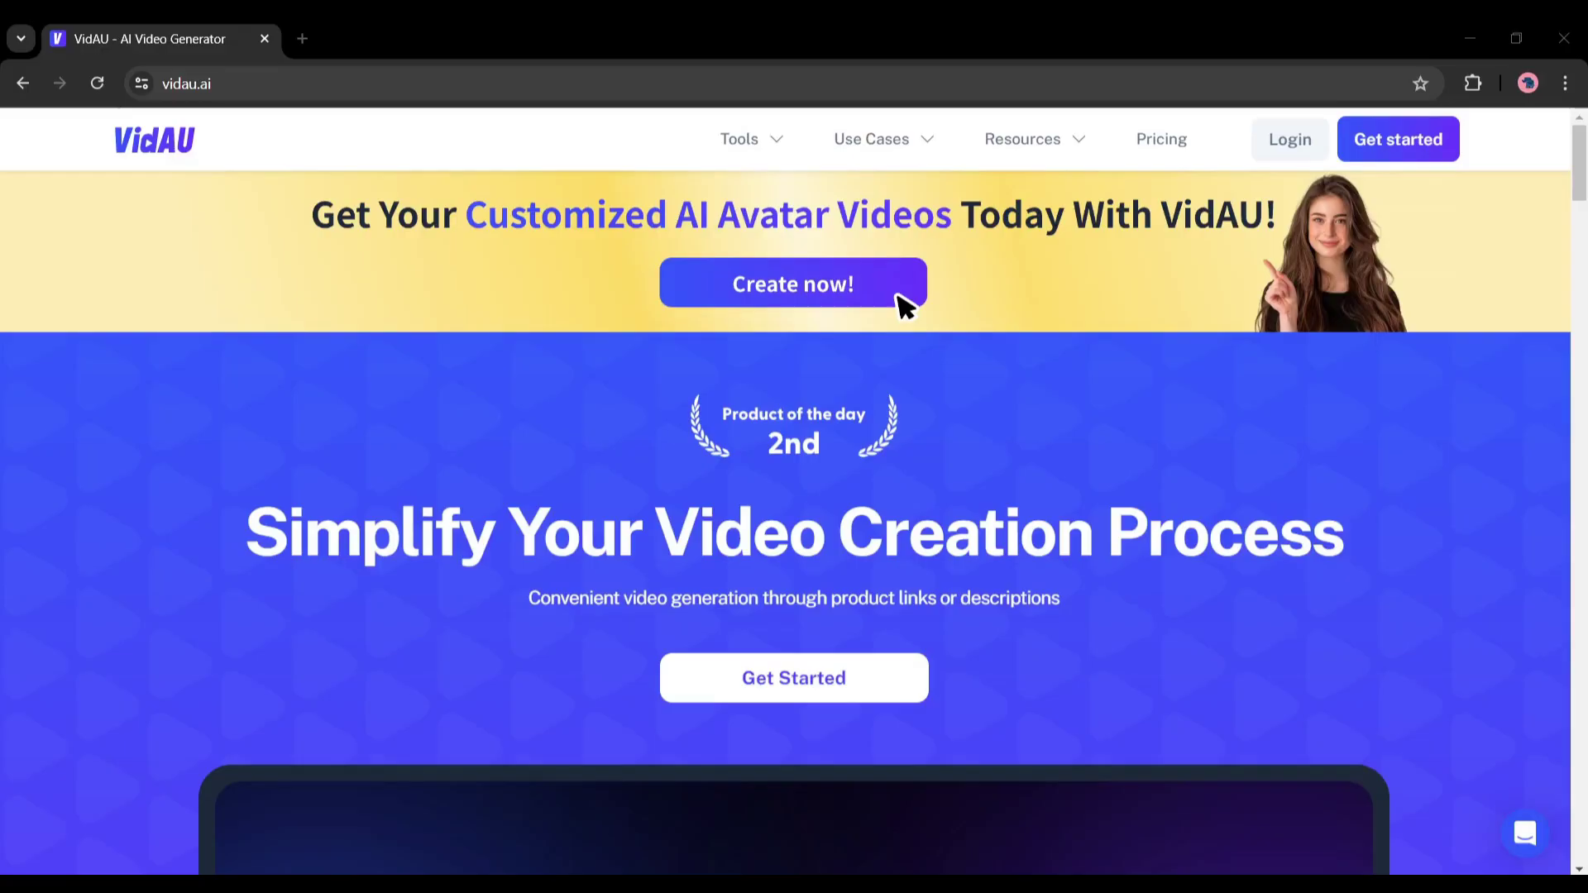
# Scroll the vidau.ai homepage down to the 0:29 promo video and let it play
pyautogui.scroll(-5, 544, 725)
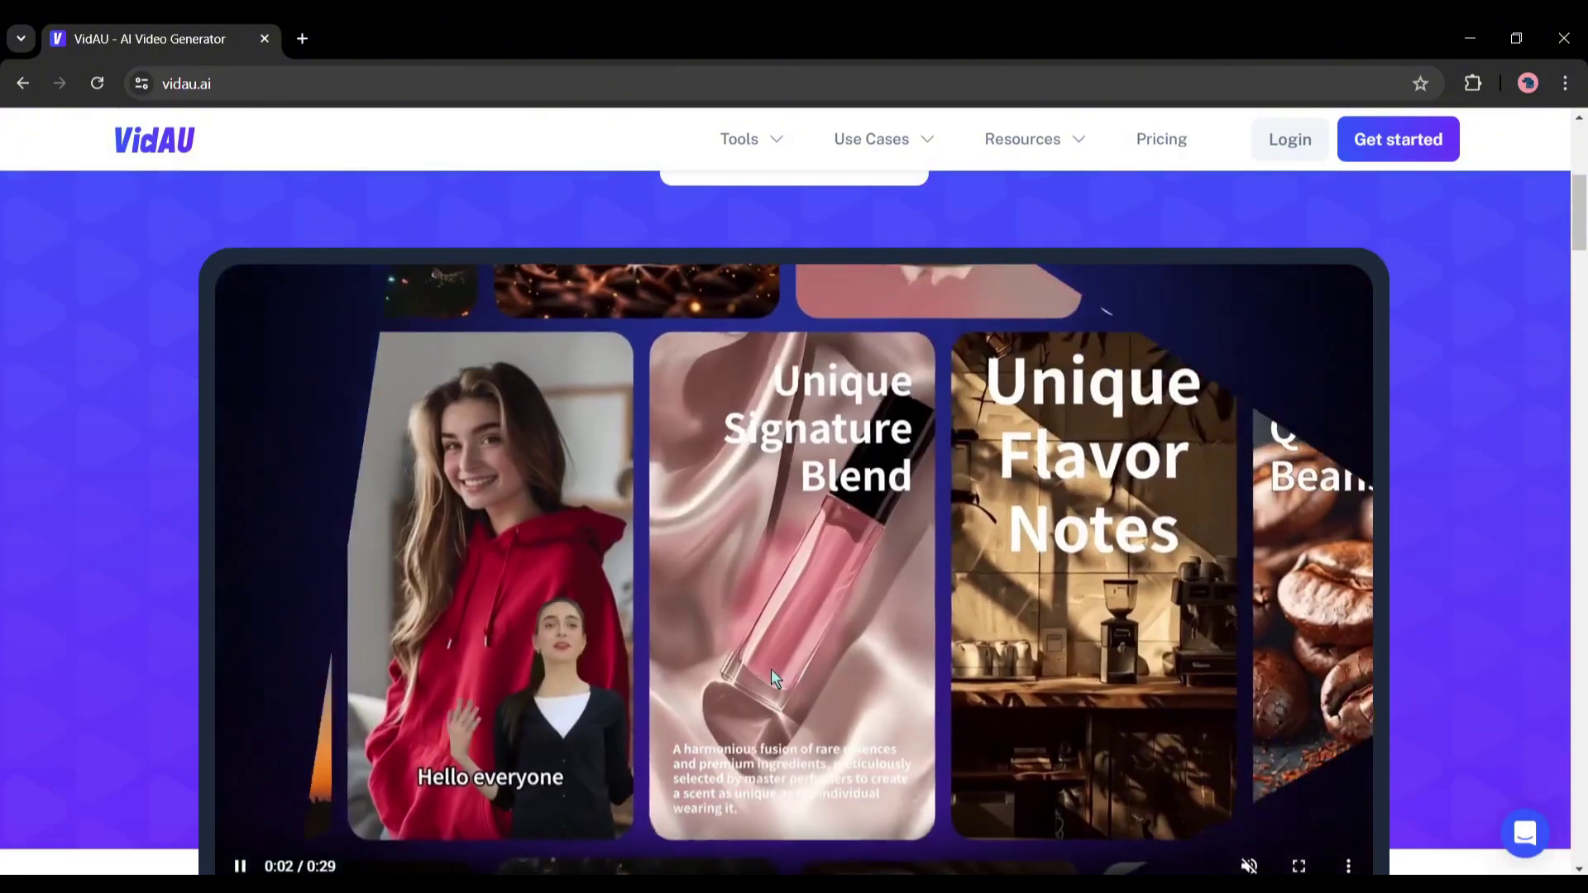
pyautogui.scroll(-3, 772, 670)
pyautogui.scroll(-10, 771, 671)
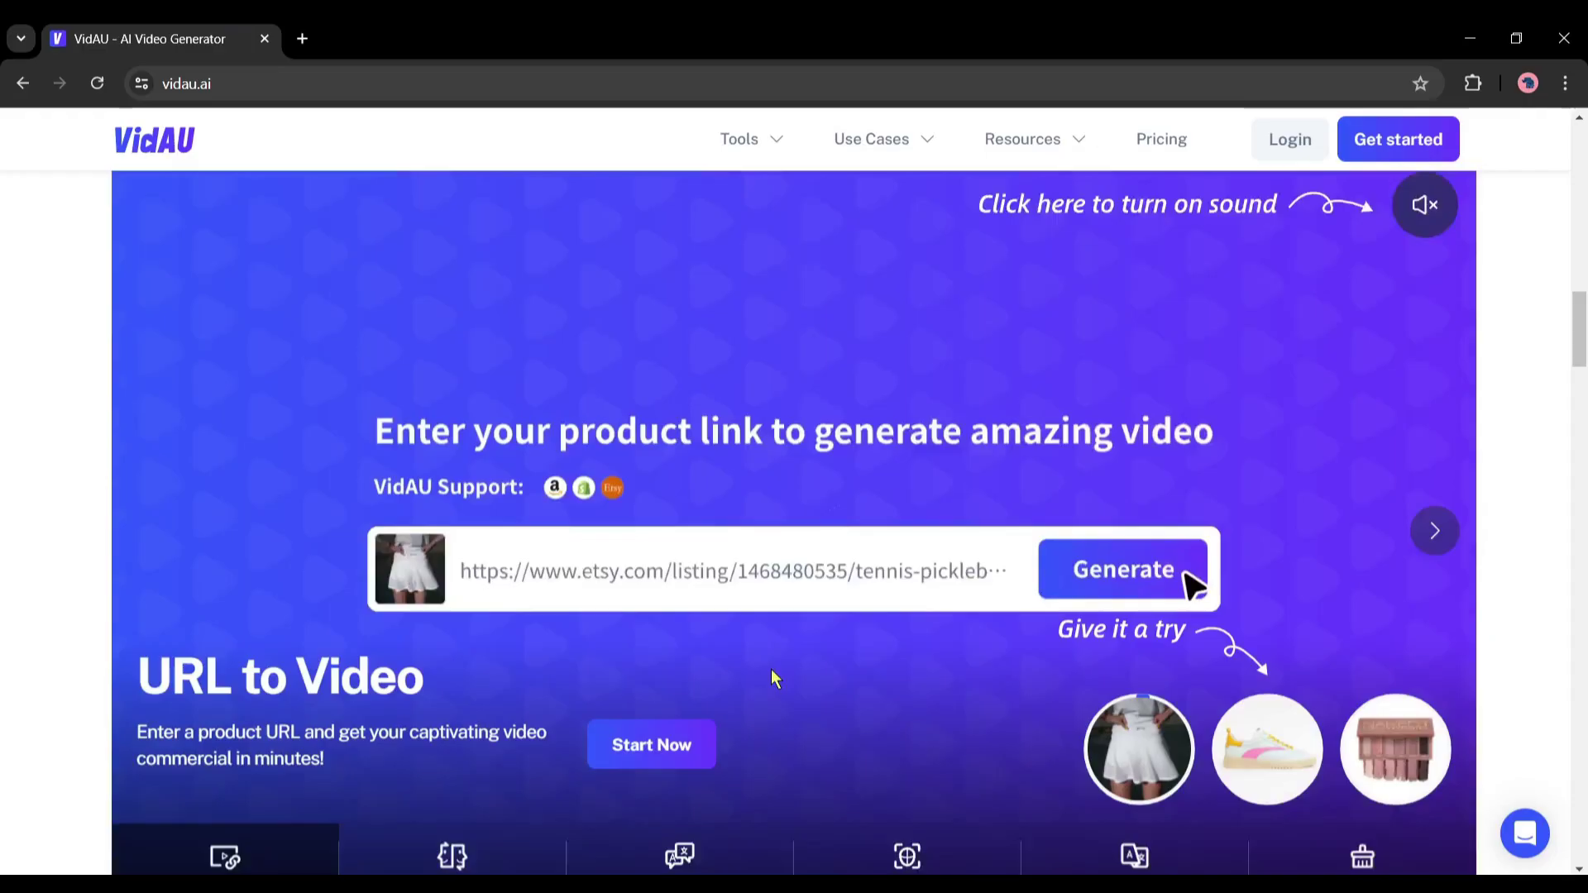
pyautogui.scroll(-1, 771, 668)
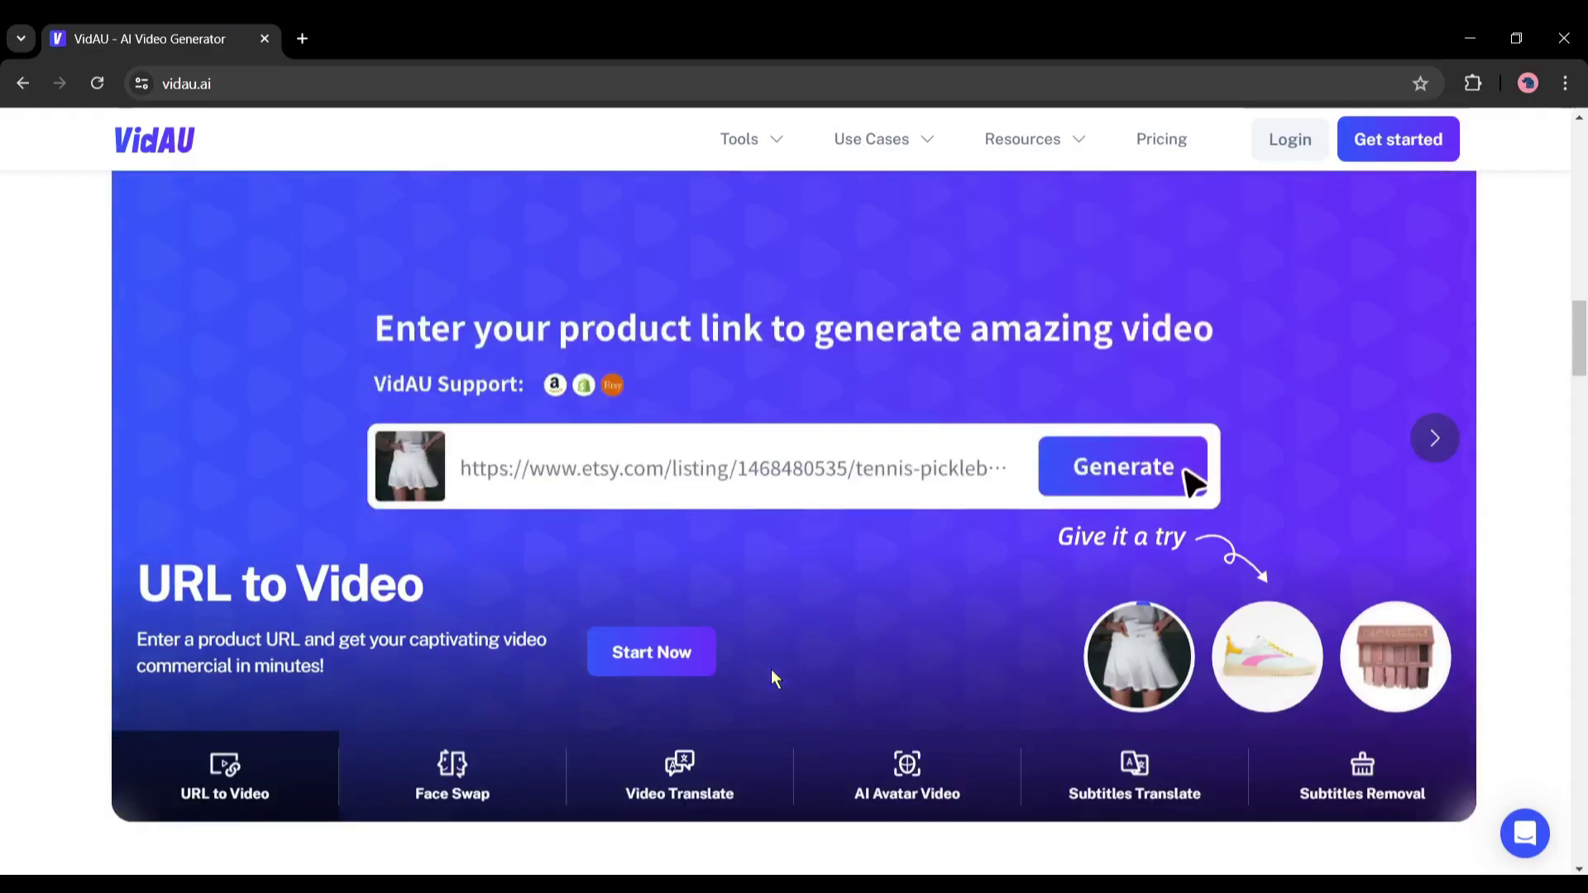
pyautogui.scroll(-3, 770, 668)
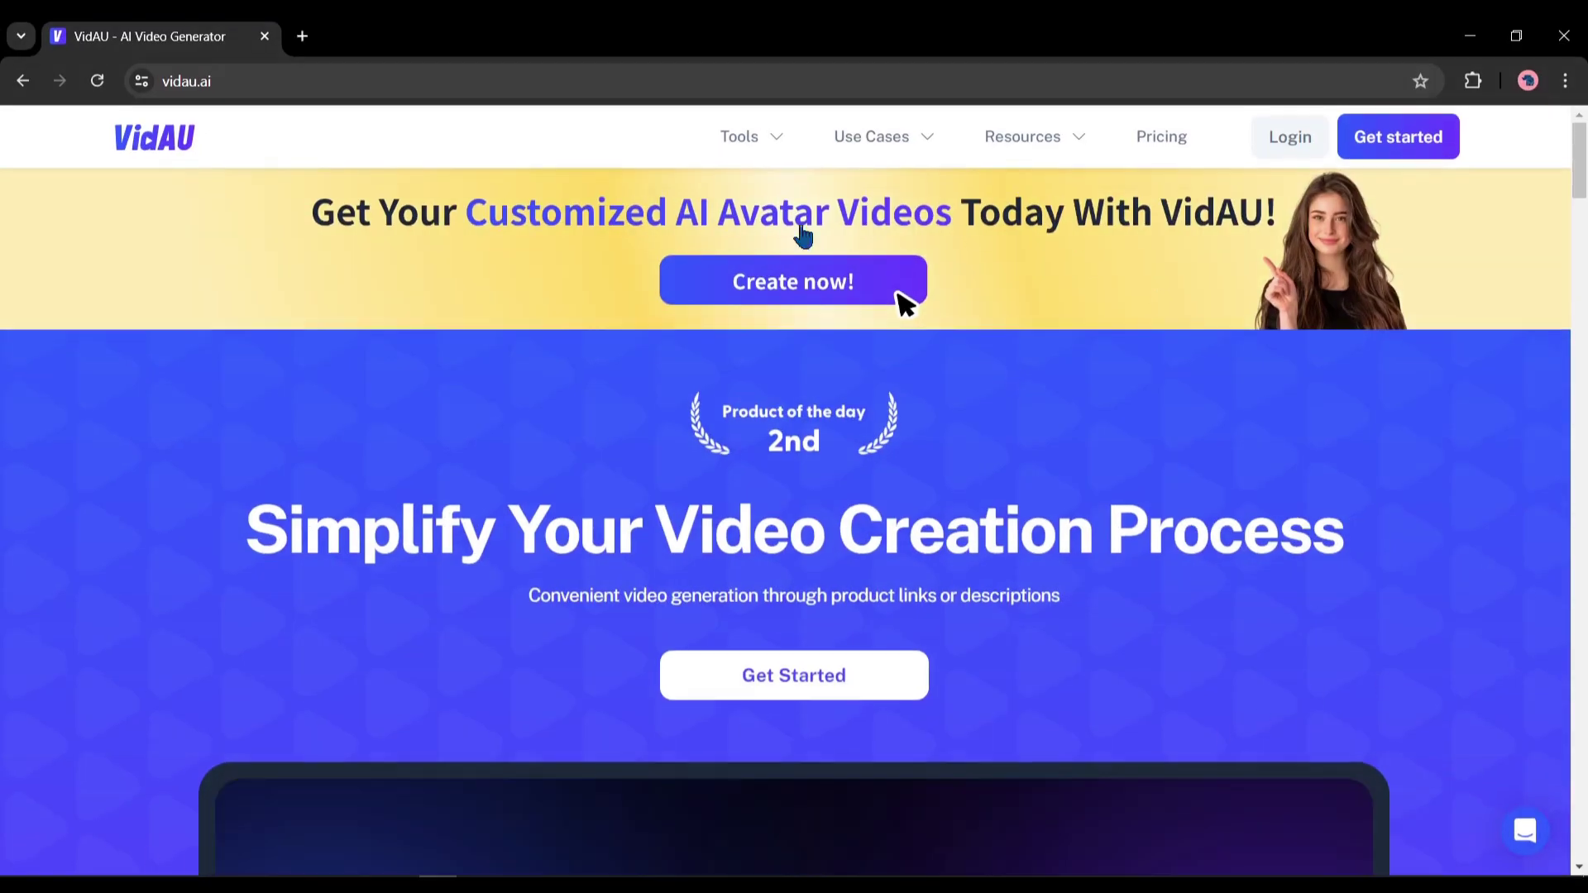
# Get started on the sign-up page, watch its intro video, and reach the Creative Center
pyautogui.click(774, 676)
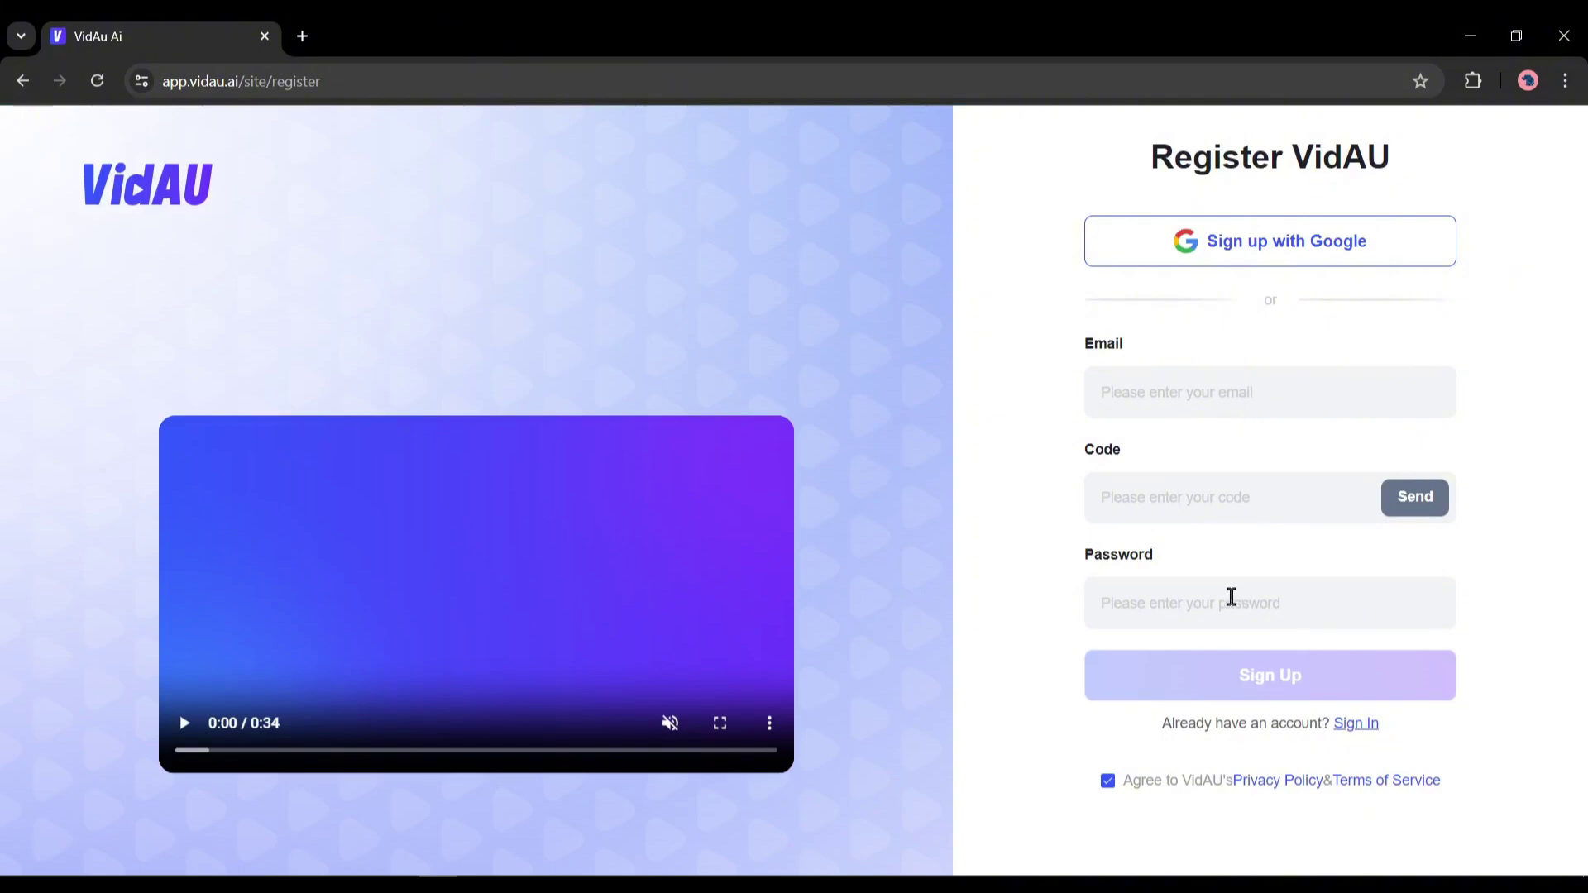
pyautogui.click(195, 732)
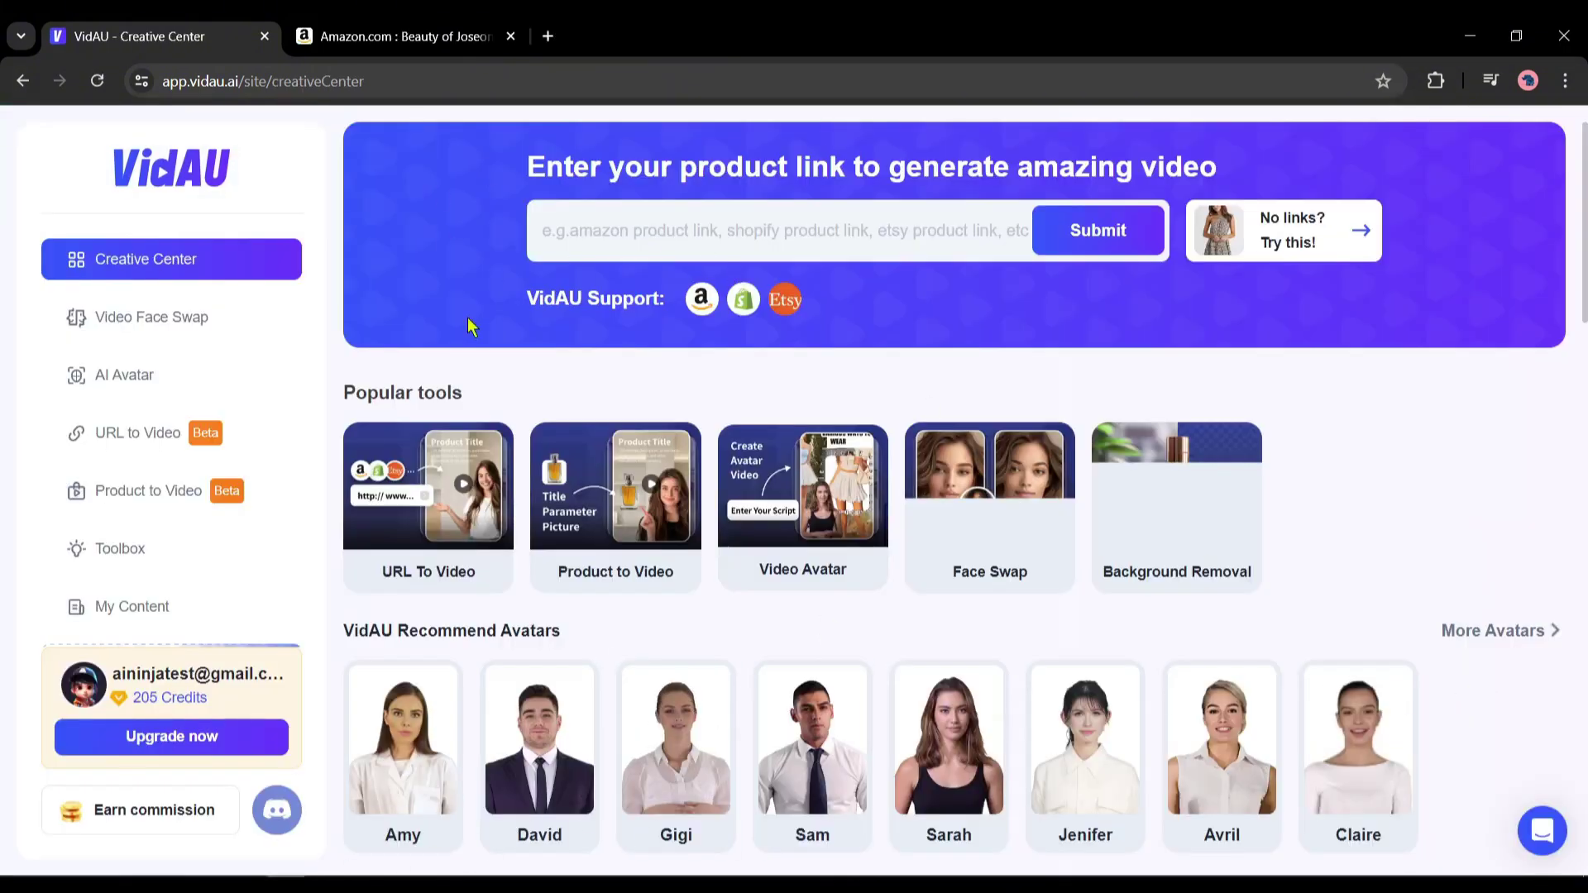
pyautogui.scroll(-10, 934, 517)
pyautogui.scroll(9, 884, 516)
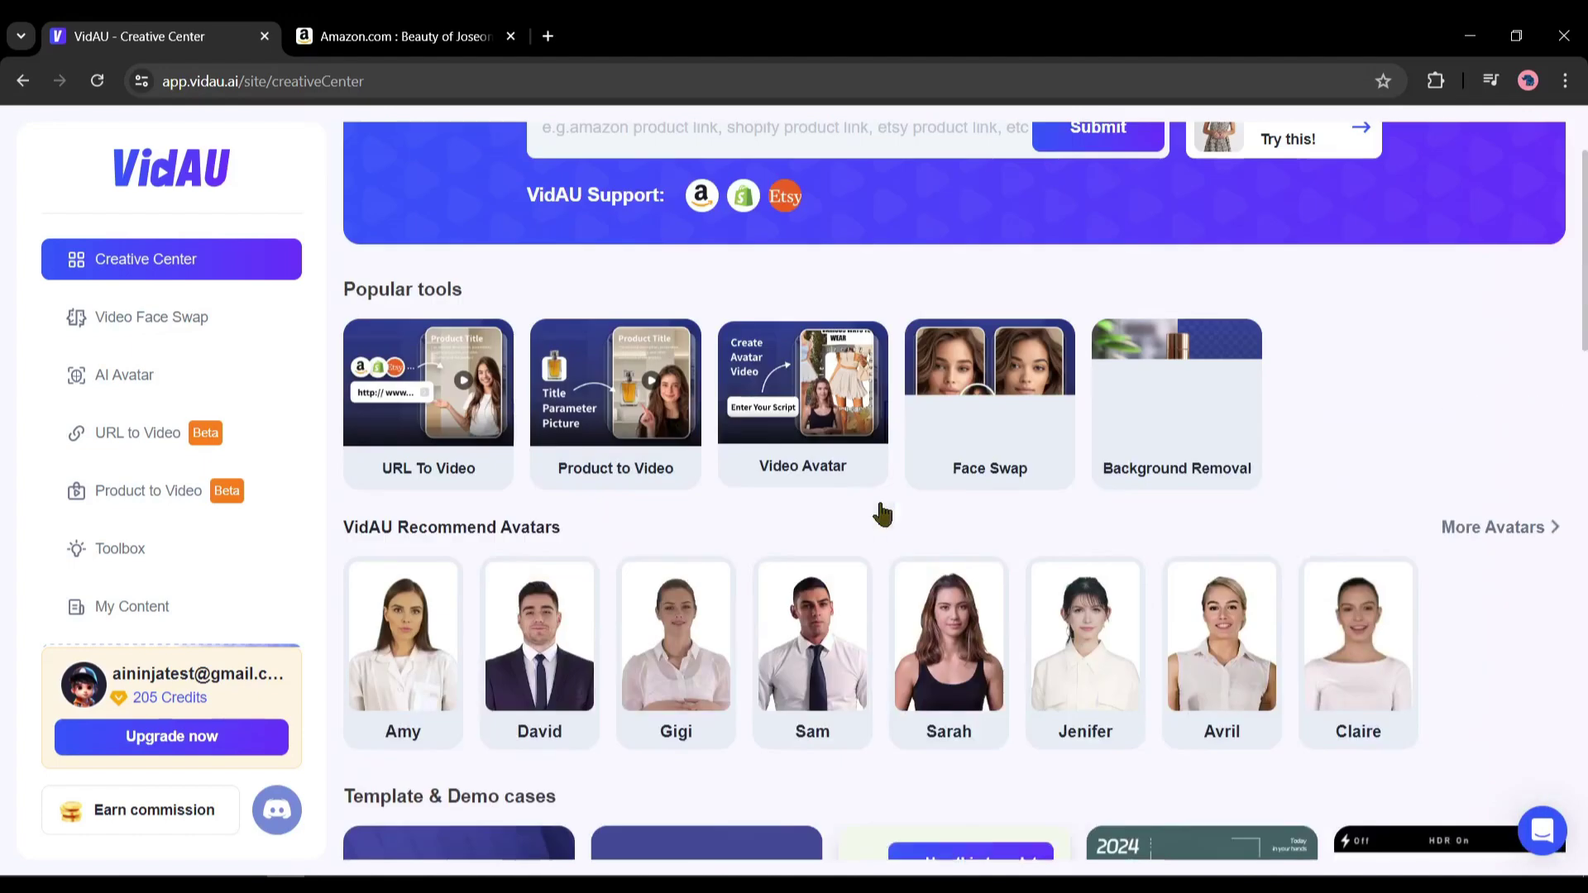
pyautogui.scroll(2, 883, 514)
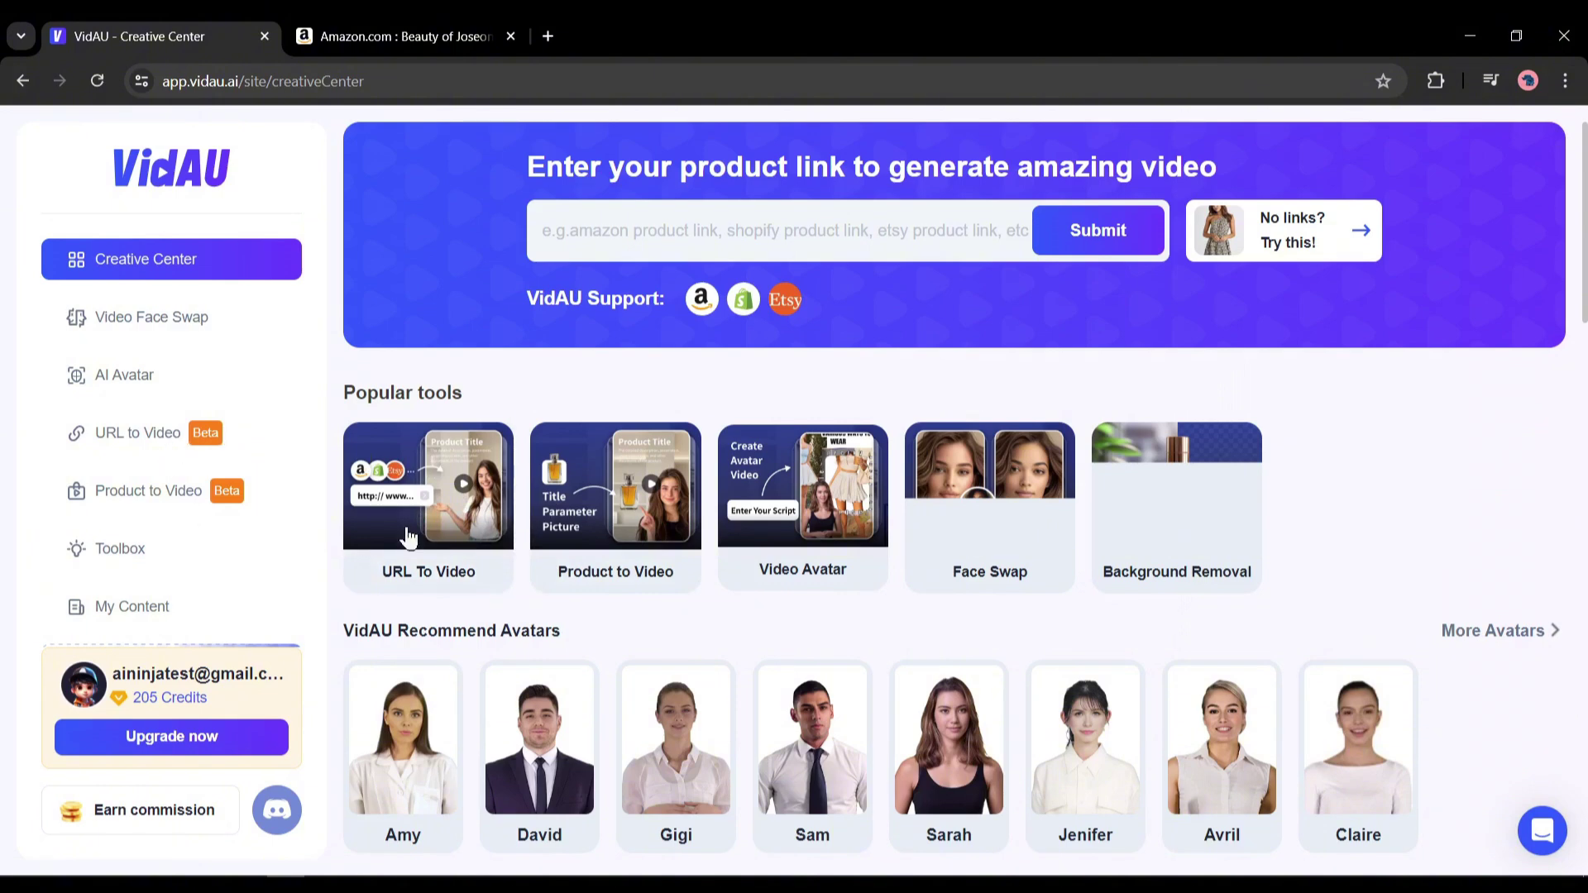
# Copy the glow mask's Amazon URL and paste it into URL to Video's product link field
pyautogui.click(420, 497)
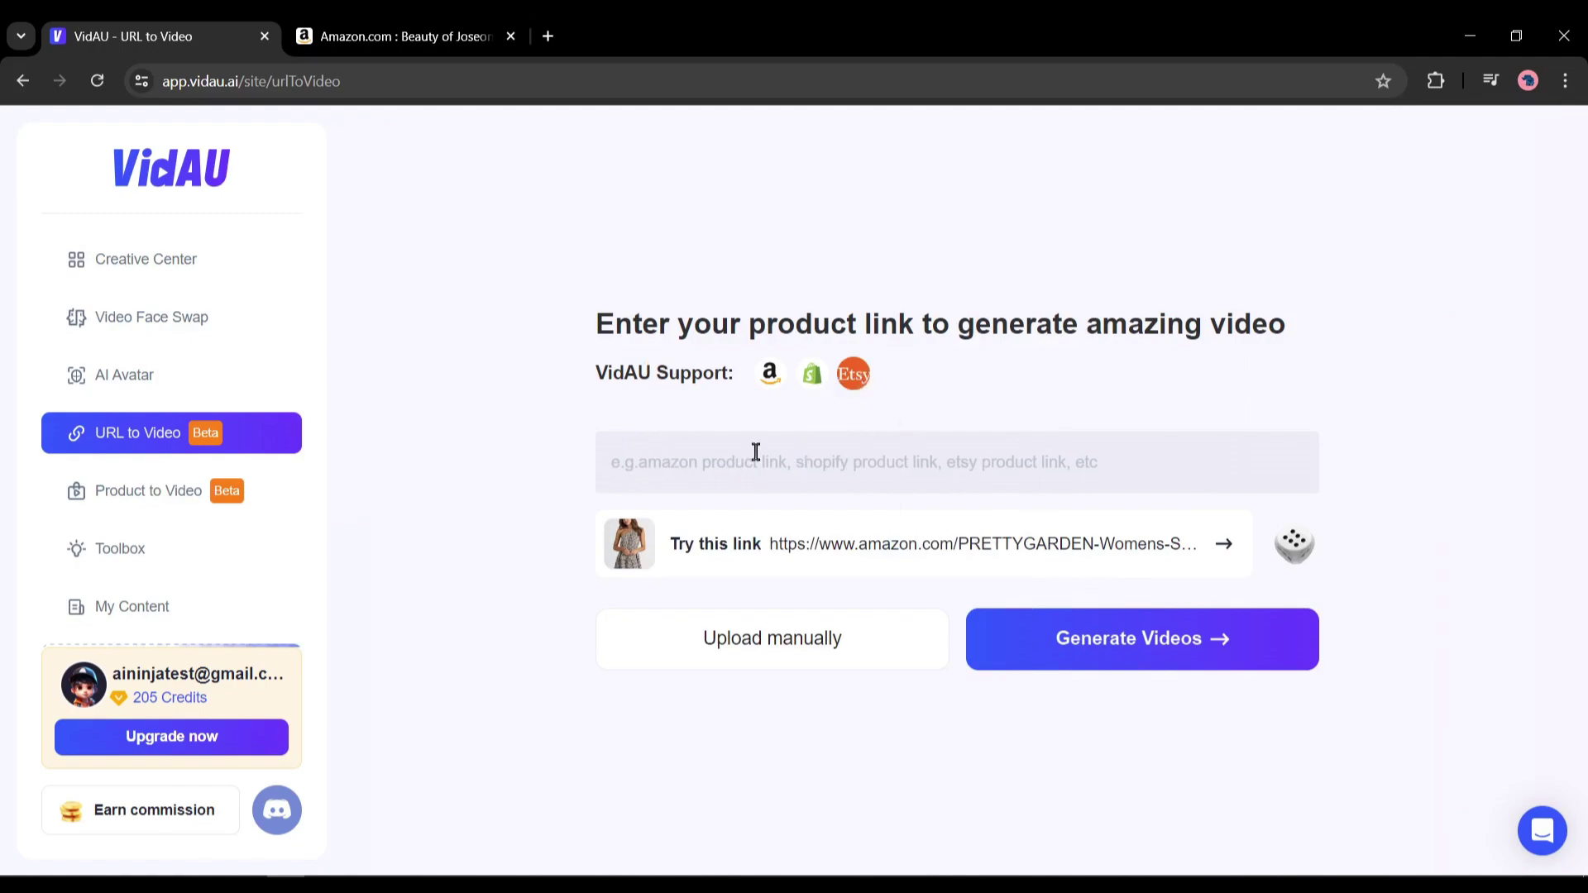
pyautogui.click(411, 25)
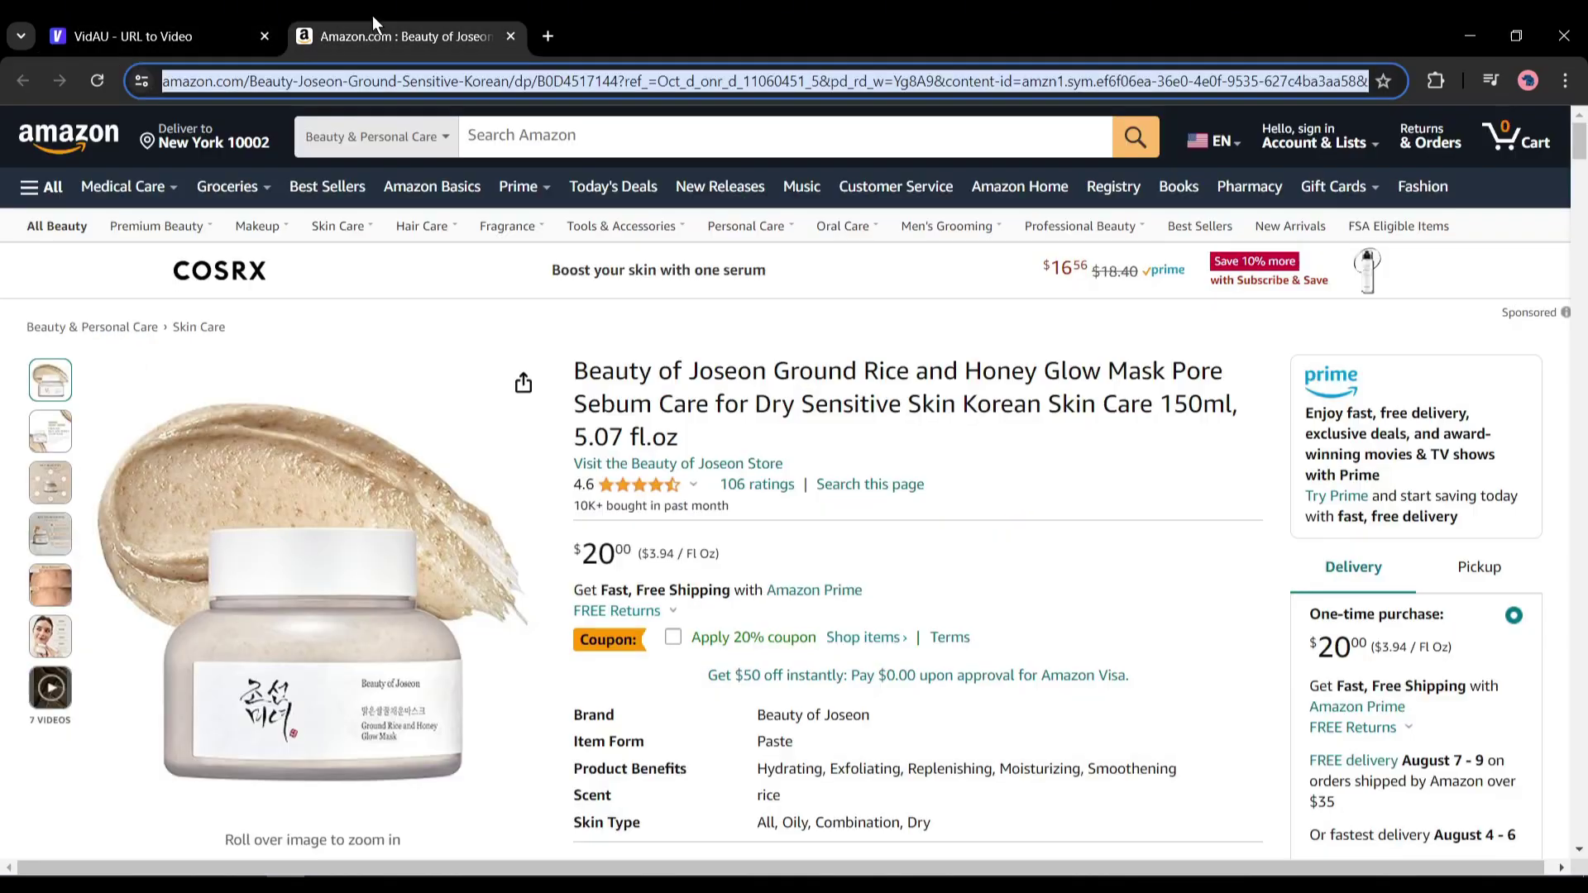
pyautogui.scroll(-10, 1137, 401)
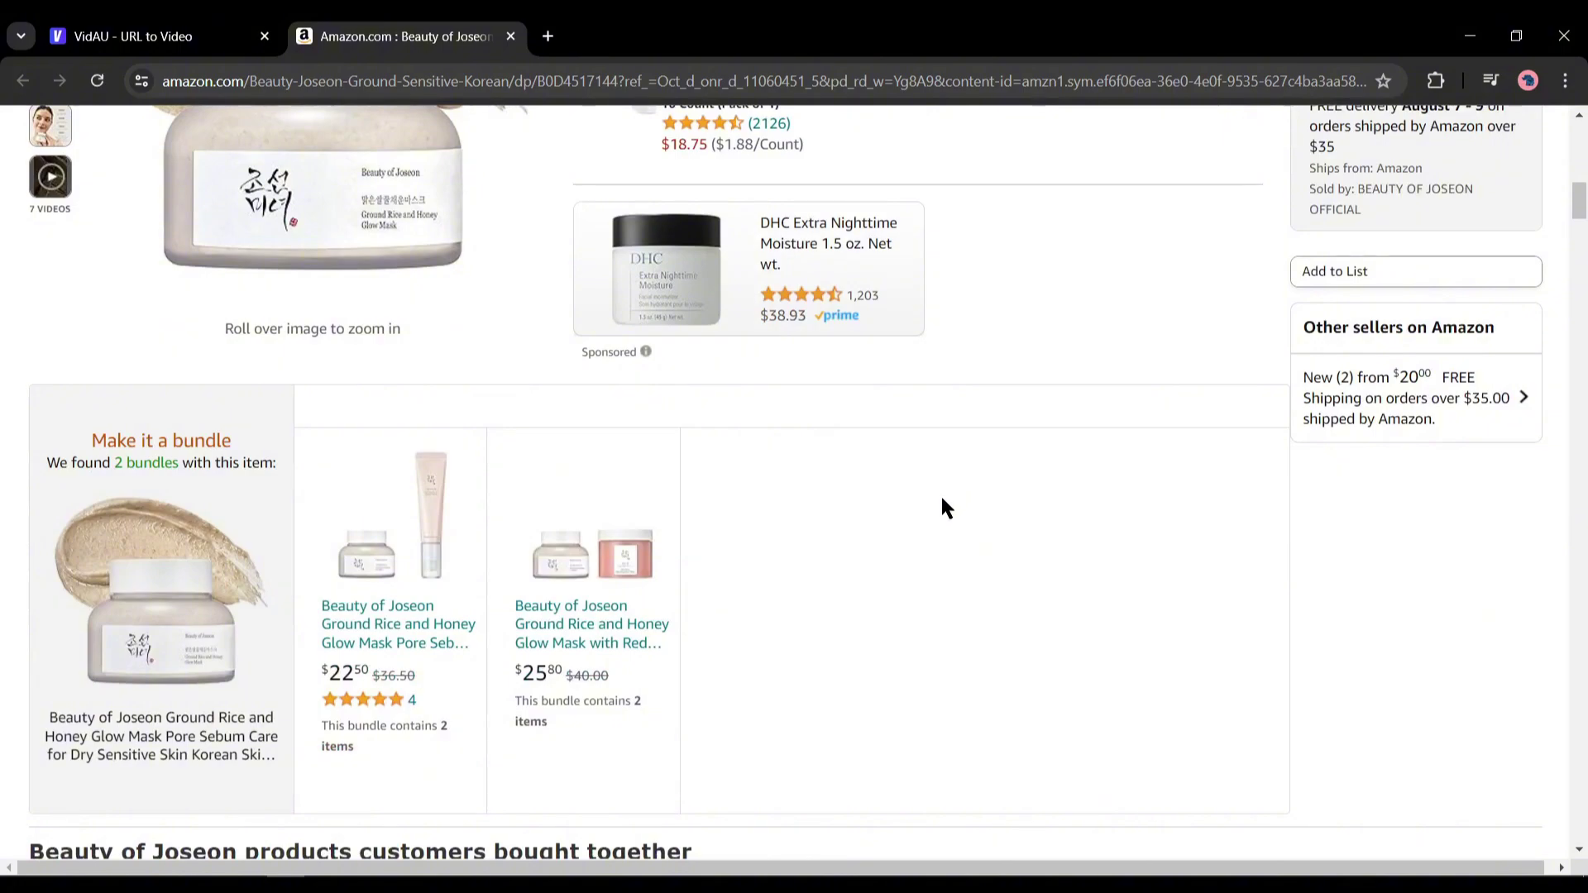
pyautogui.scroll(10, 947, 507)
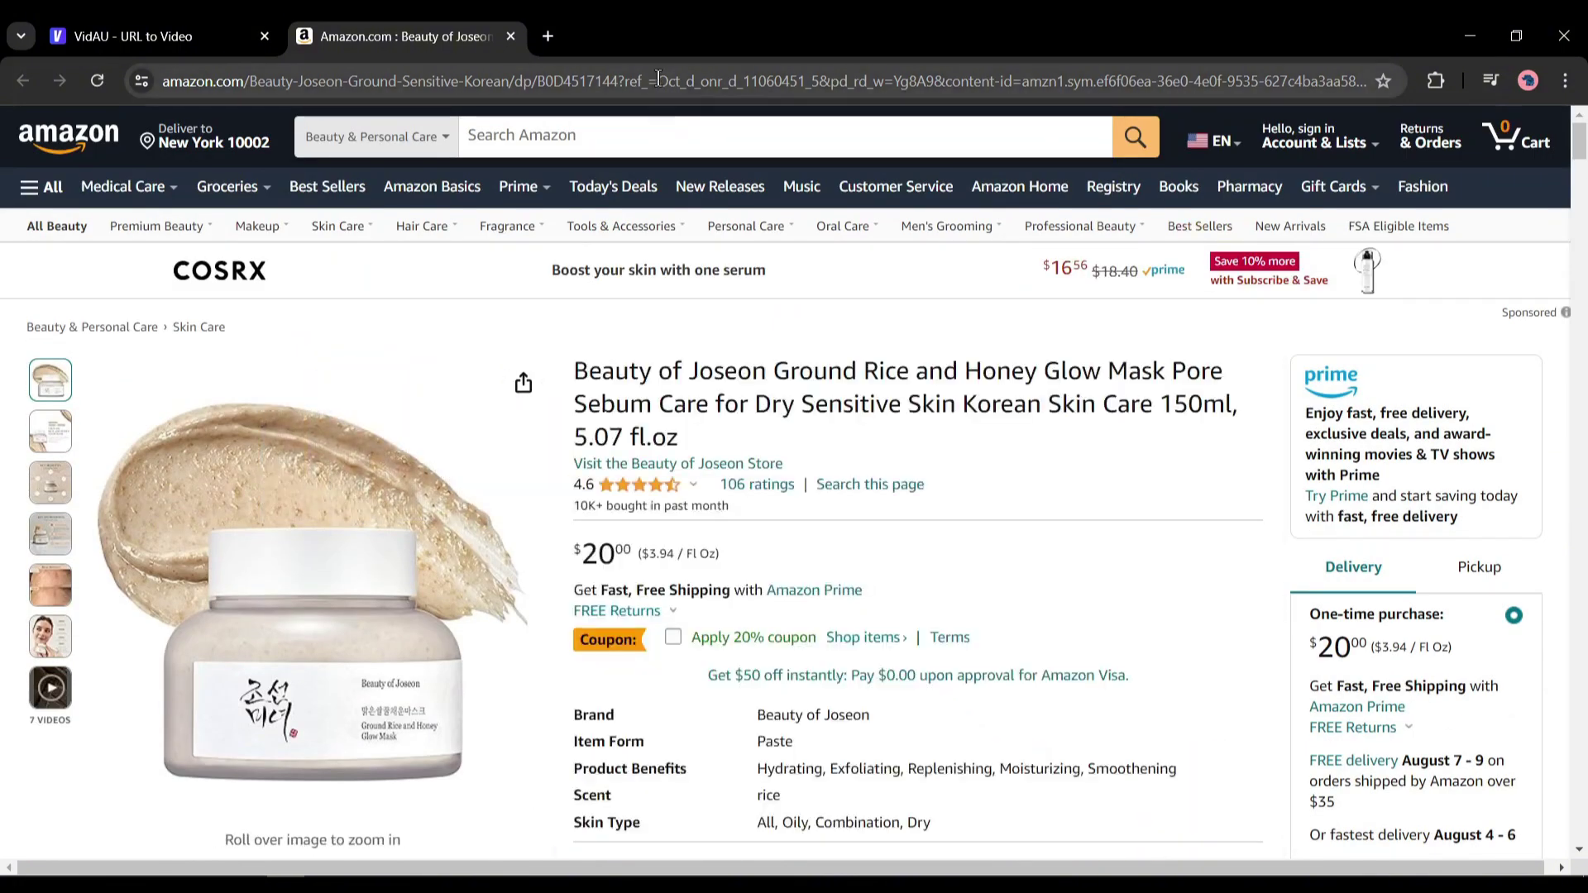
pyautogui.click(657, 77)
pyautogui.rightClick(658, 80)
pyautogui.click(711, 277)
pyautogui.hotkey('ctrl', 'pageup')
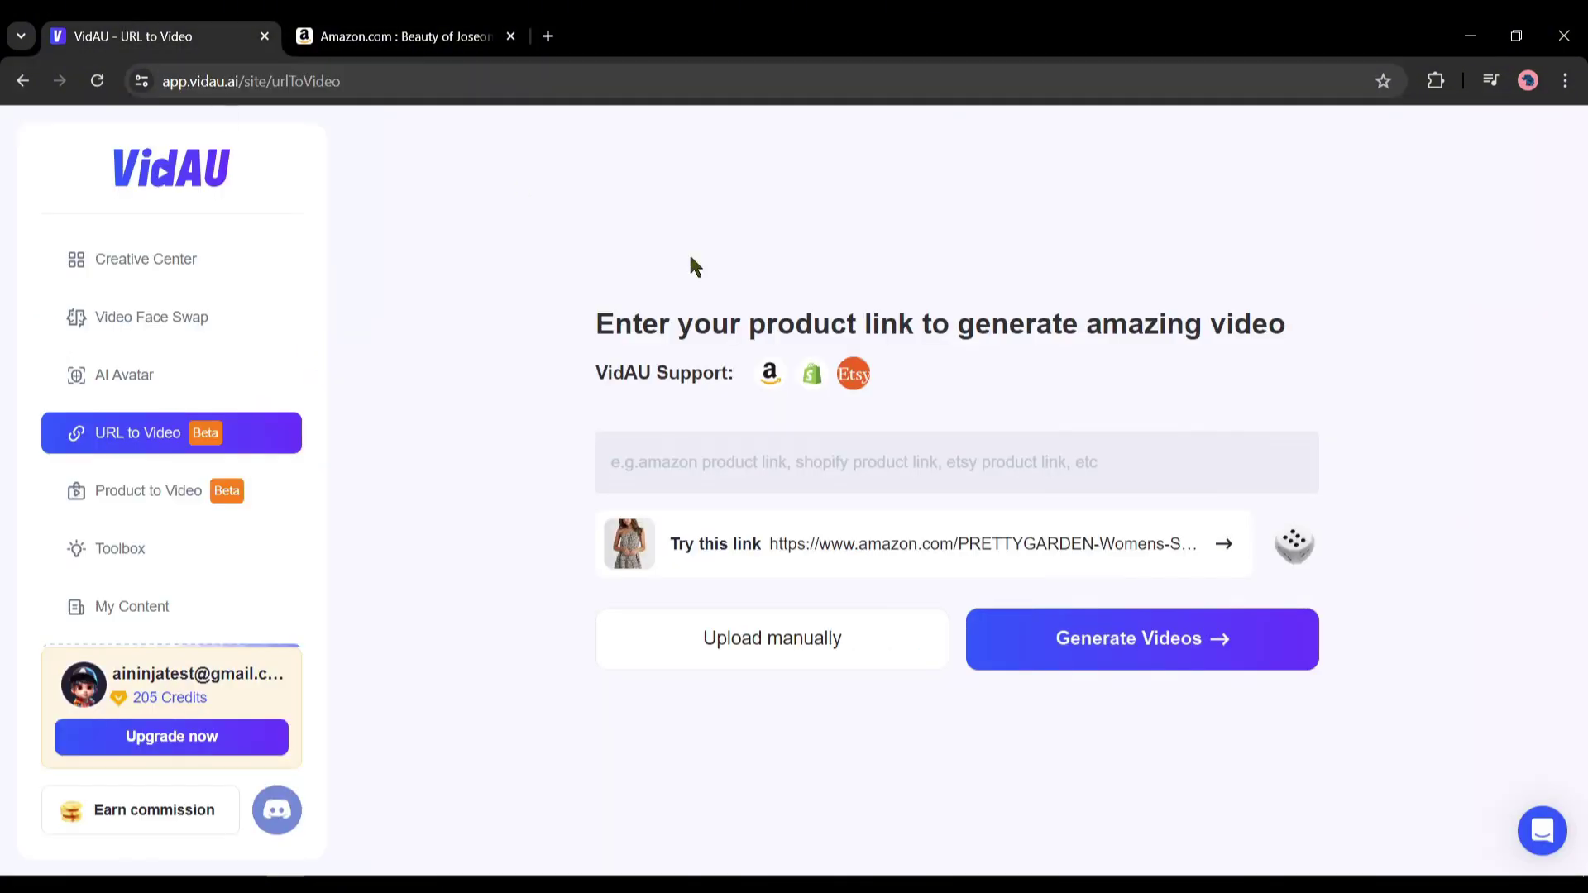
pyautogui.rightClick(765, 451)
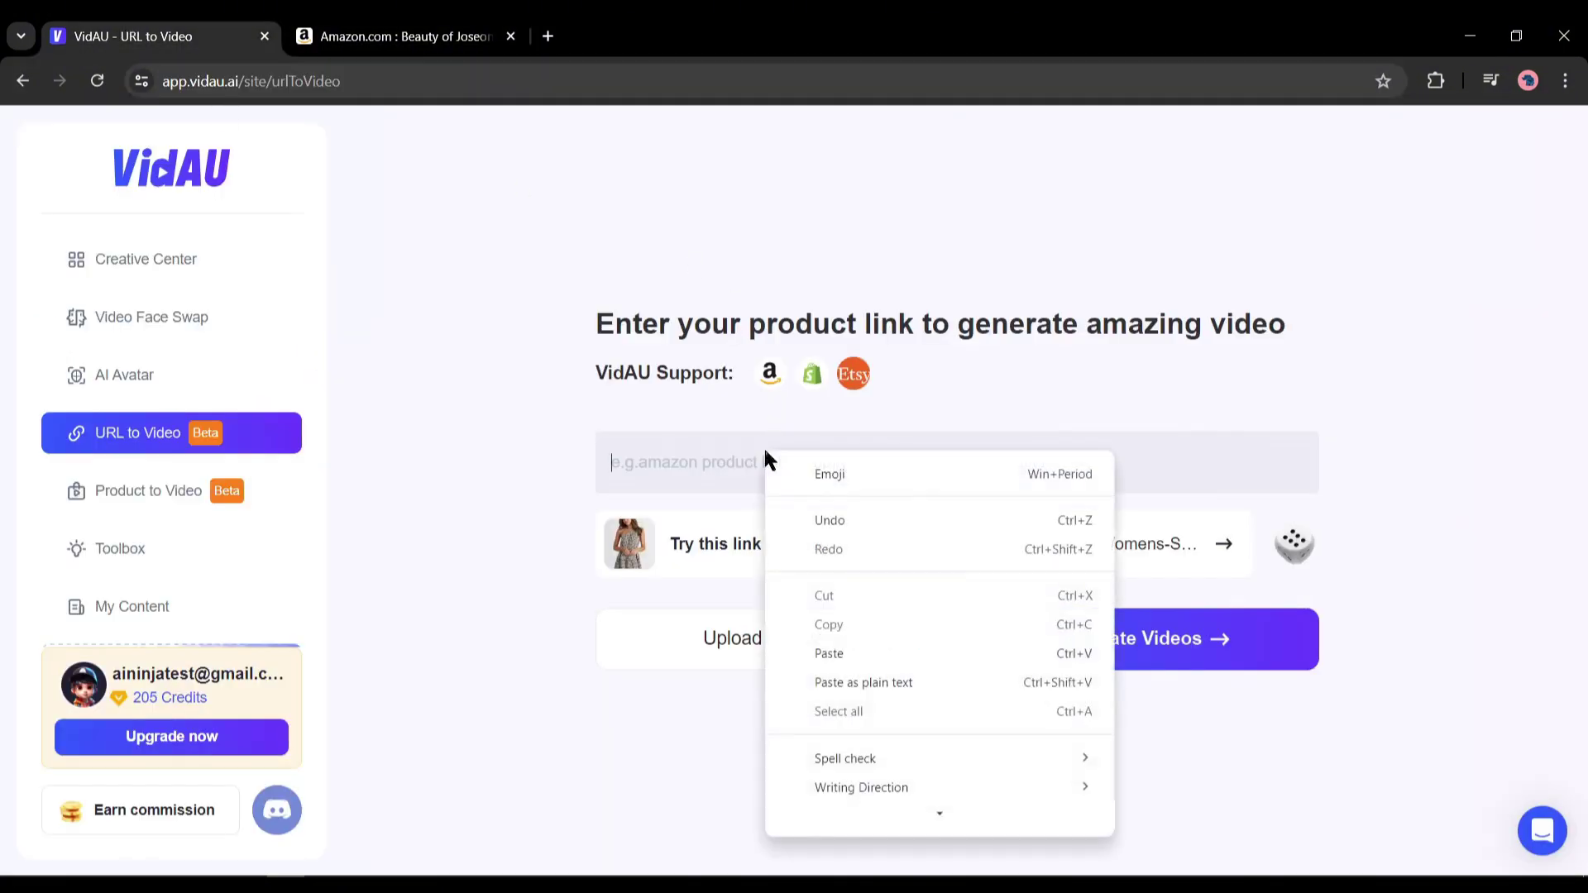
pyautogui.click(836, 650)
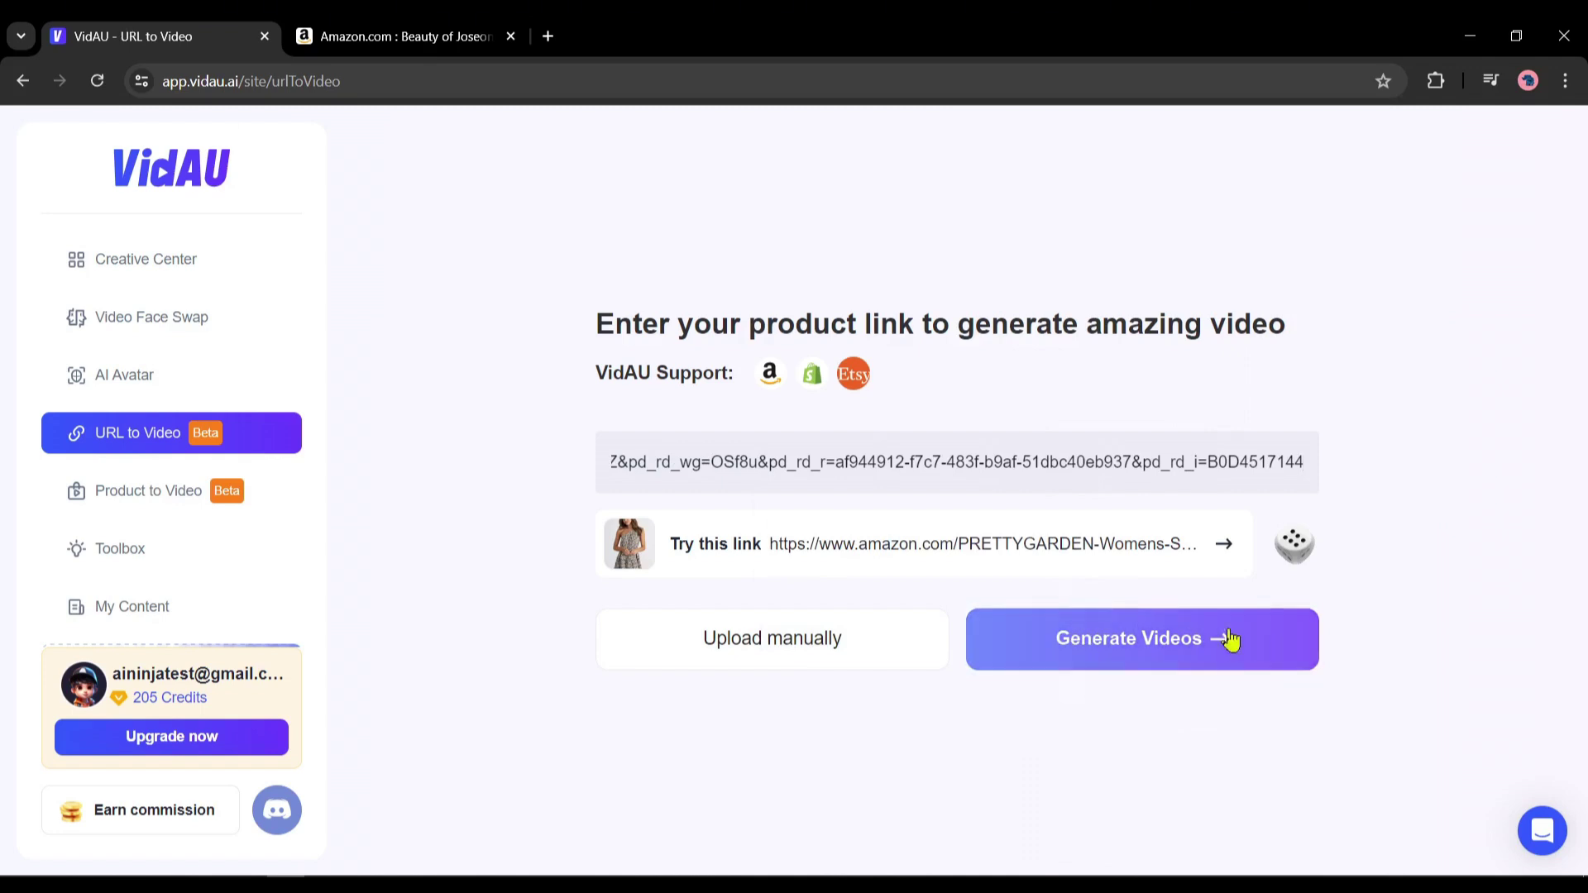
# Generate the video details from the link and review the pulled name, description and images
pyautogui.click(1198, 642)
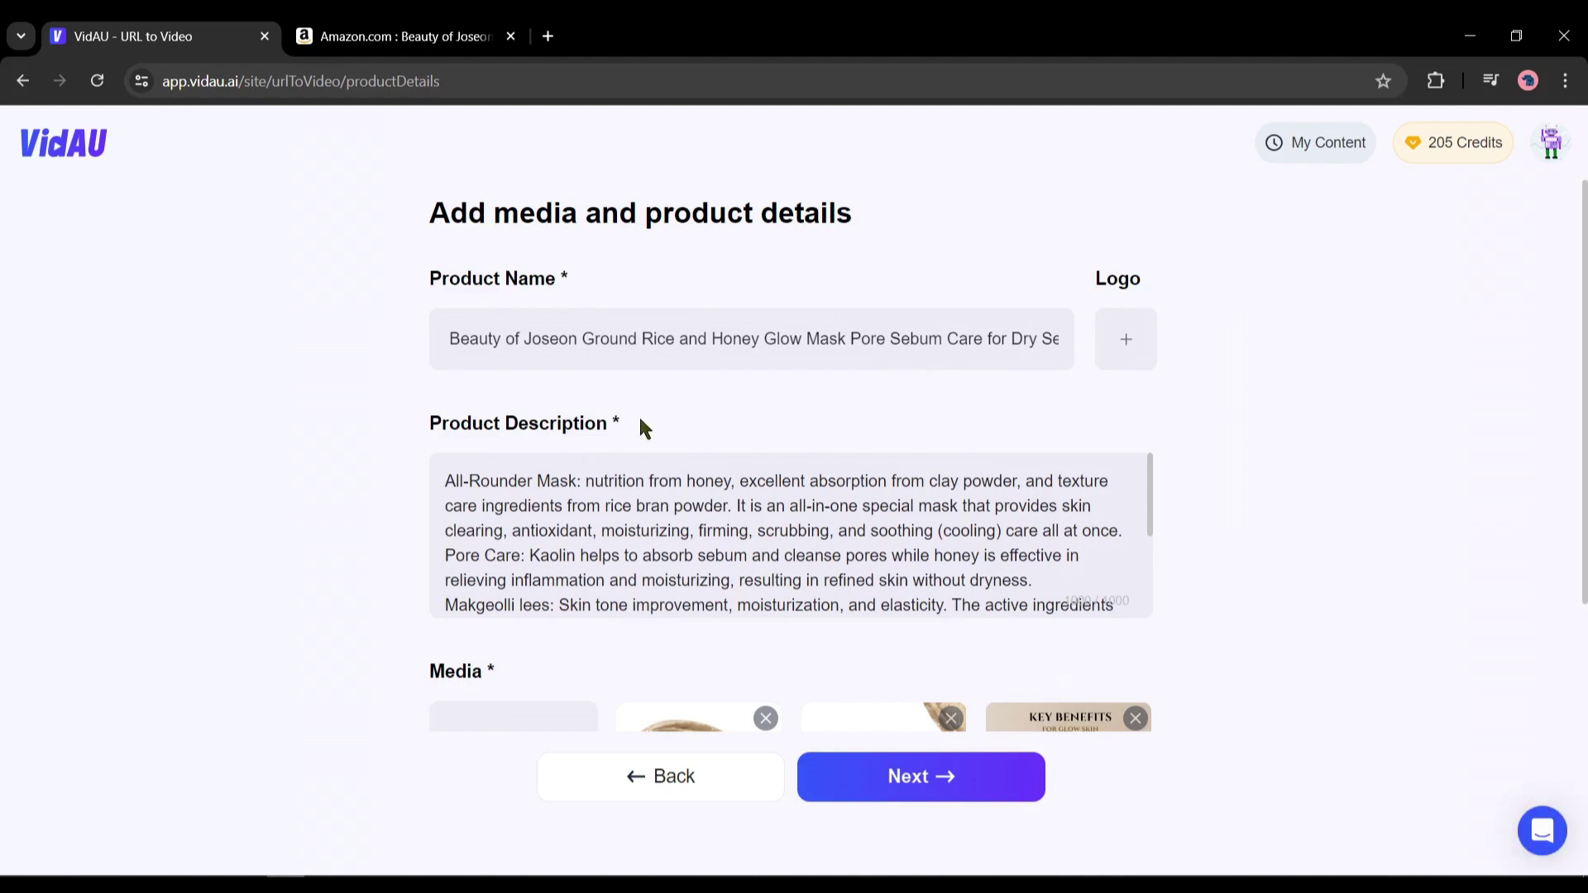
pyautogui.moveTo(463, 337); pyautogui.dragTo(670, 439)
pyautogui.scroll(-4, 581, 486)
pyautogui.scroll(-2, 506, 549)
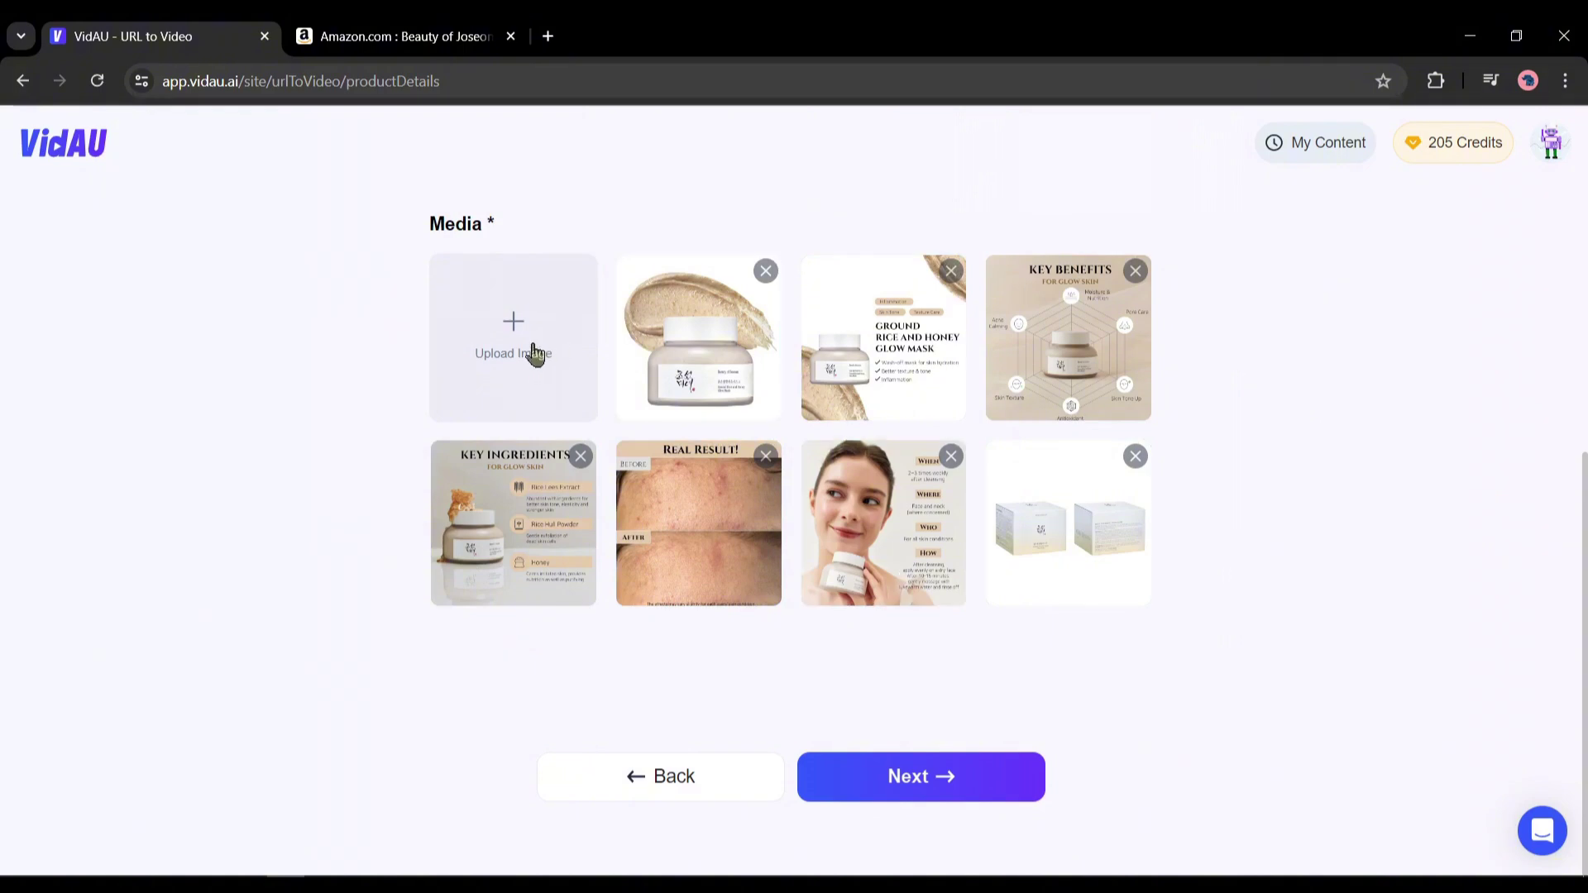
# Try adding another product image and a logo, cancelling both uploads
pyautogui.click(556, 371)
pyautogui.click(1198, 754)
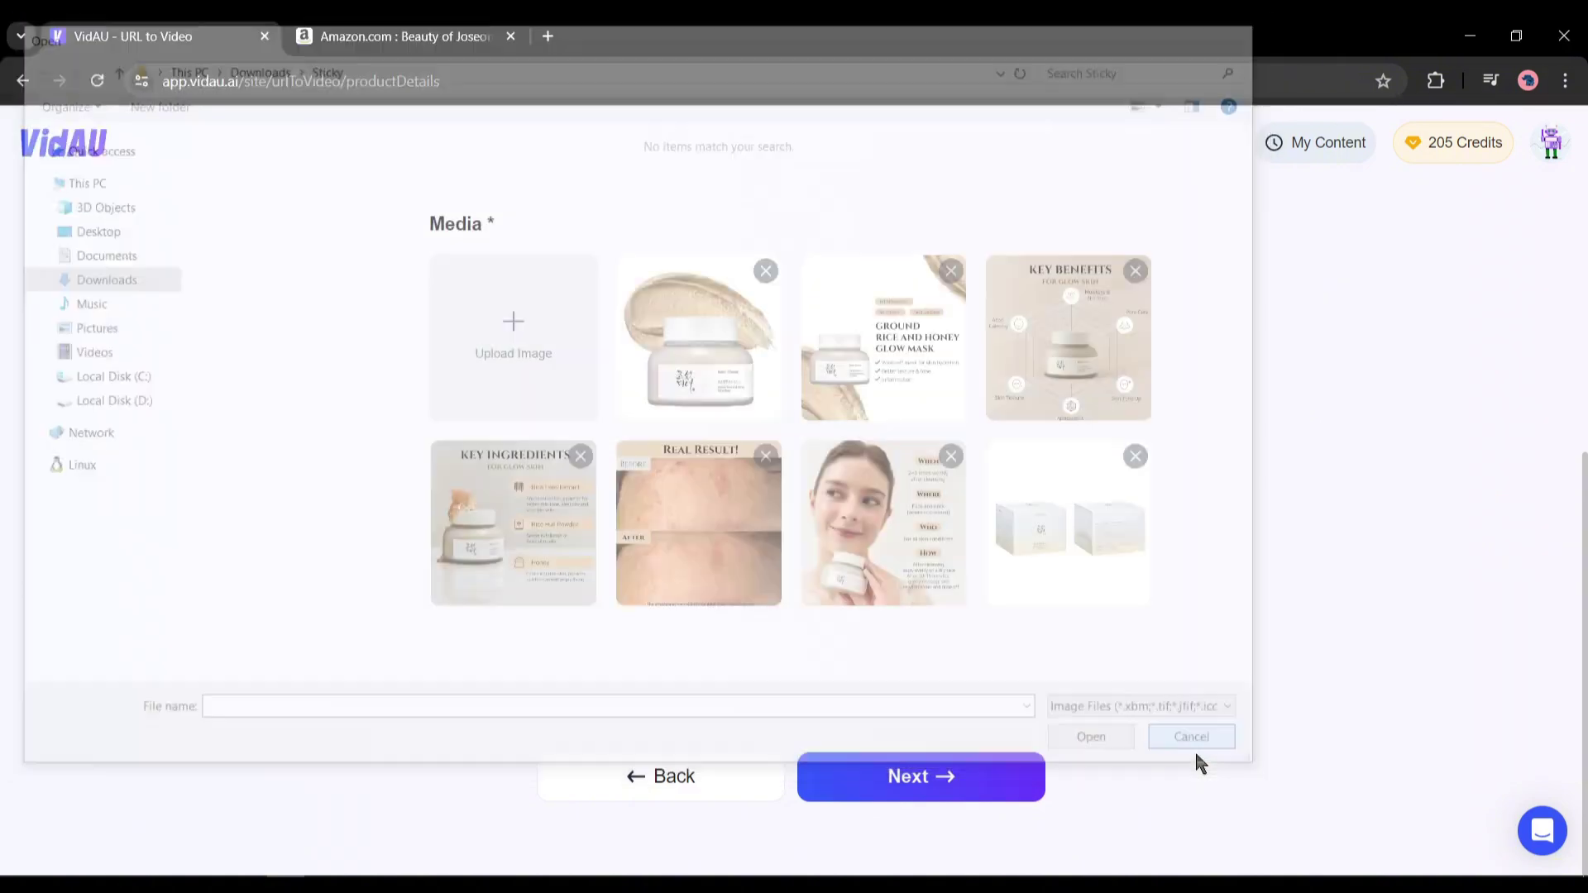
pyautogui.scroll(5, 773, 678)
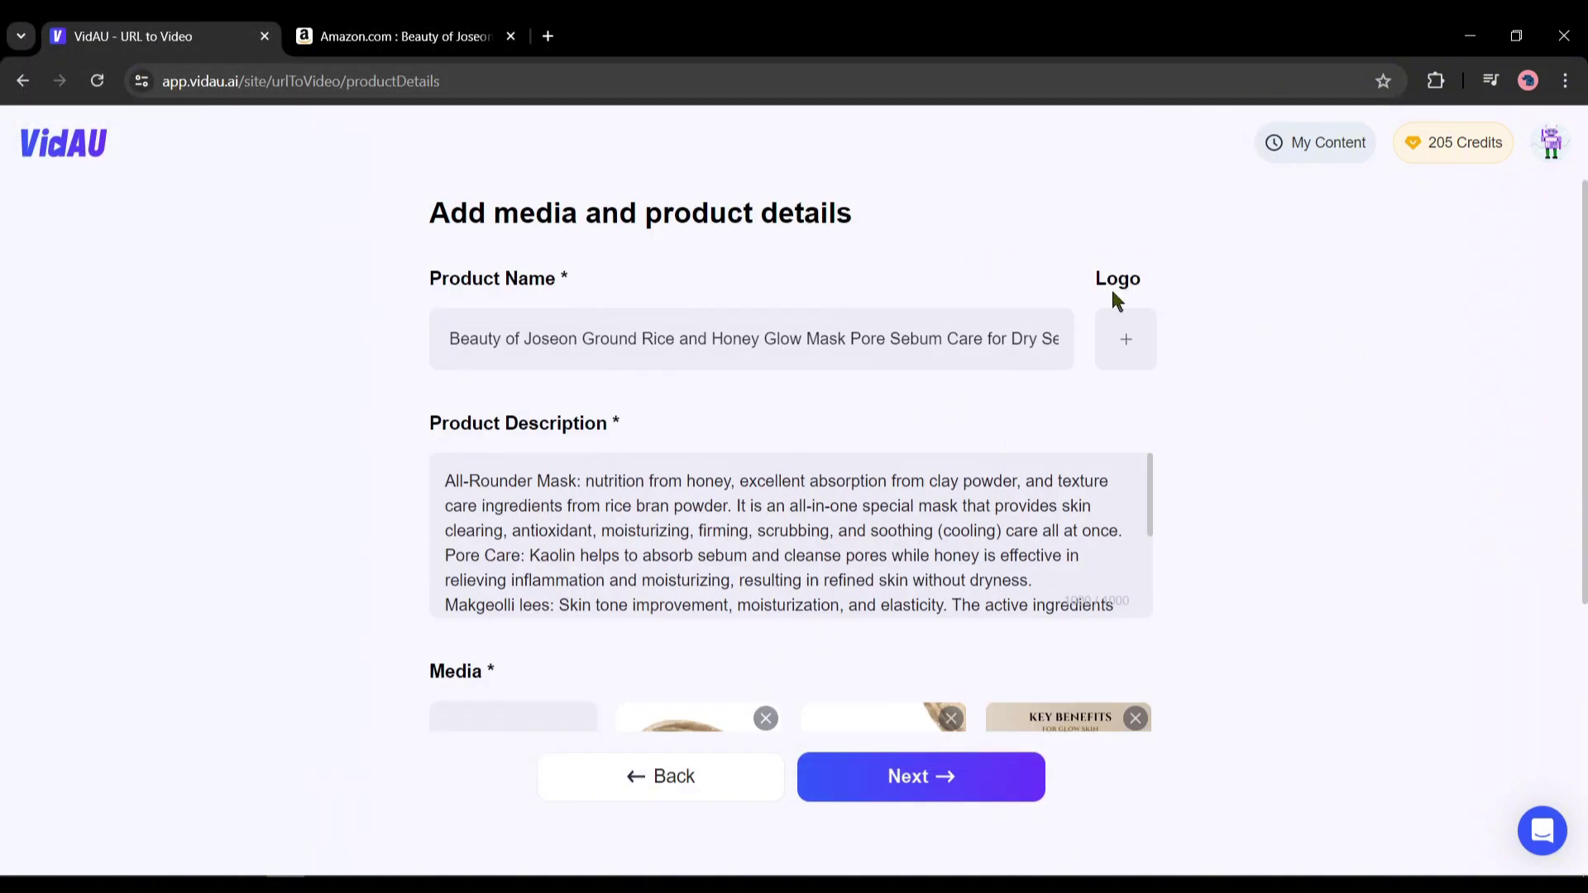
pyautogui.click(1130, 339)
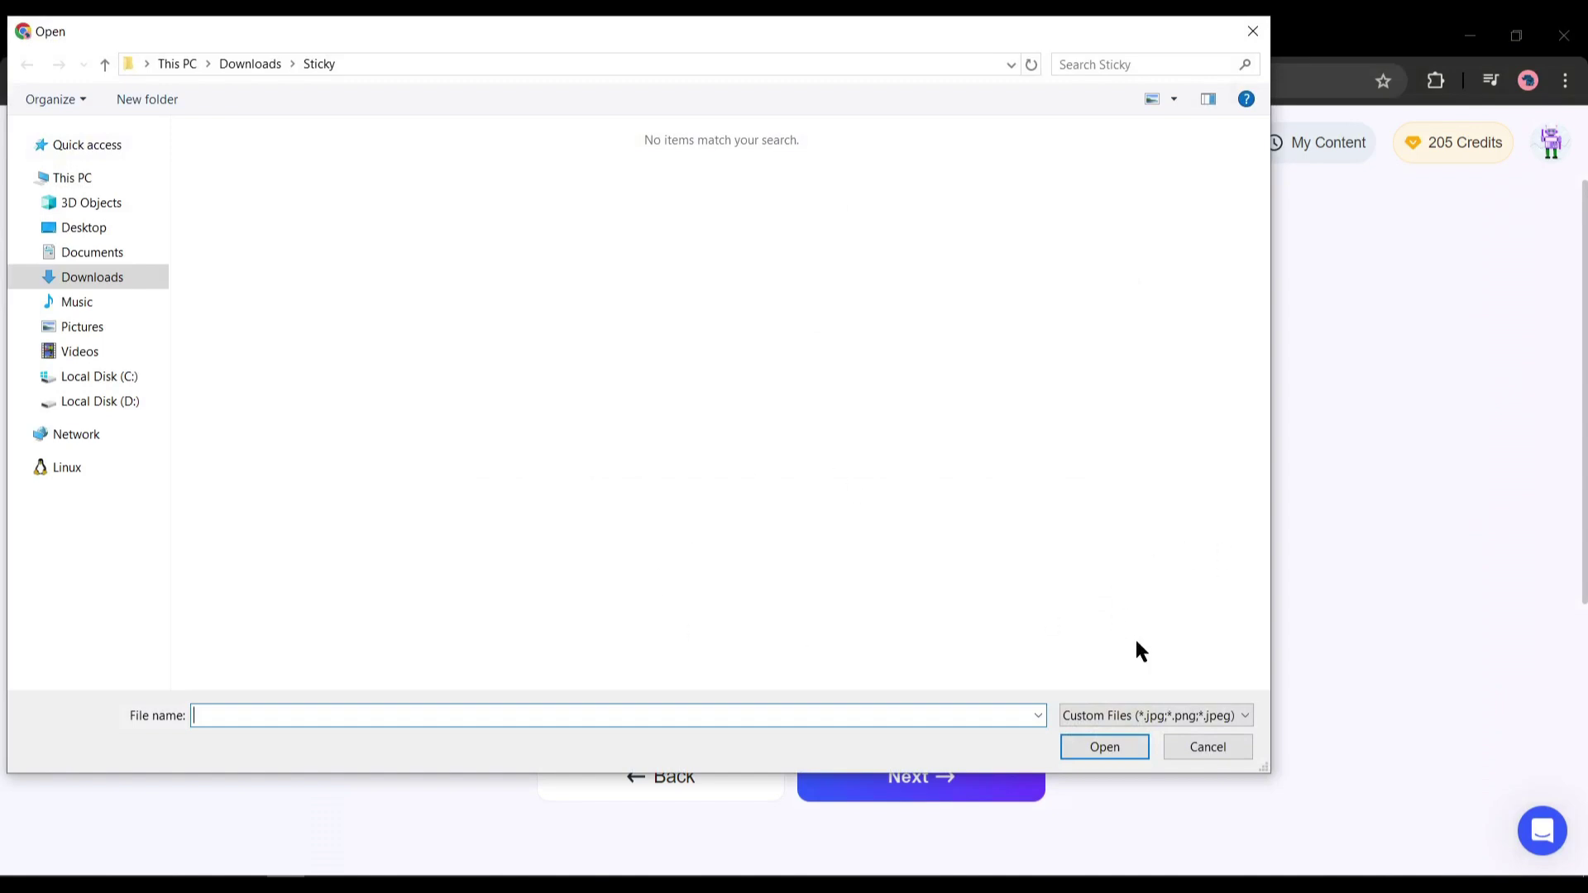
pyautogui.click(1208, 747)
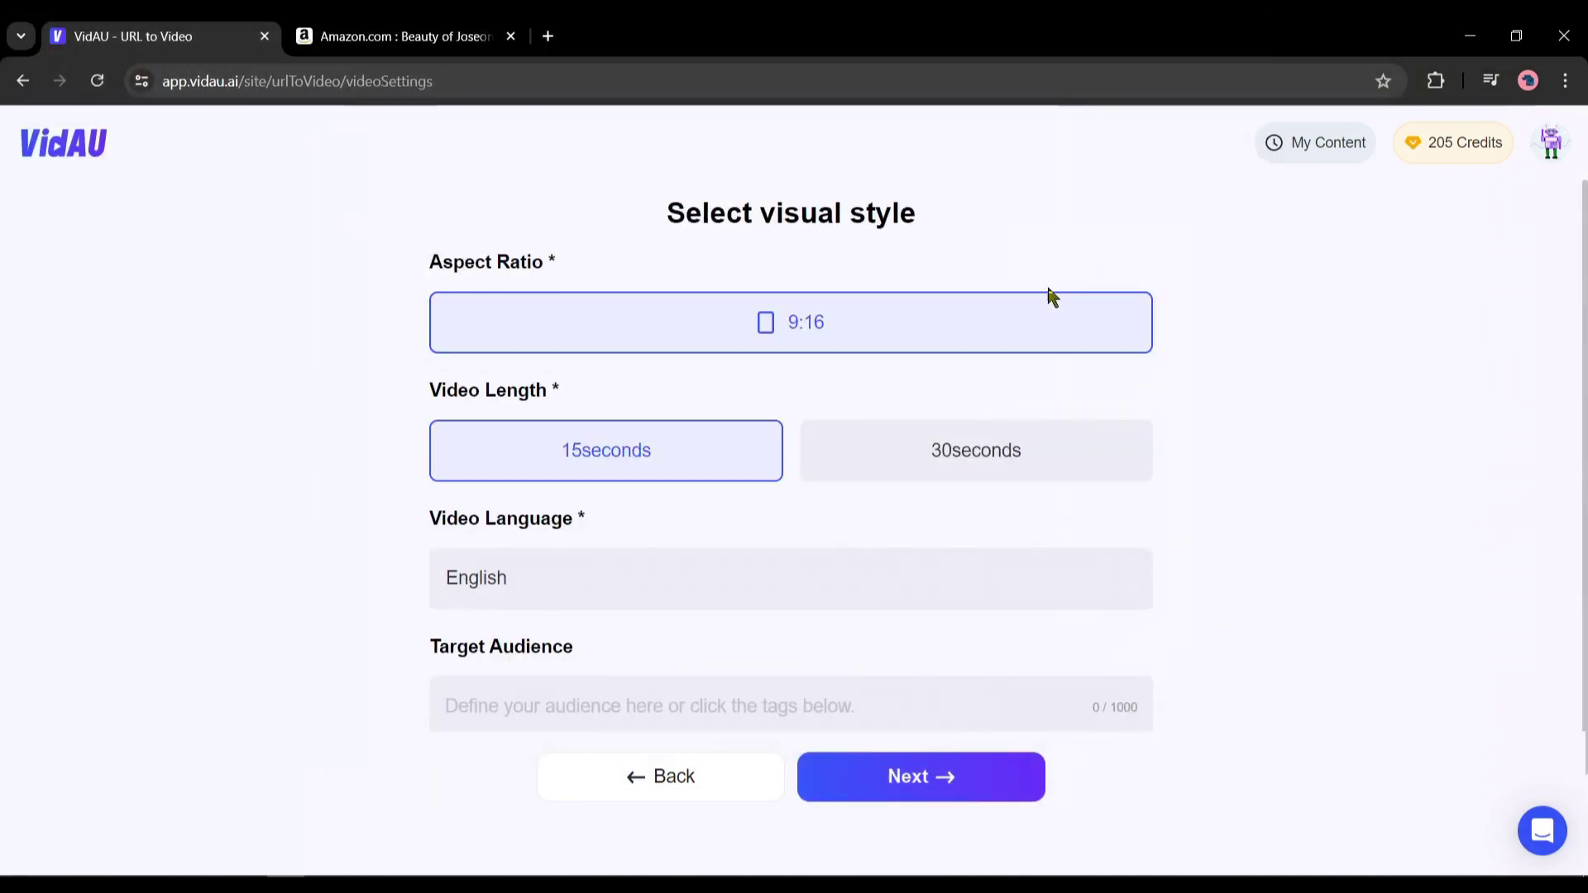
# Keep the 9:16 aspect ratio and set the video length to 30 seconds
pyautogui.moveTo(644, 238); pyautogui.dragTo(875, 215)
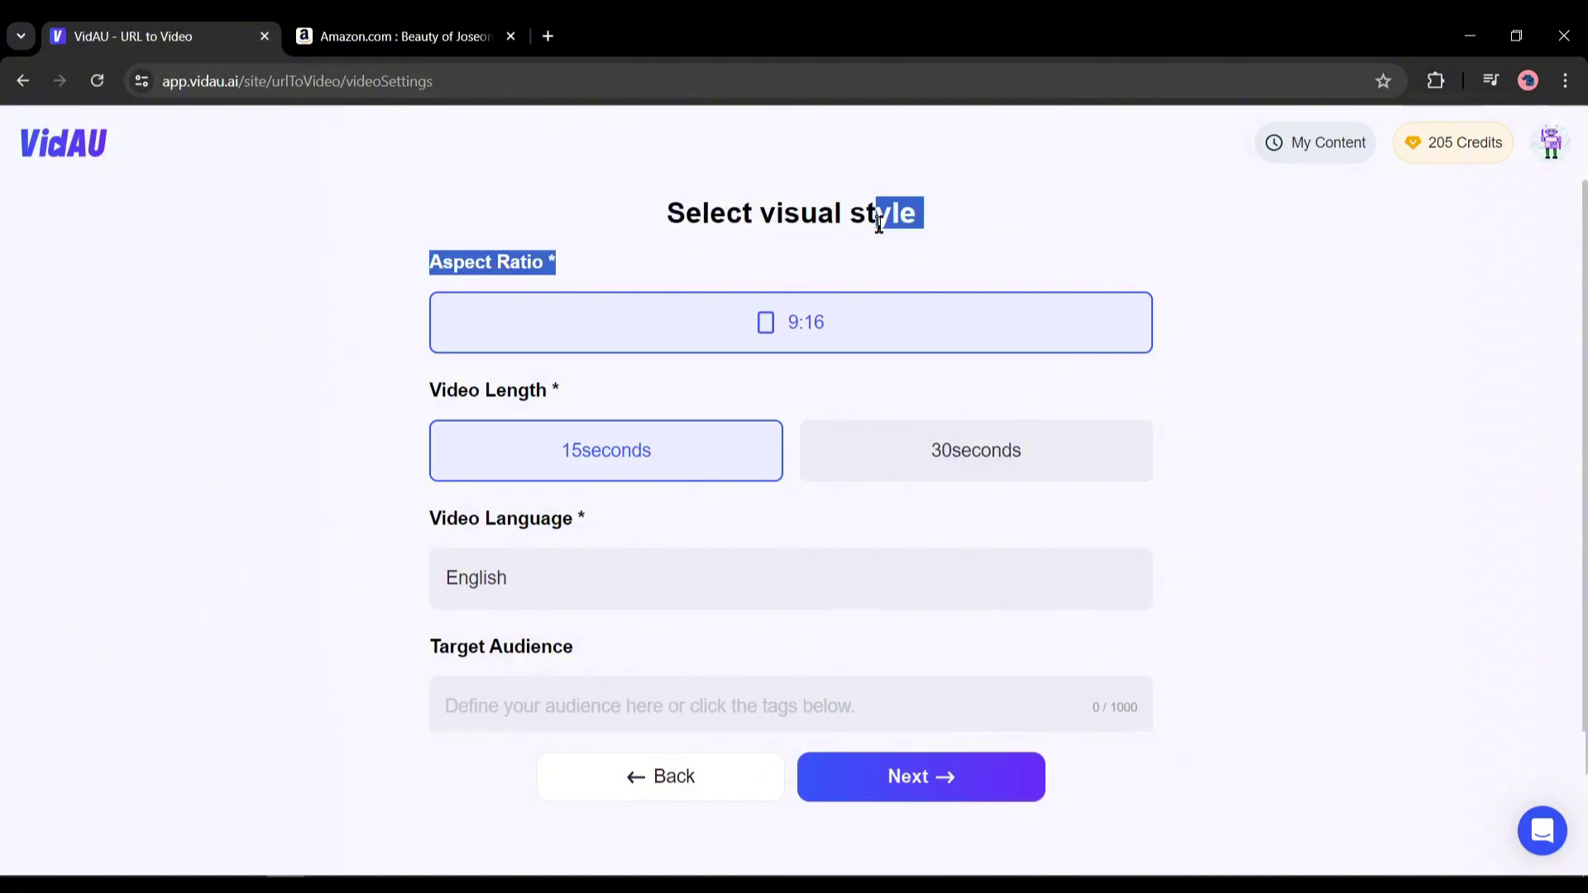
pyautogui.click(728, 219)
pyautogui.moveTo(420, 270); pyautogui.dragTo(574, 266)
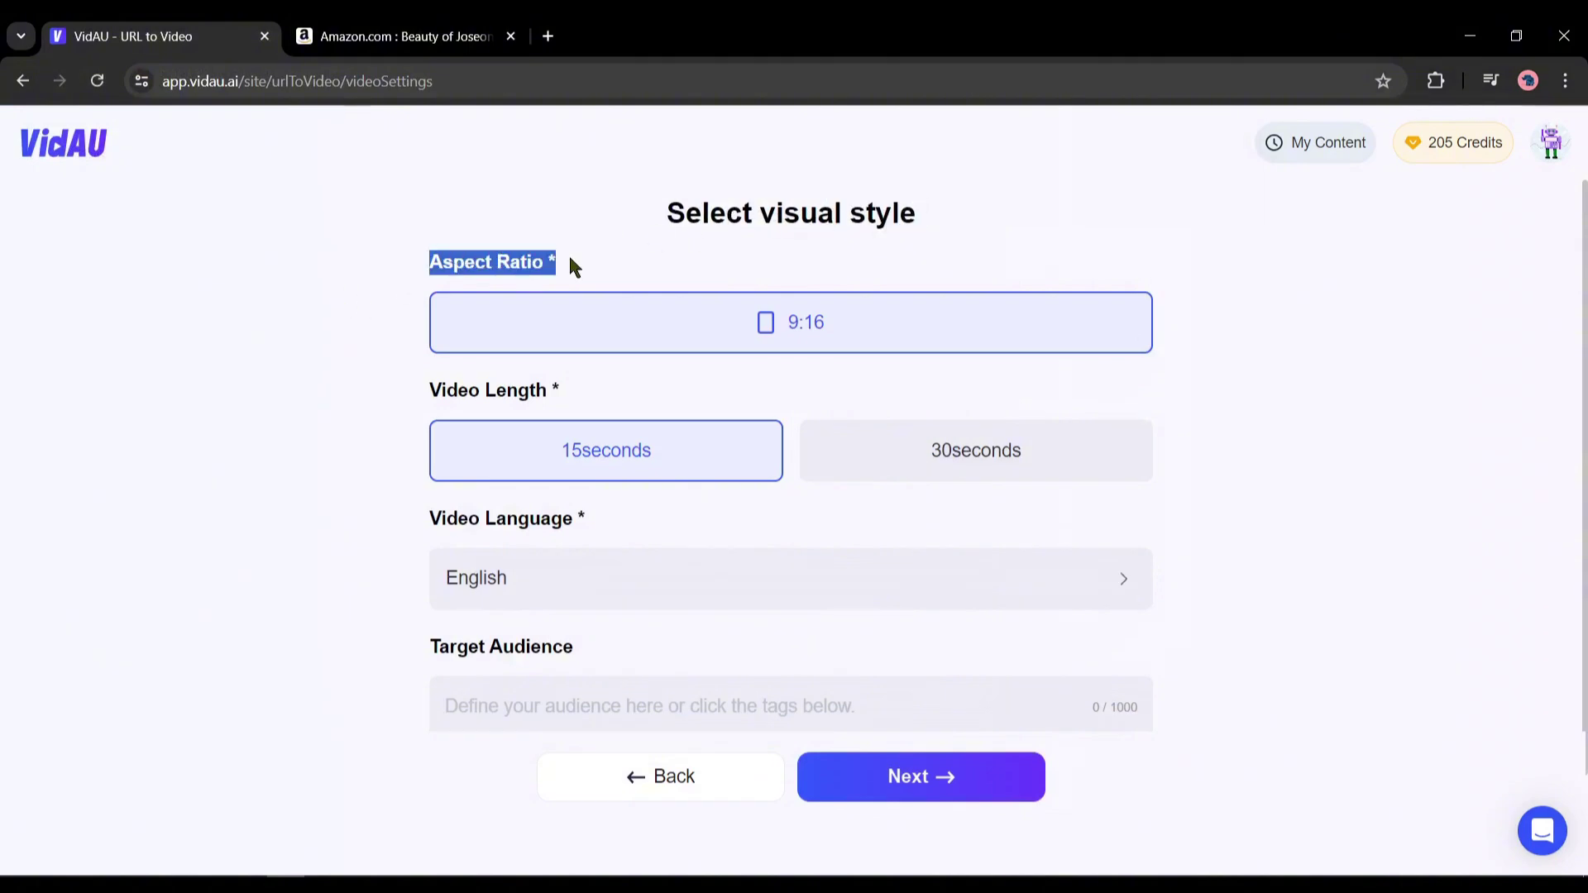
pyautogui.click(628, 262)
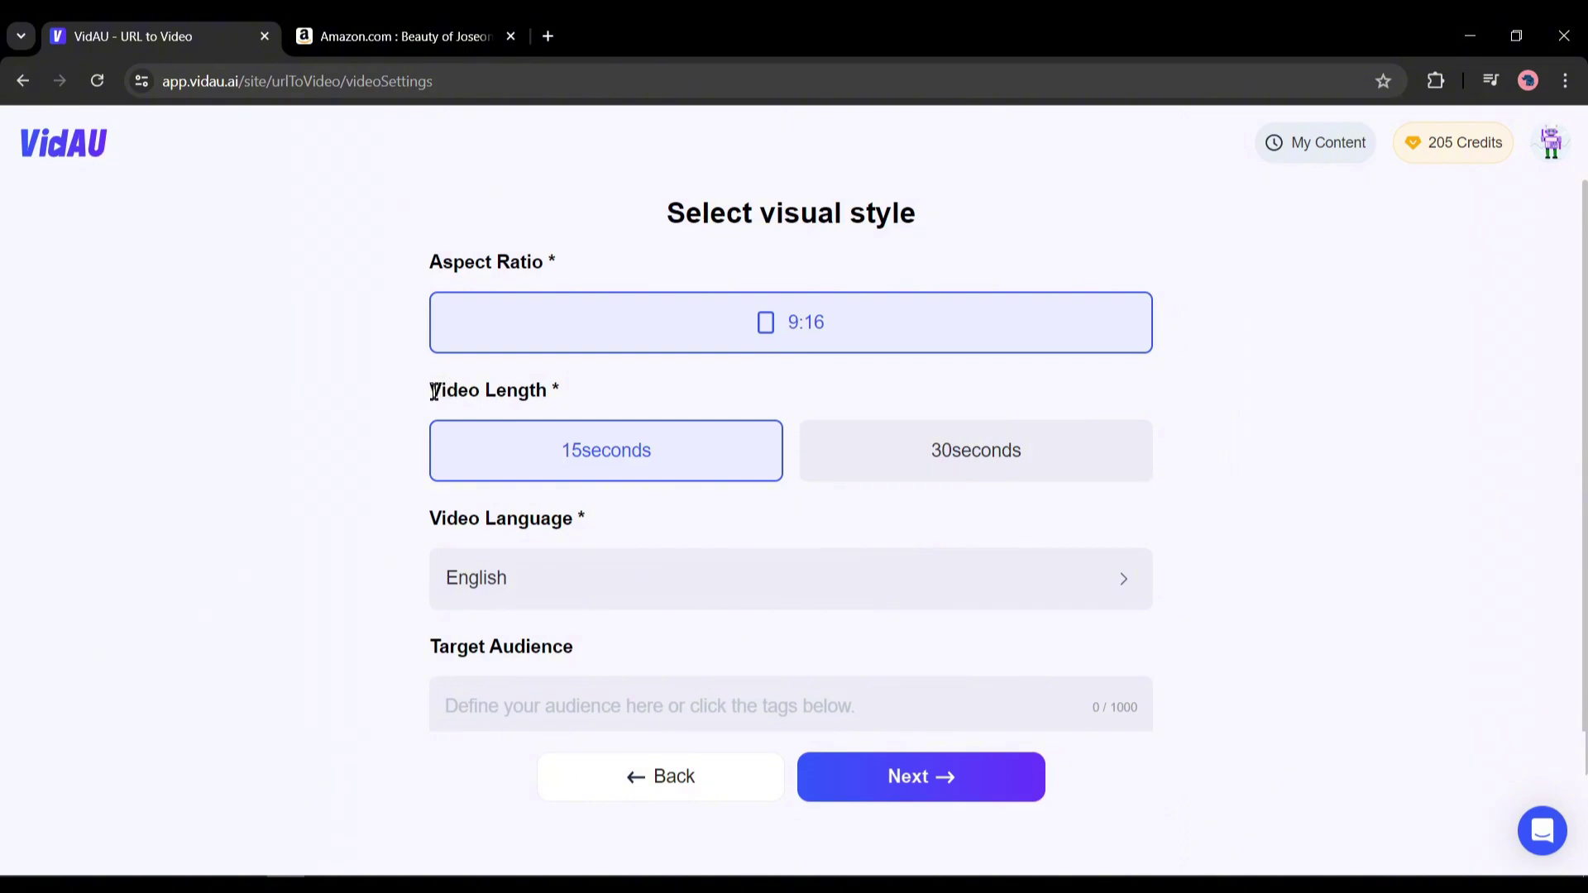
pyautogui.moveTo(434, 392); pyautogui.dragTo(572, 399)
pyautogui.click(543, 464)
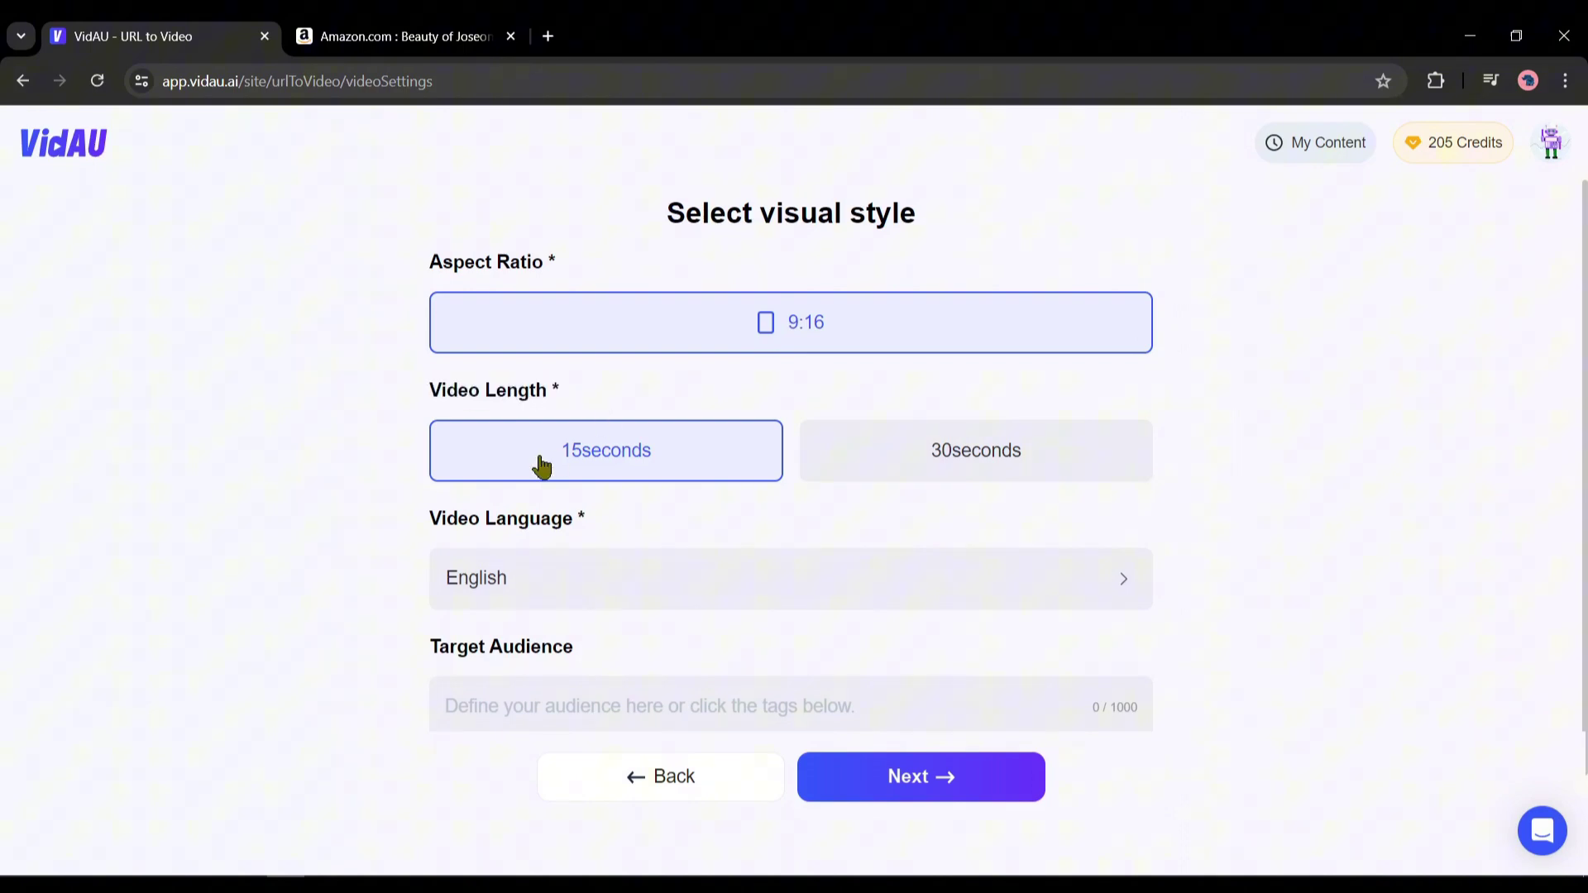
pyautogui.click(921, 459)
pyautogui.click(732, 456)
pyautogui.click(967, 463)
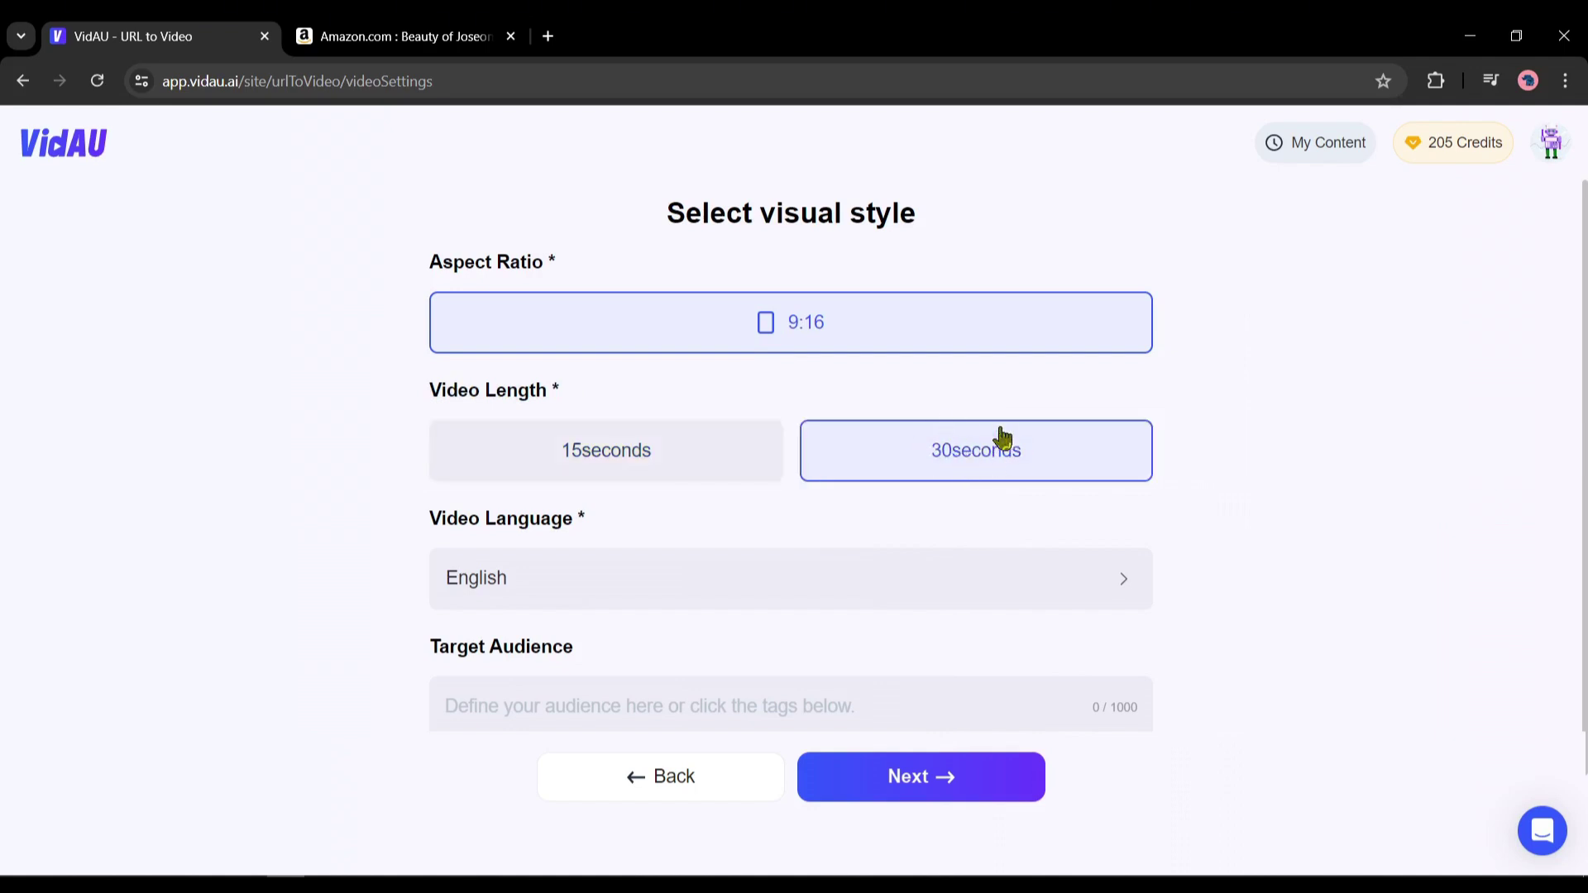
# Keep English, target Women, Housewives, Teenagers and Beauty Enthusiasts, and generate the scripts
pyautogui.scroll(-2, 784, 436)
pyautogui.click(763, 453)
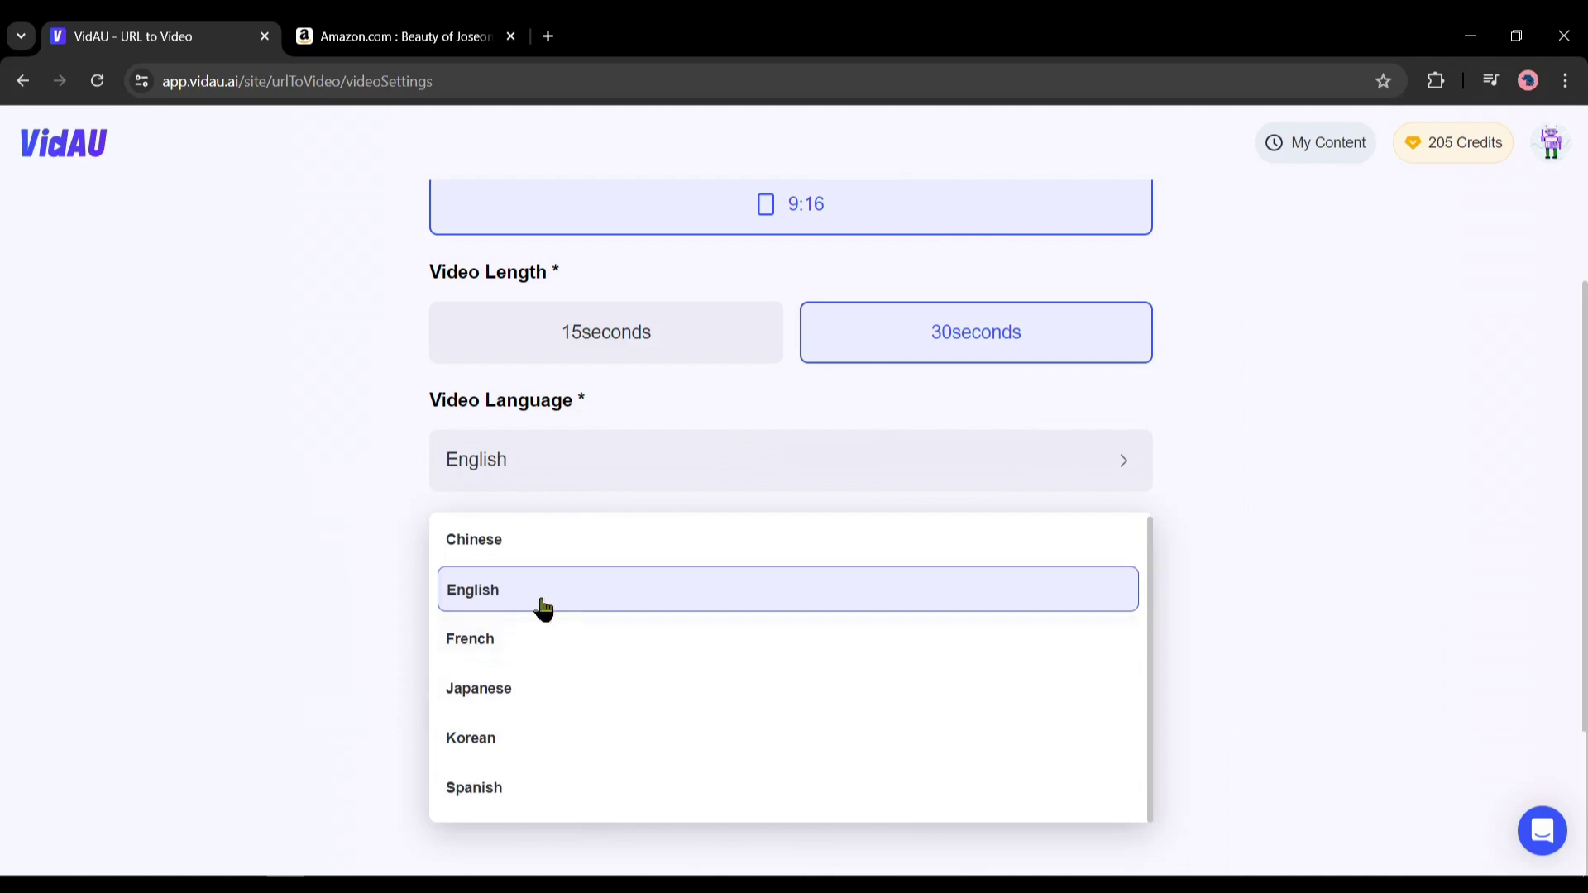
pyautogui.click(502, 602)
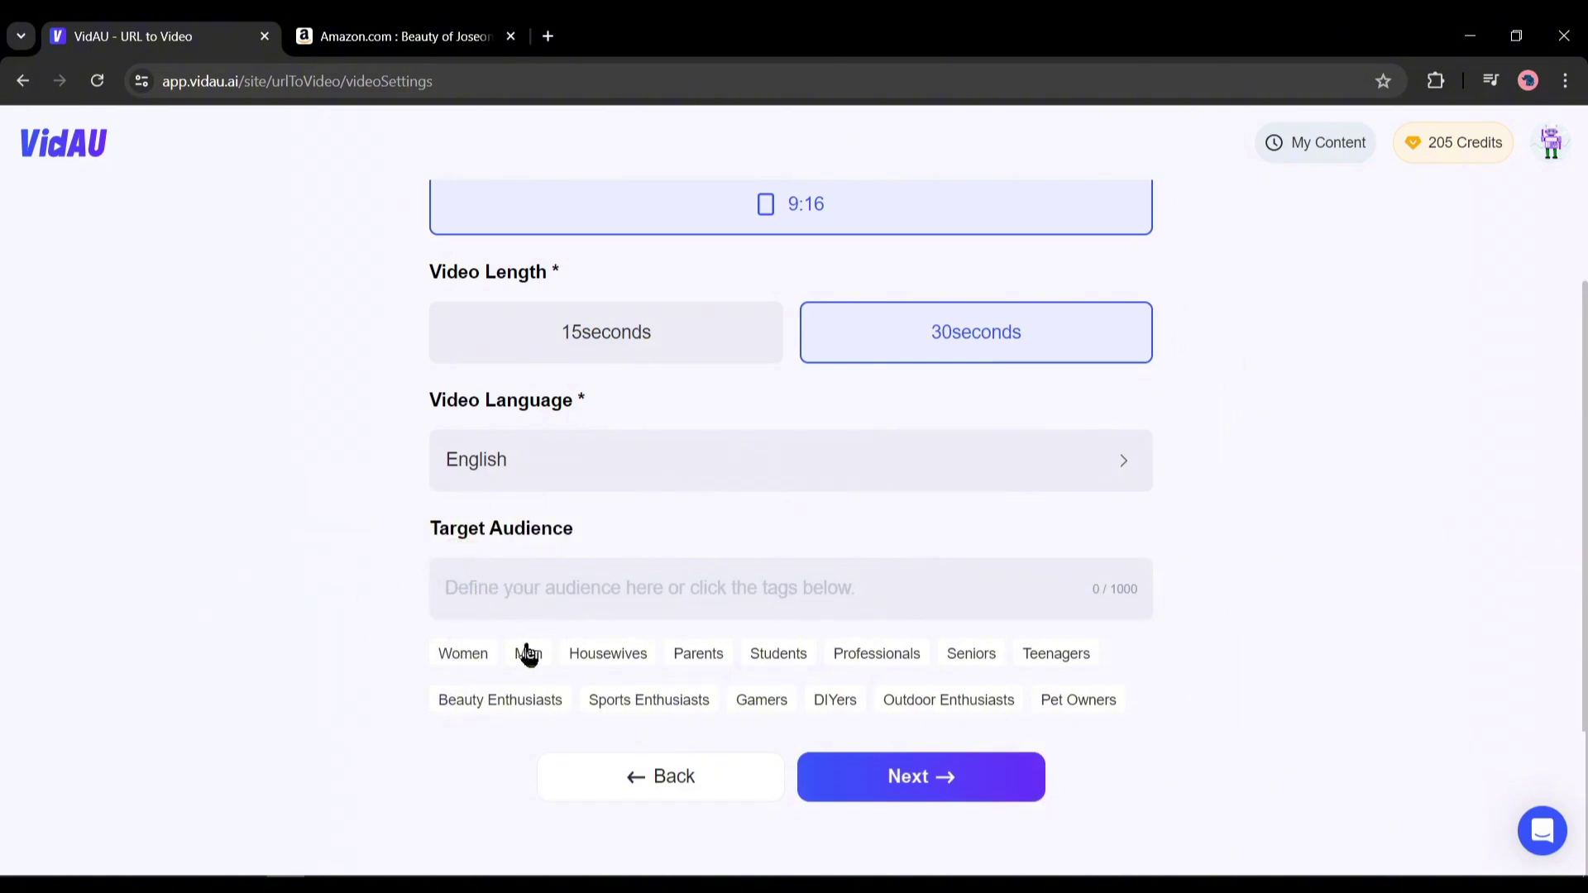
pyautogui.click(469, 662)
pyautogui.click(618, 665)
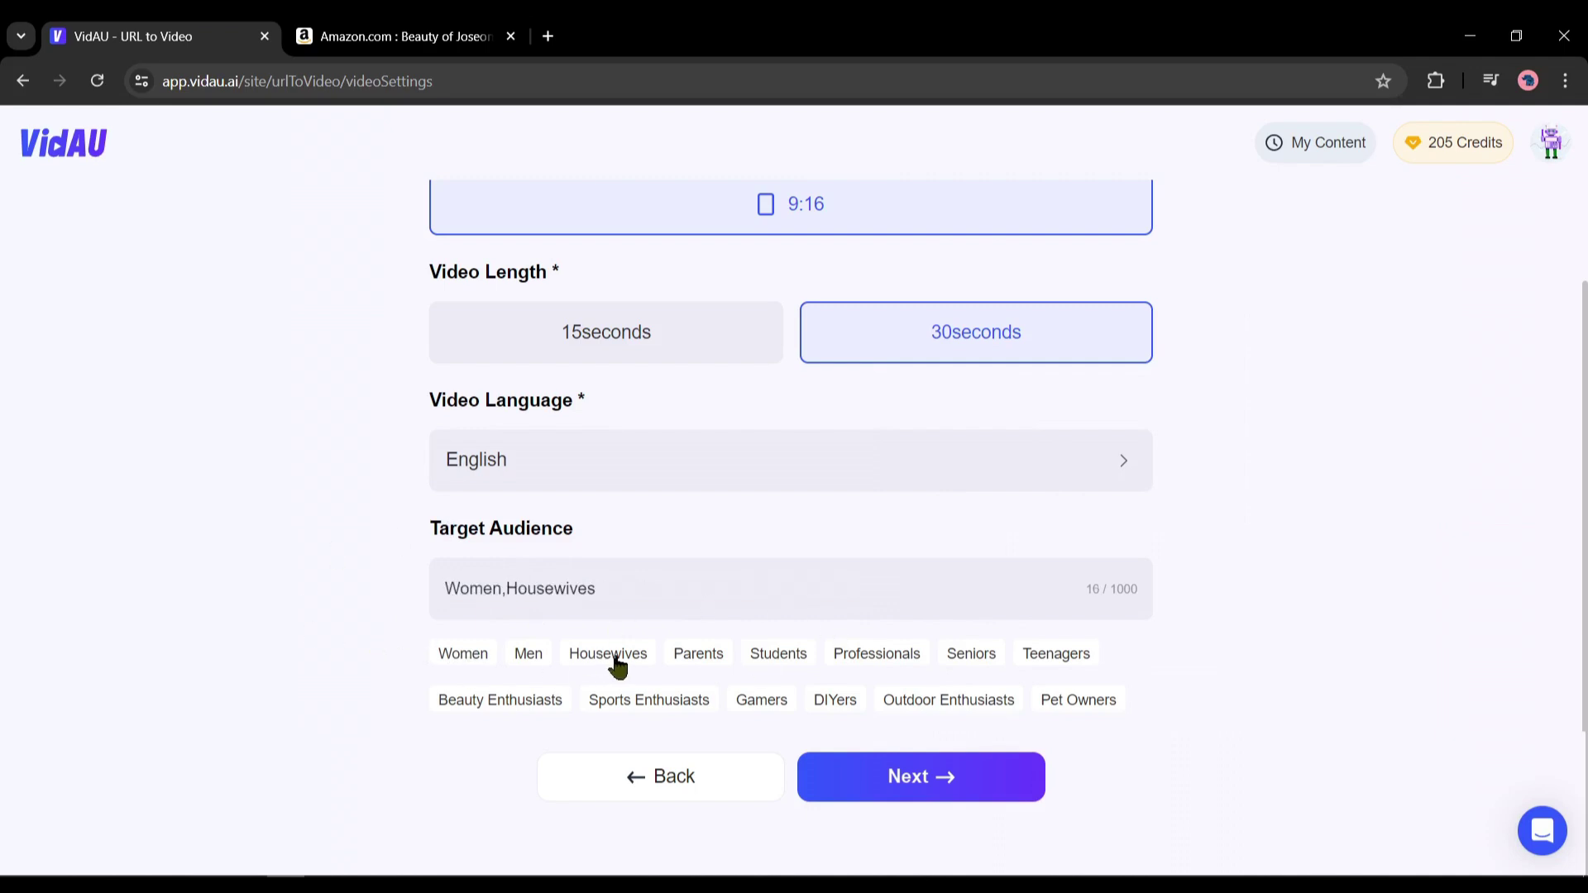
pyautogui.click(1060, 665)
pyautogui.click(546, 710)
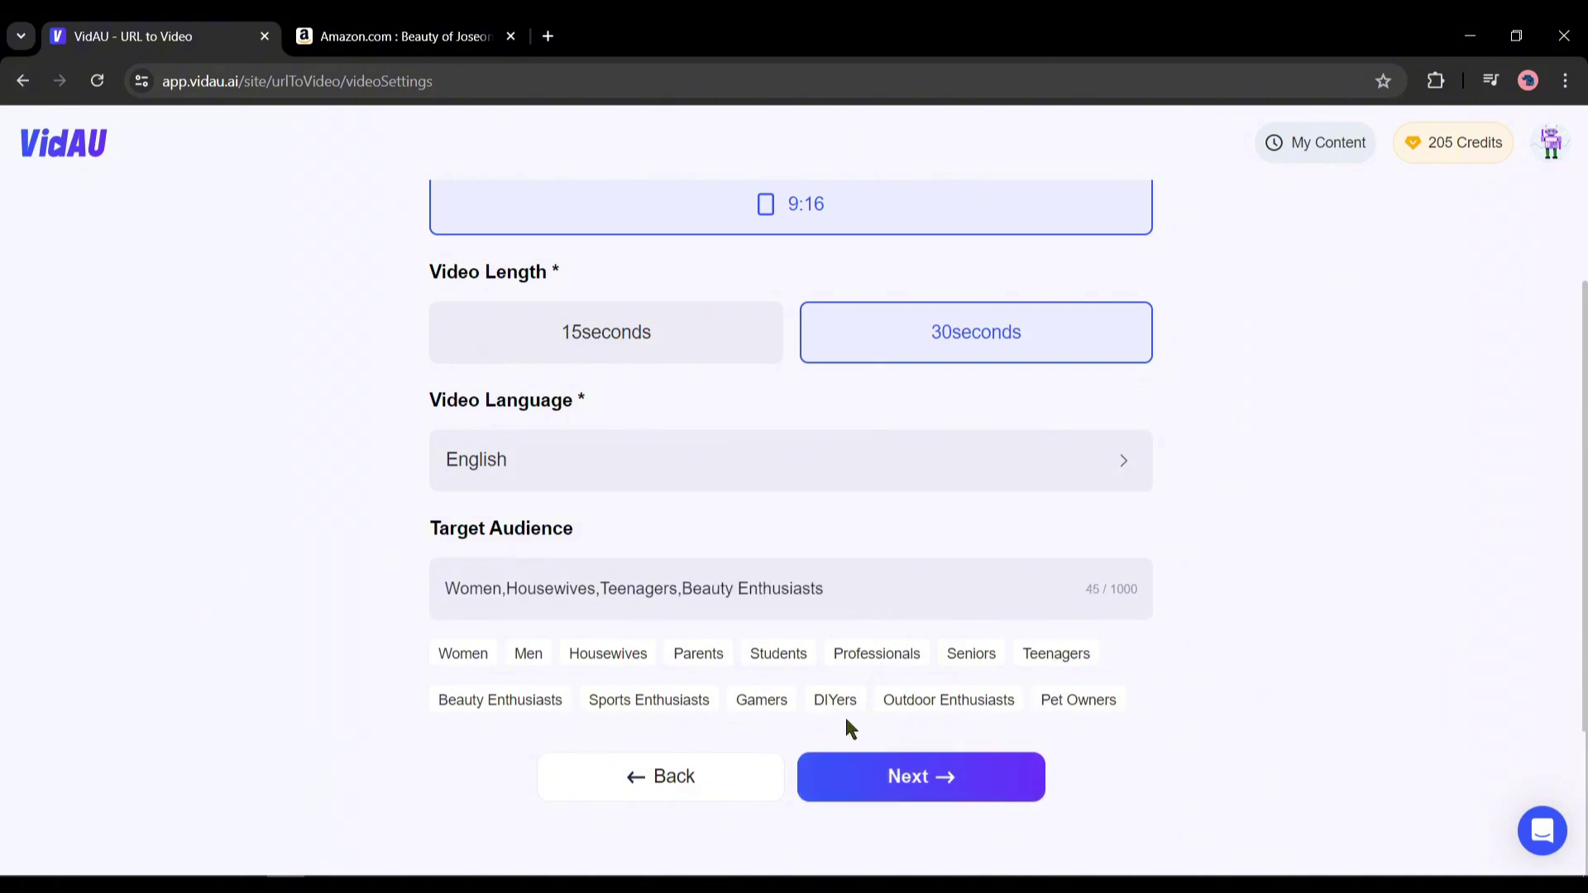
pyautogui.click(908, 786)
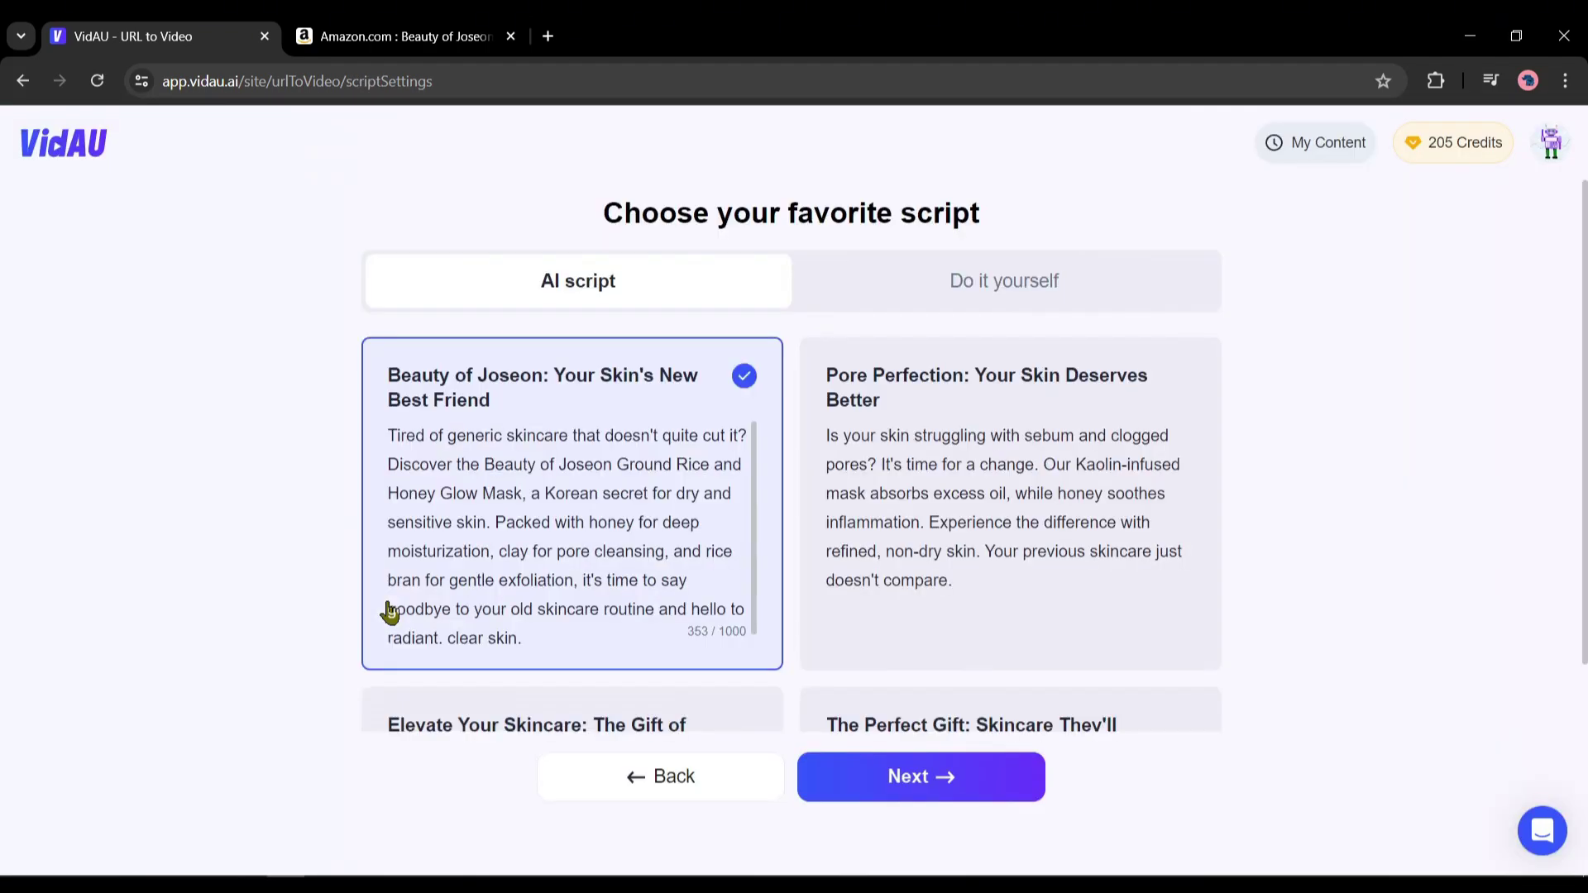
# Pick the 'Your Skin's New Best Friend' AI script over The Perfect Gift and generate previews
pyautogui.scroll(-4, 736, 537)
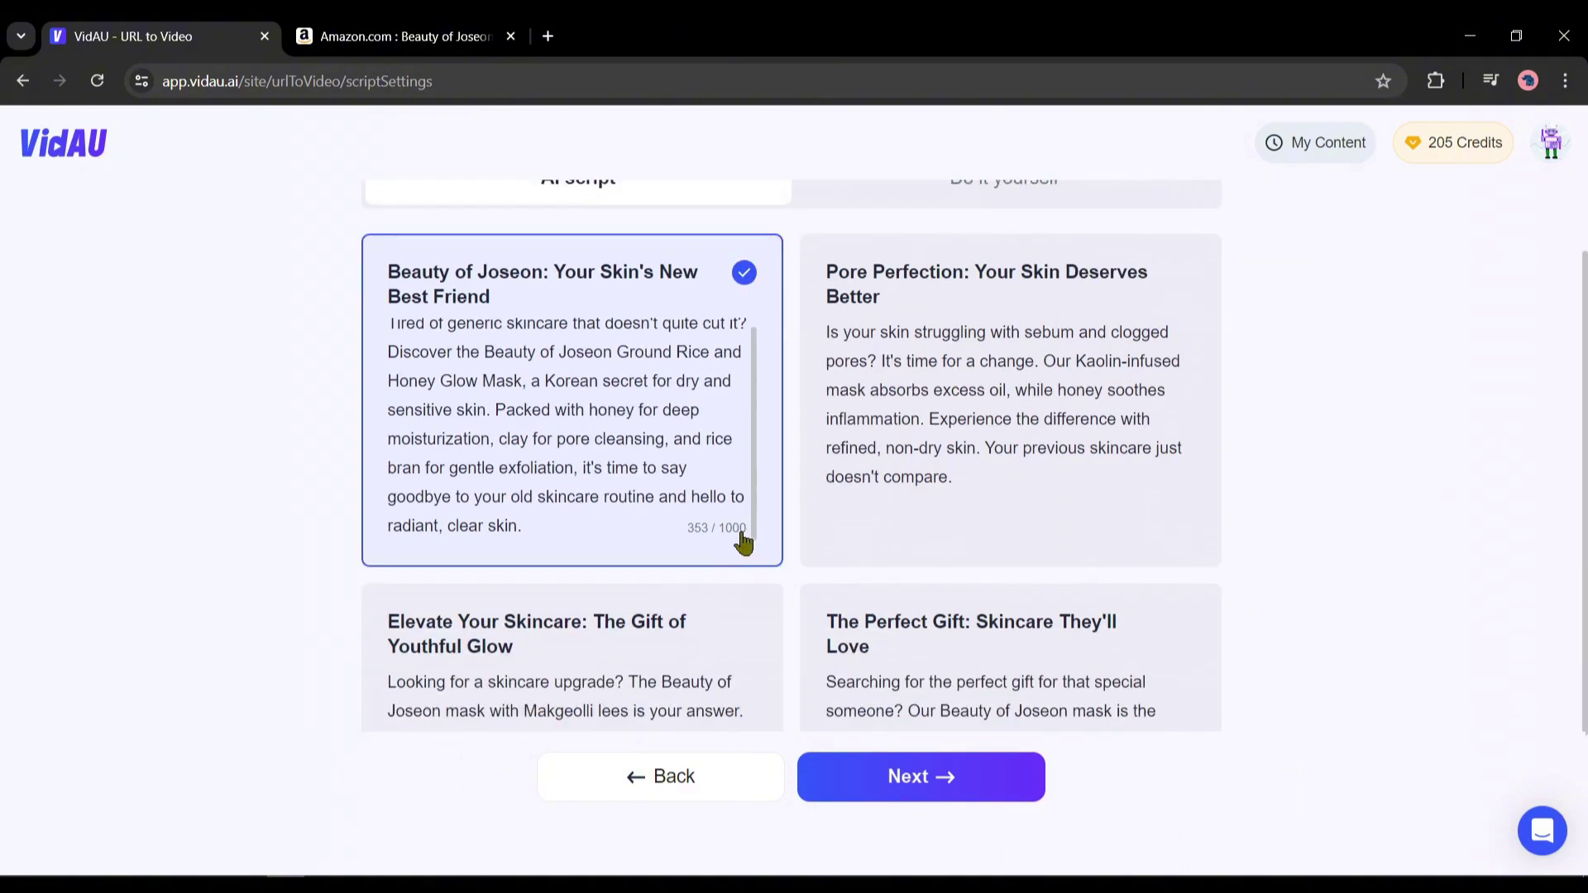
pyautogui.click(901, 621)
pyautogui.scroll(3, 897, 611)
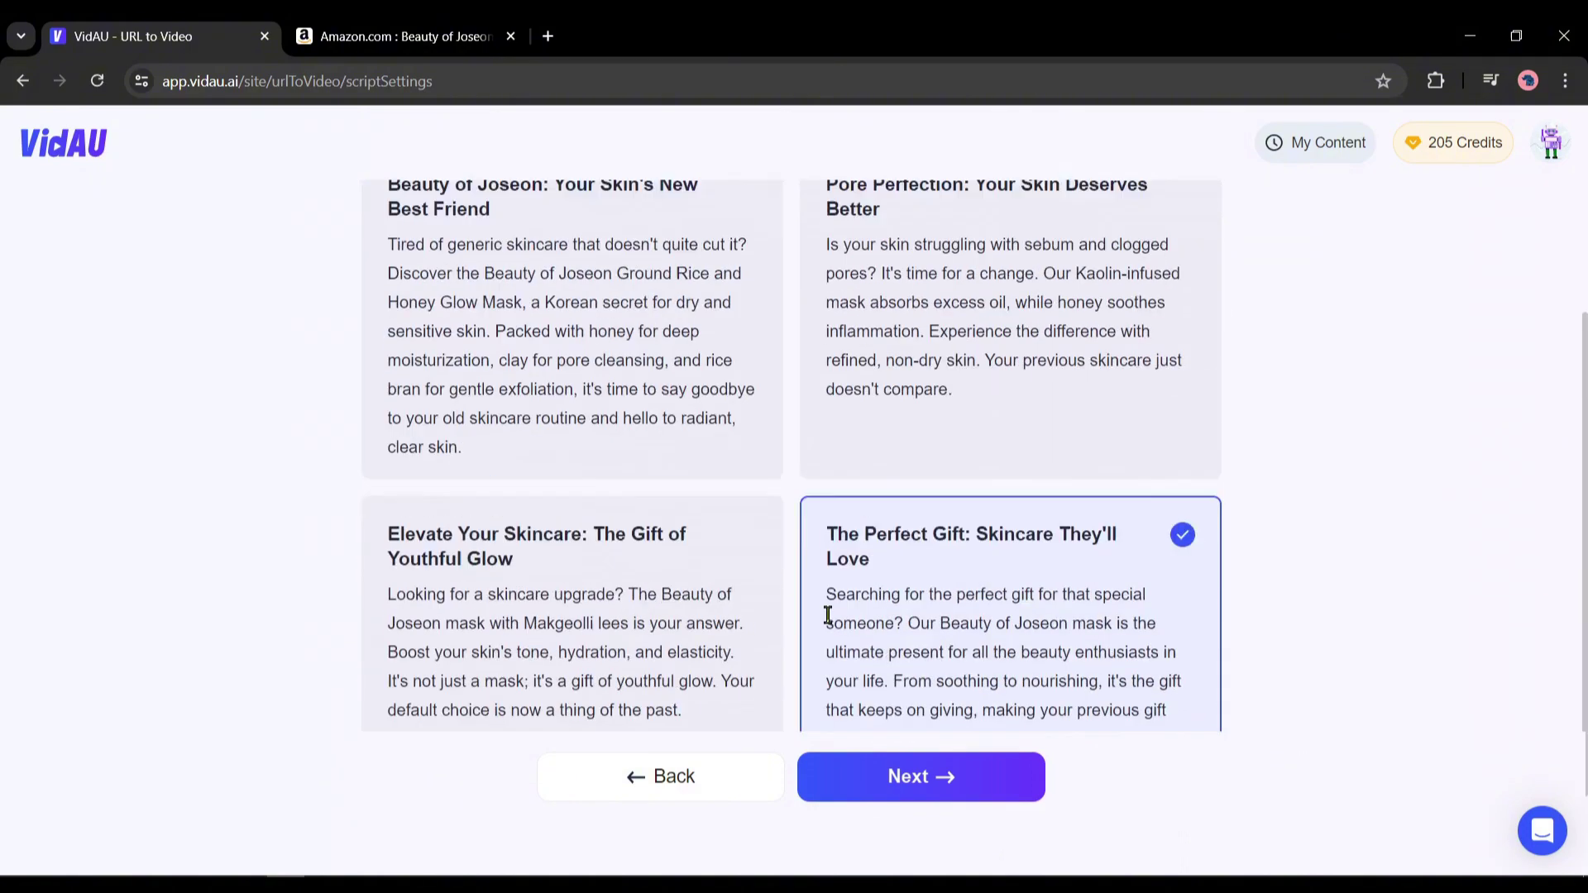
pyautogui.click(693, 512)
pyautogui.scroll(1, 896, 531)
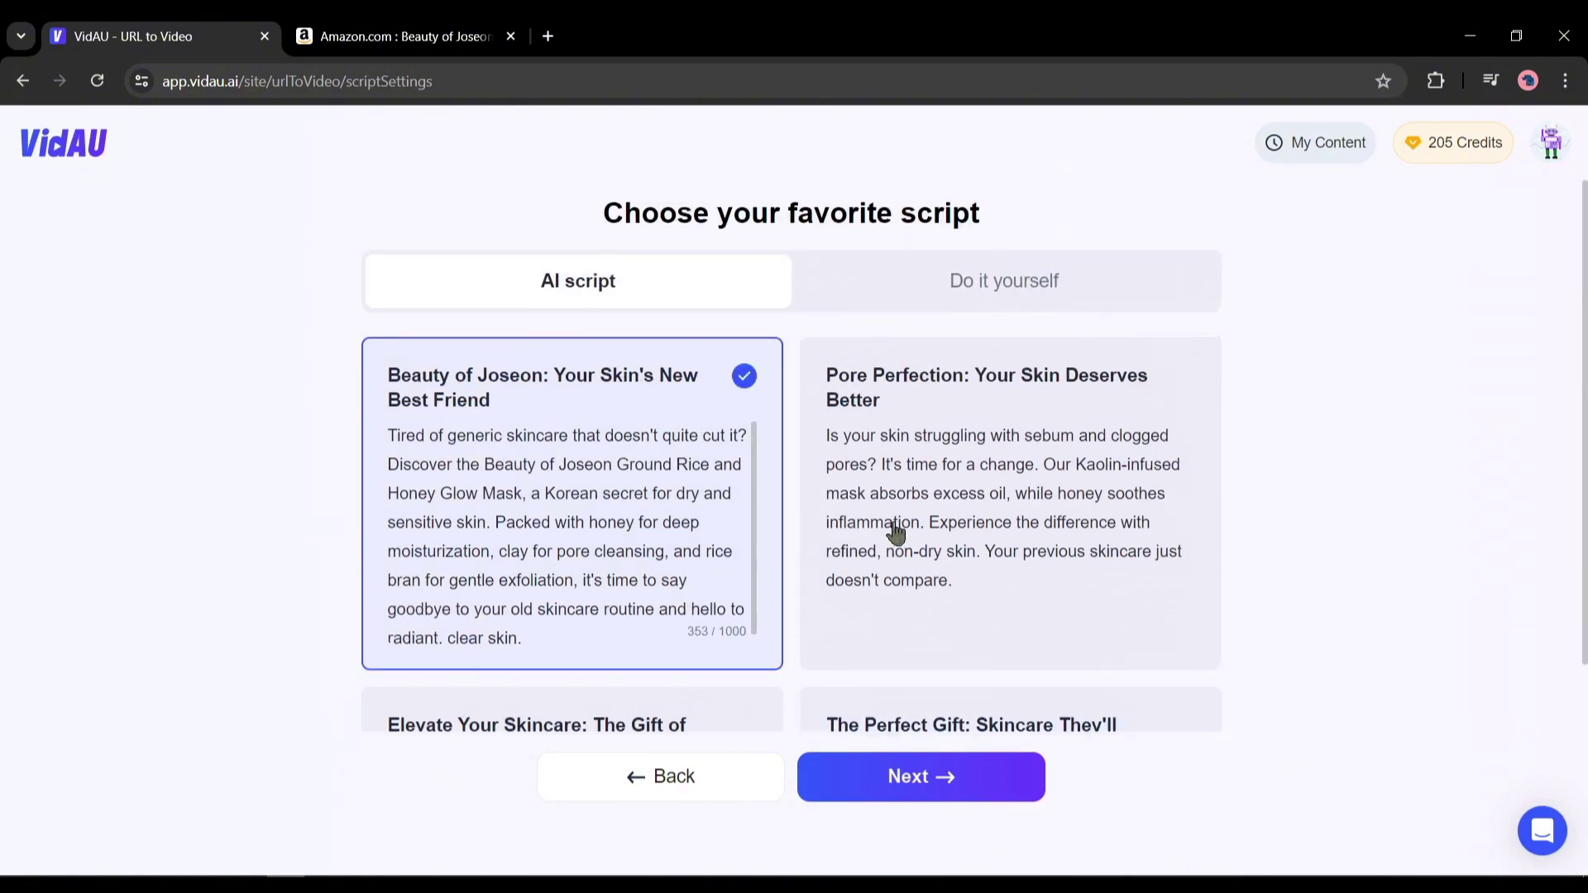
pyautogui.scroll(-3, 723, 560)
pyautogui.scroll(3, 868, 430)
pyautogui.click(1012, 293)
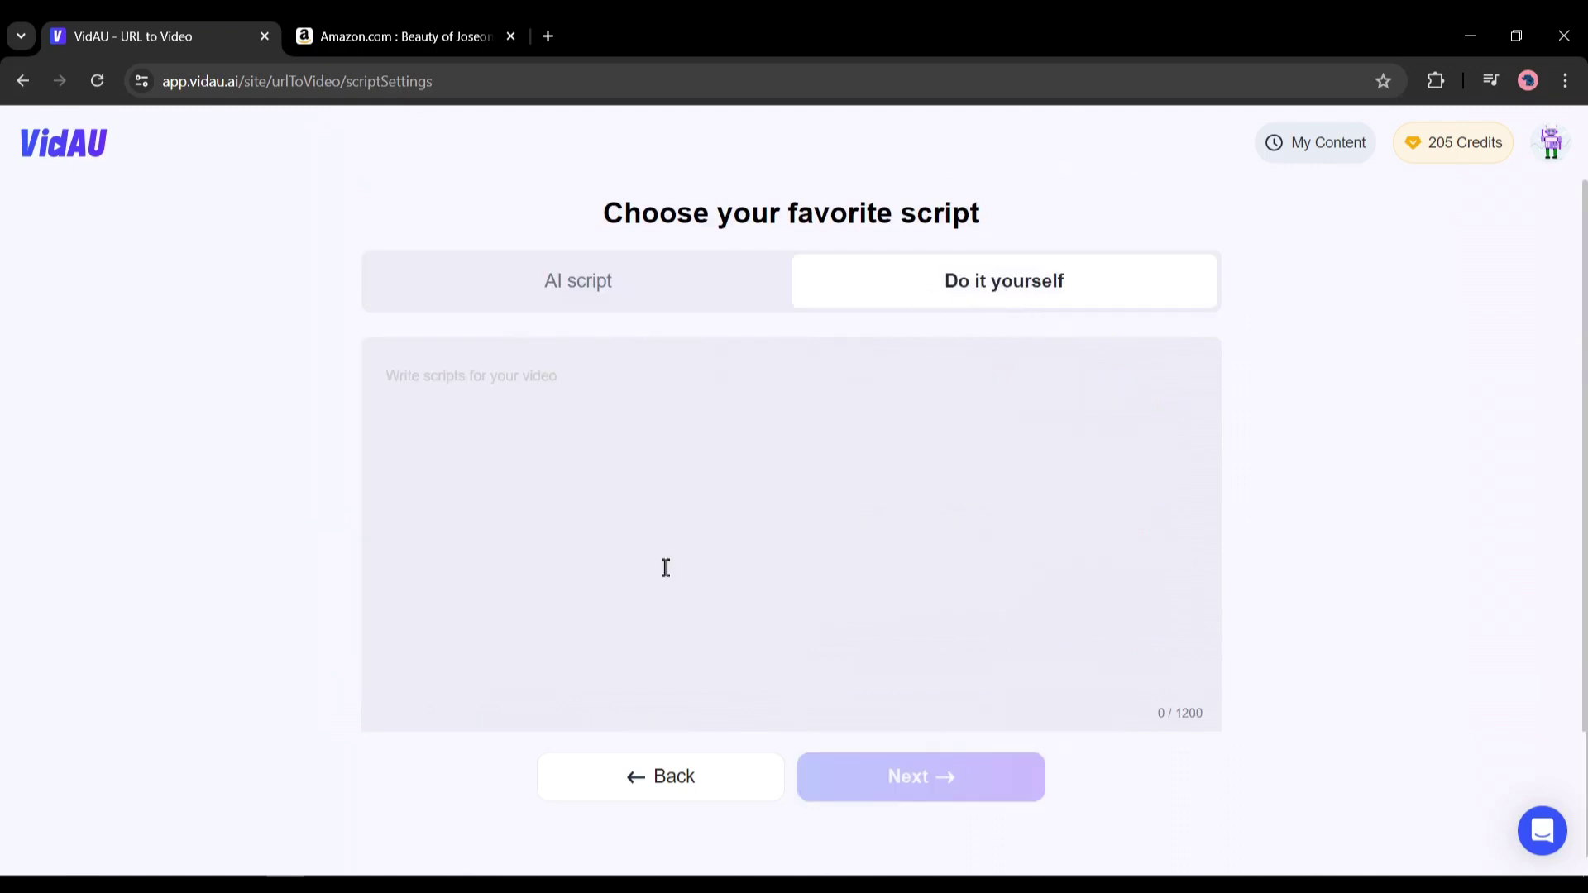
pyautogui.scroll(-1, 786, 609)
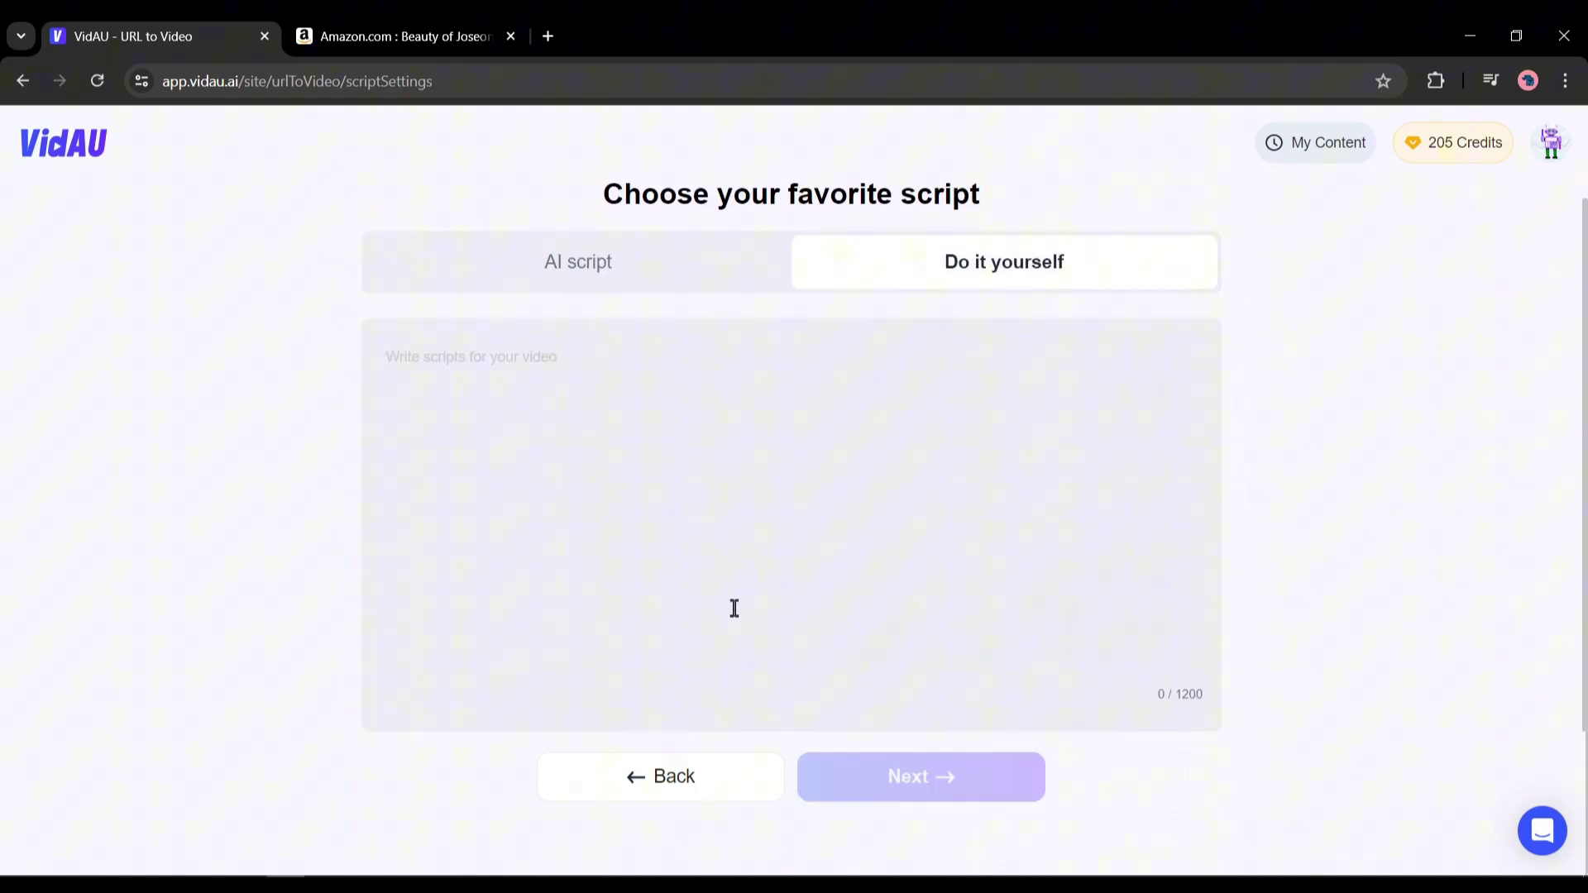
pyautogui.click(532, 263)
pyautogui.click(896, 787)
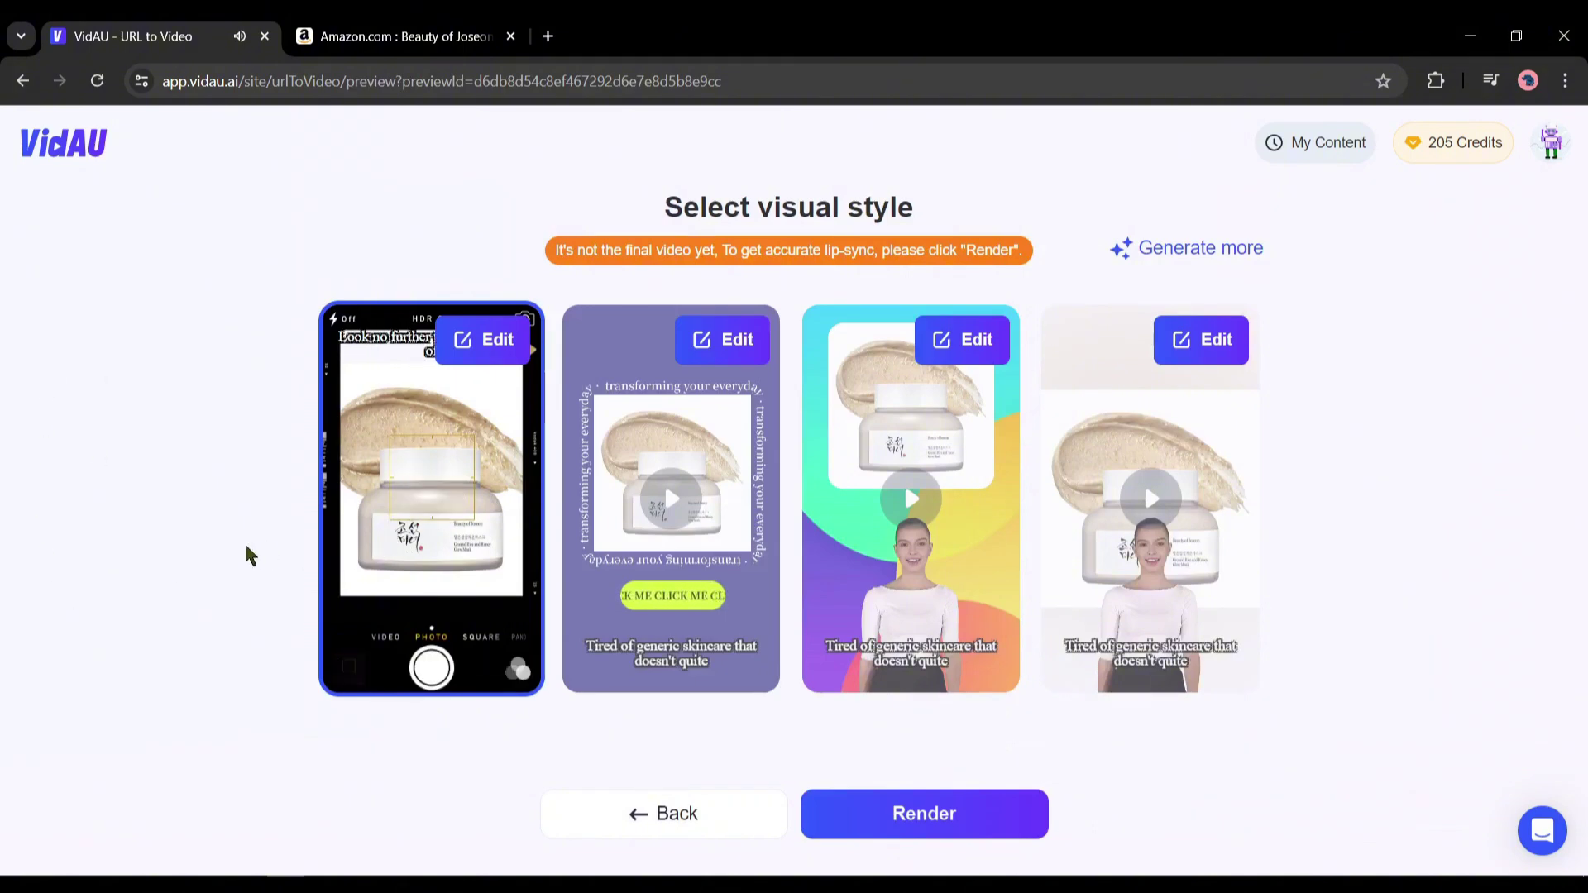
# Preview the second, third and fourth styles, then choose the colourful third style for editing
pyautogui.moveTo(450, 537)
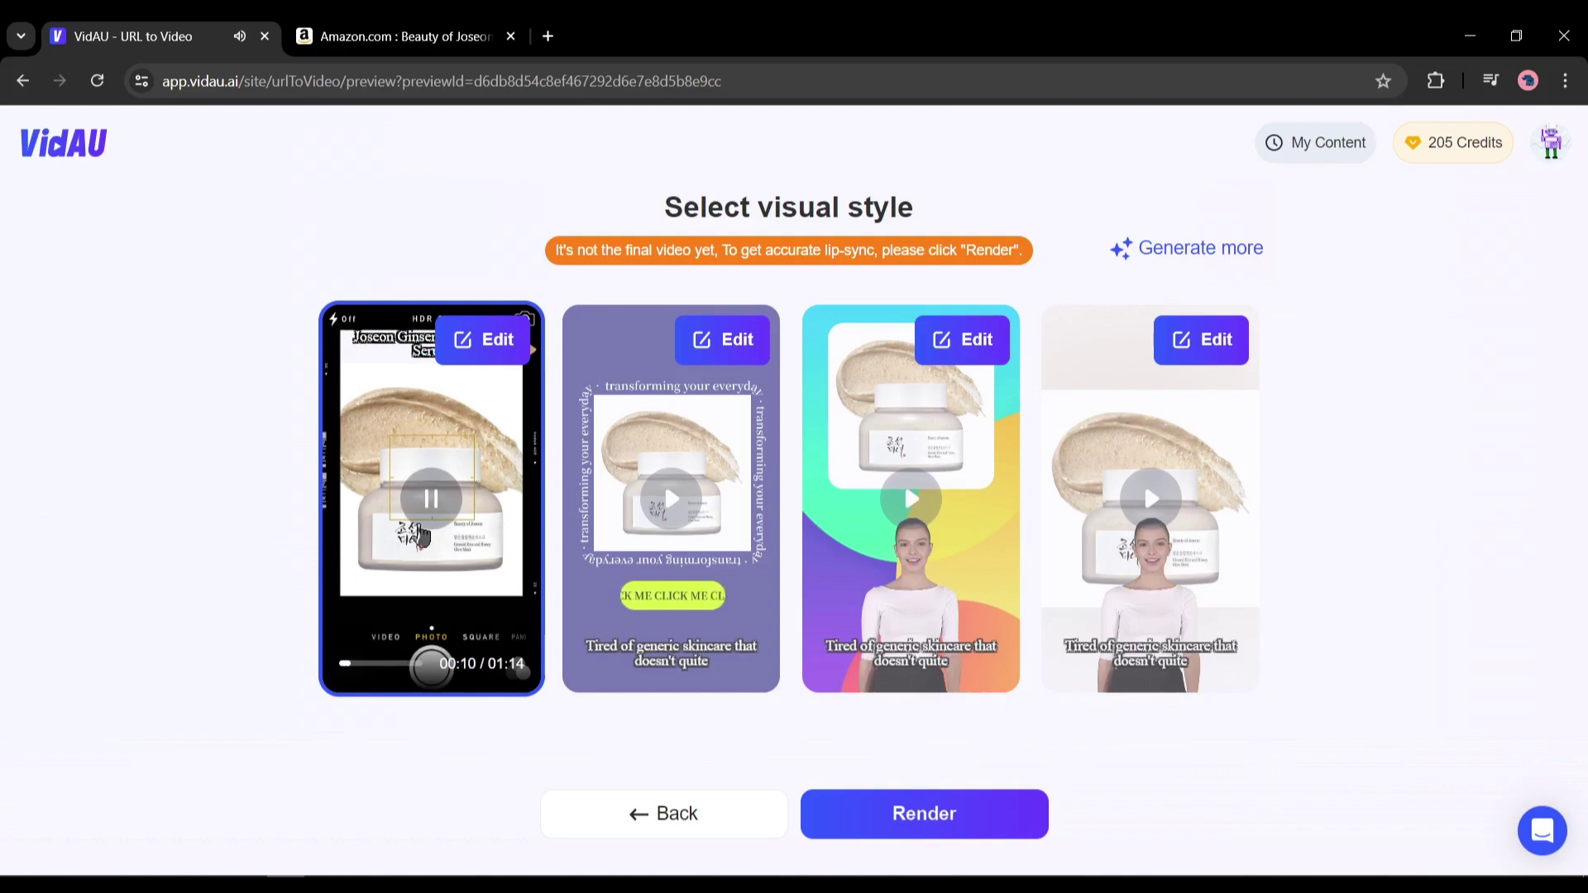
pyautogui.click(666, 502)
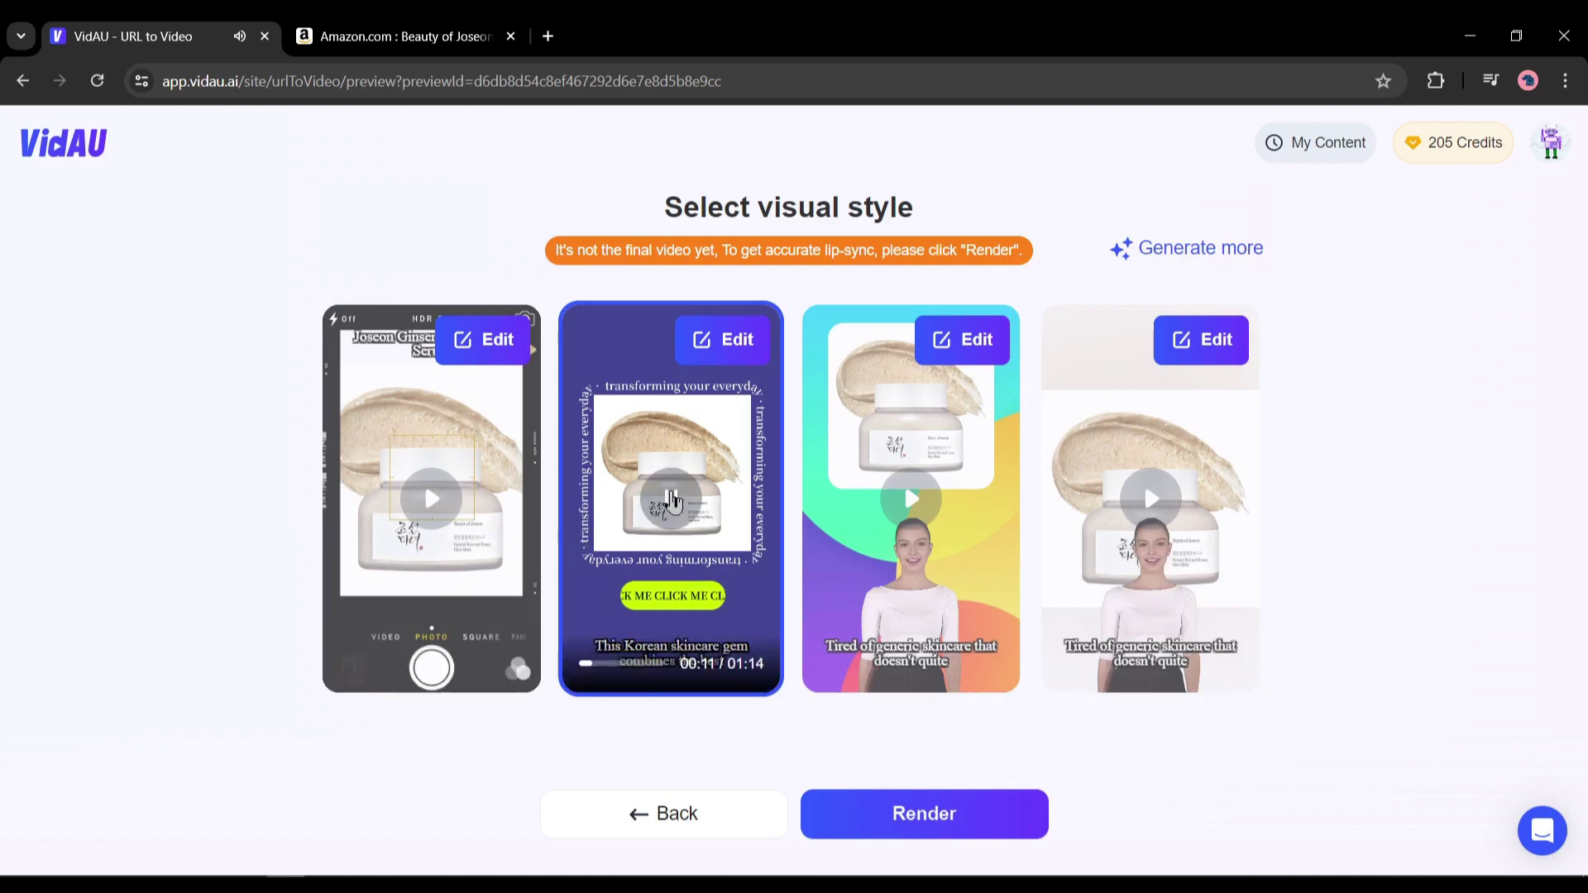
pyautogui.click(907, 506)
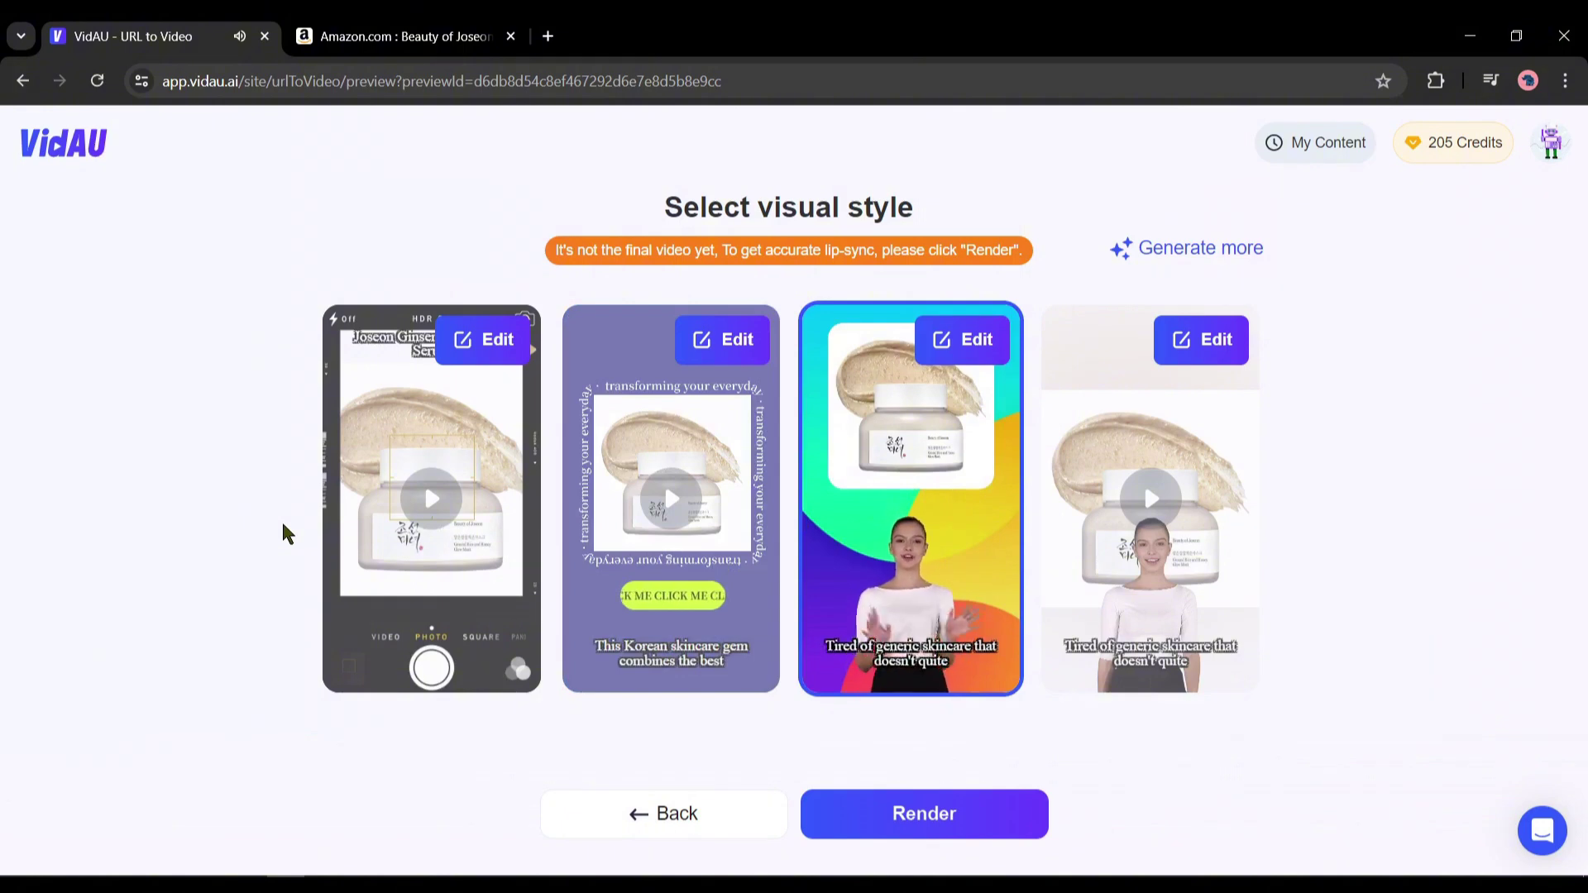
pyautogui.moveTo(904, 508)
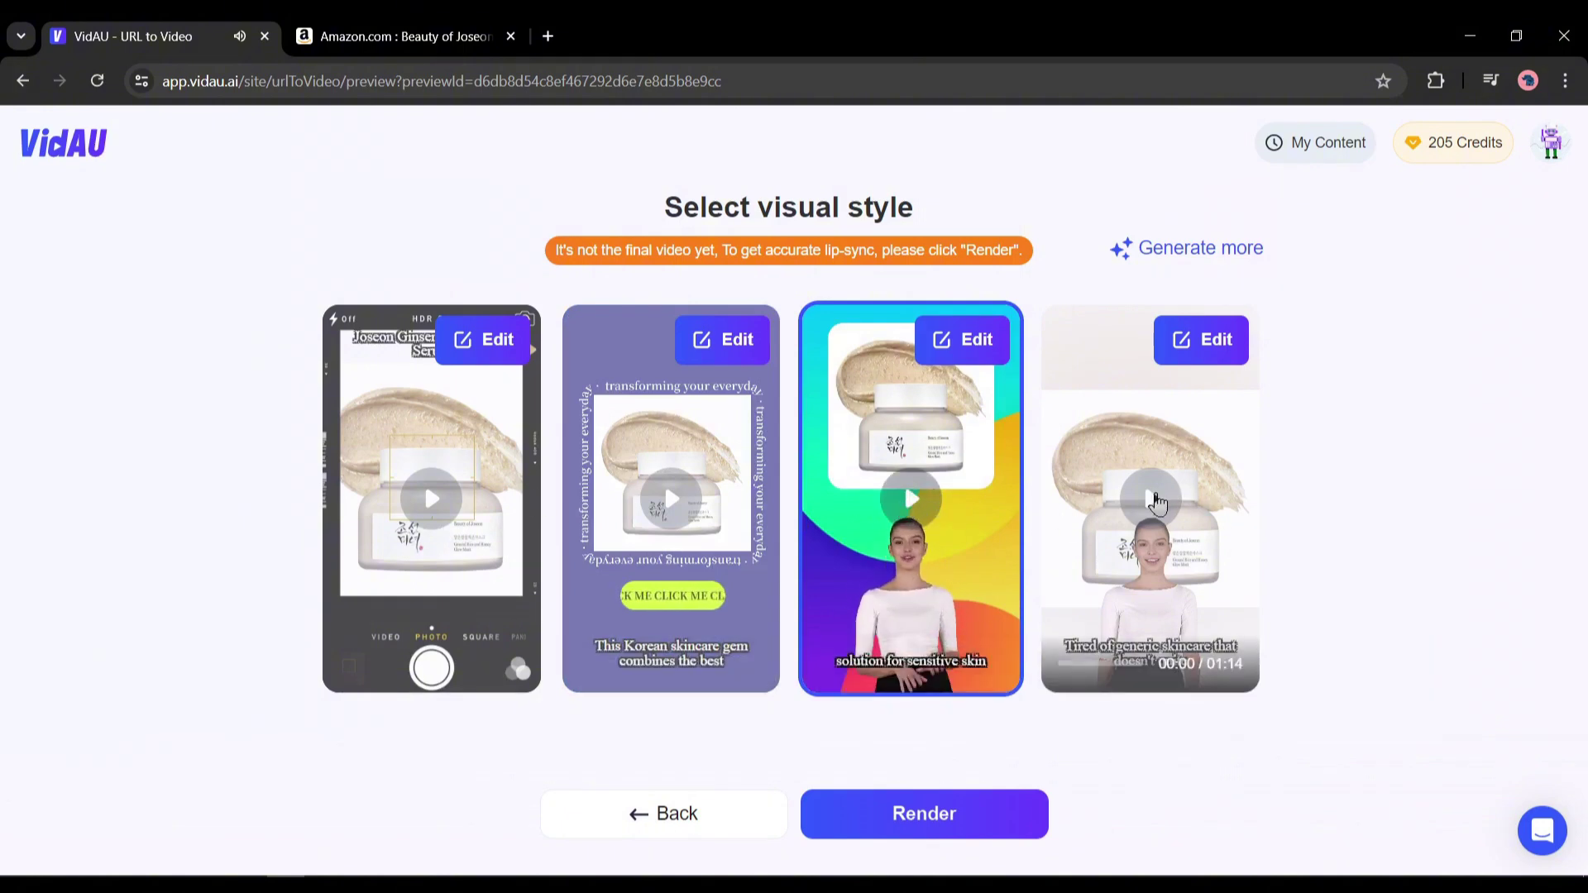
pyautogui.click(1156, 502)
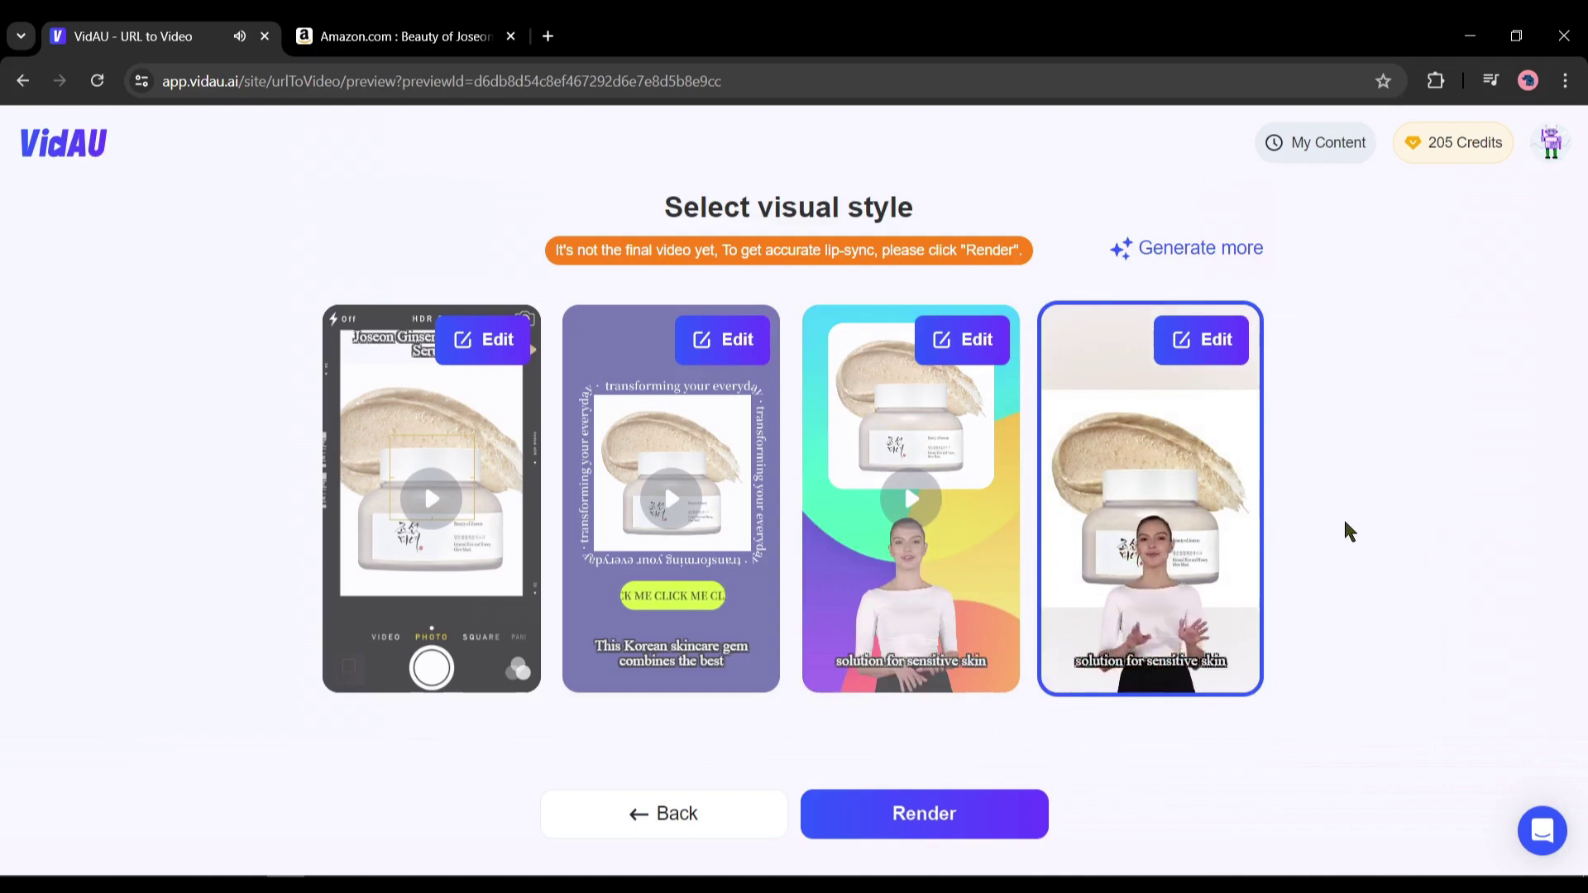
pyautogui.moveTo(1149, 502)
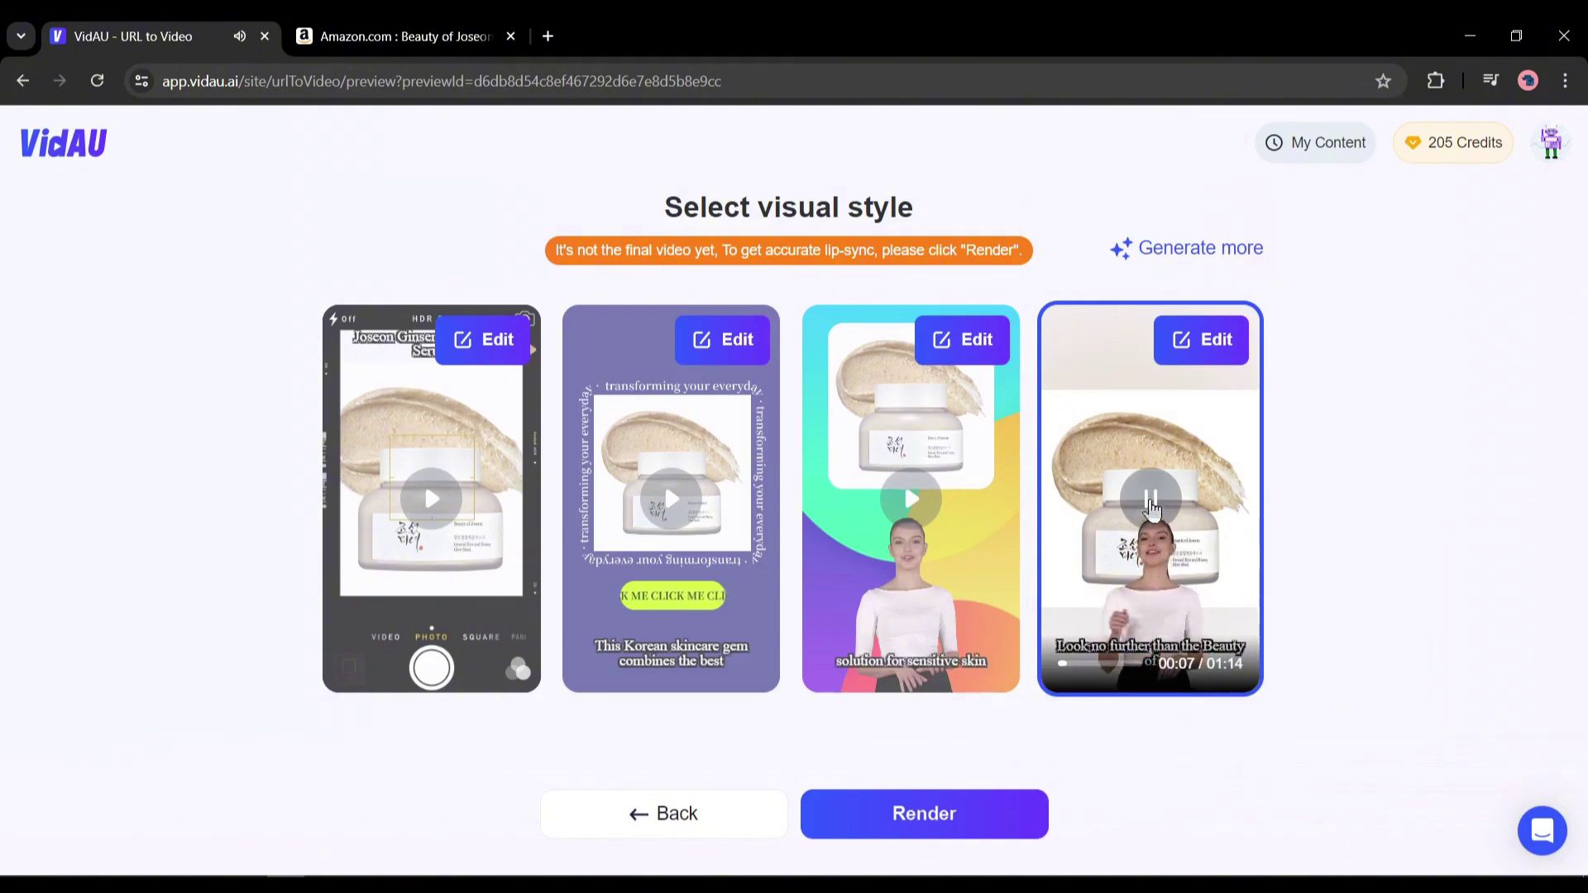
pyautogui.click(1151, 502)
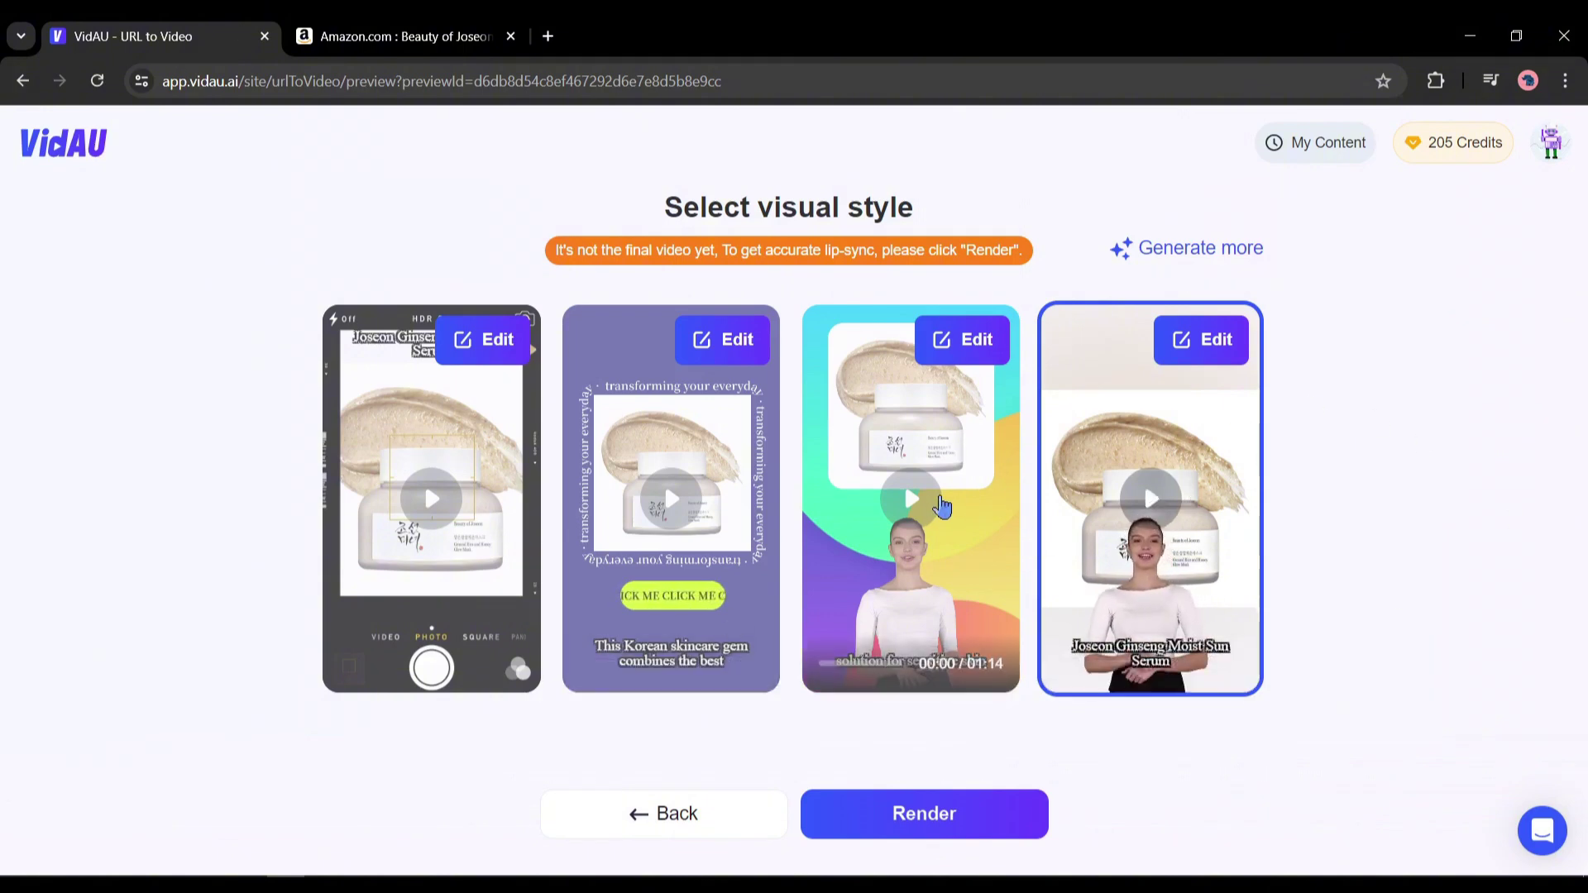
pyautogui.click(941, 506)
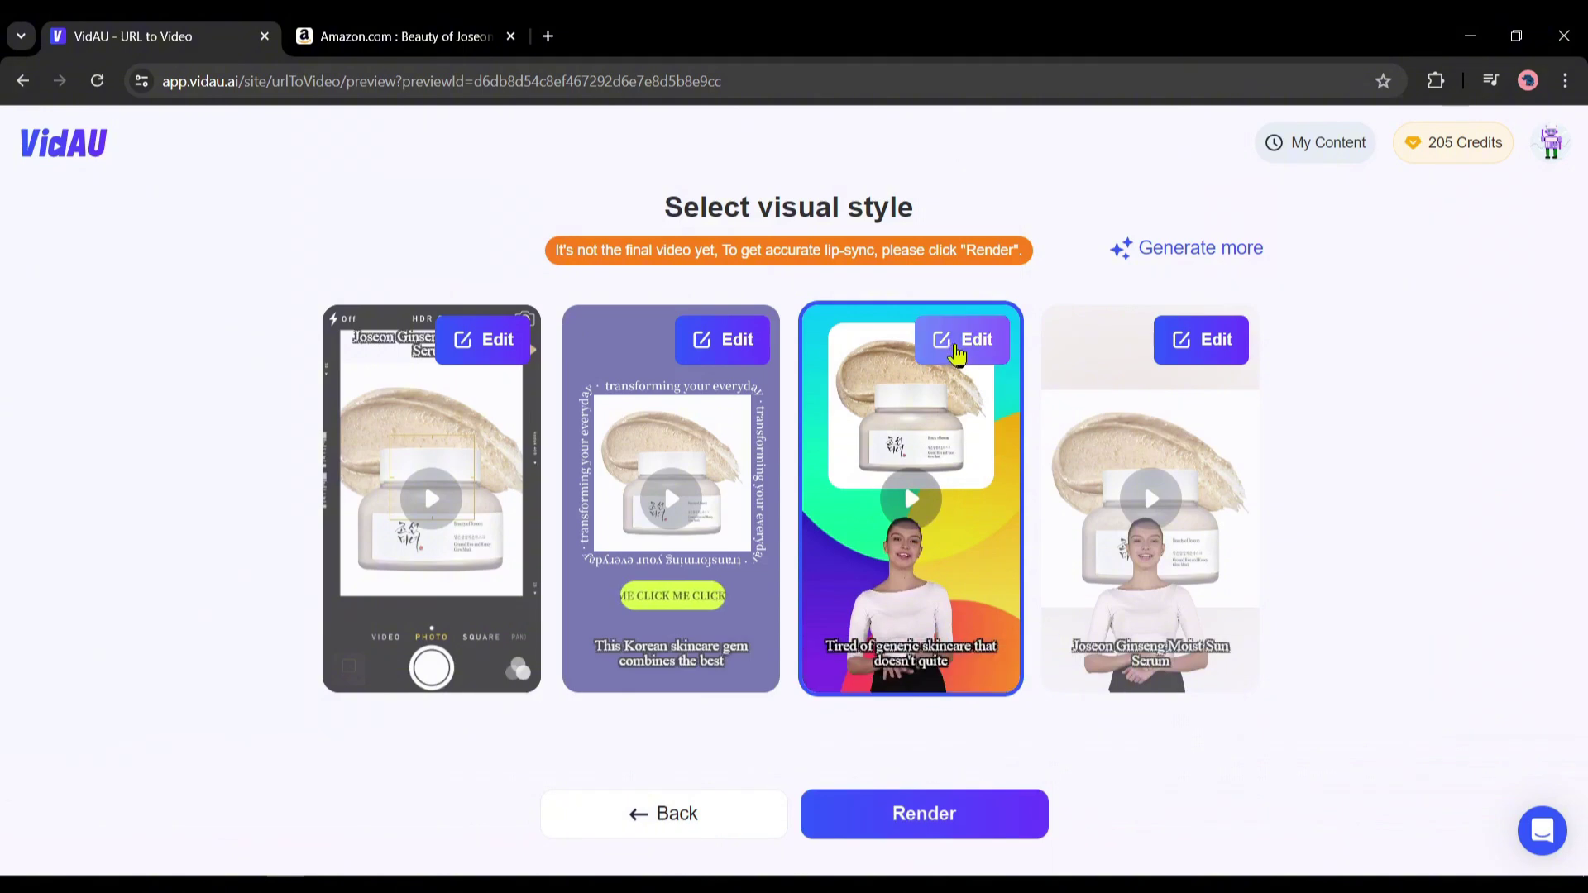
pyautogui.click(957, 351)
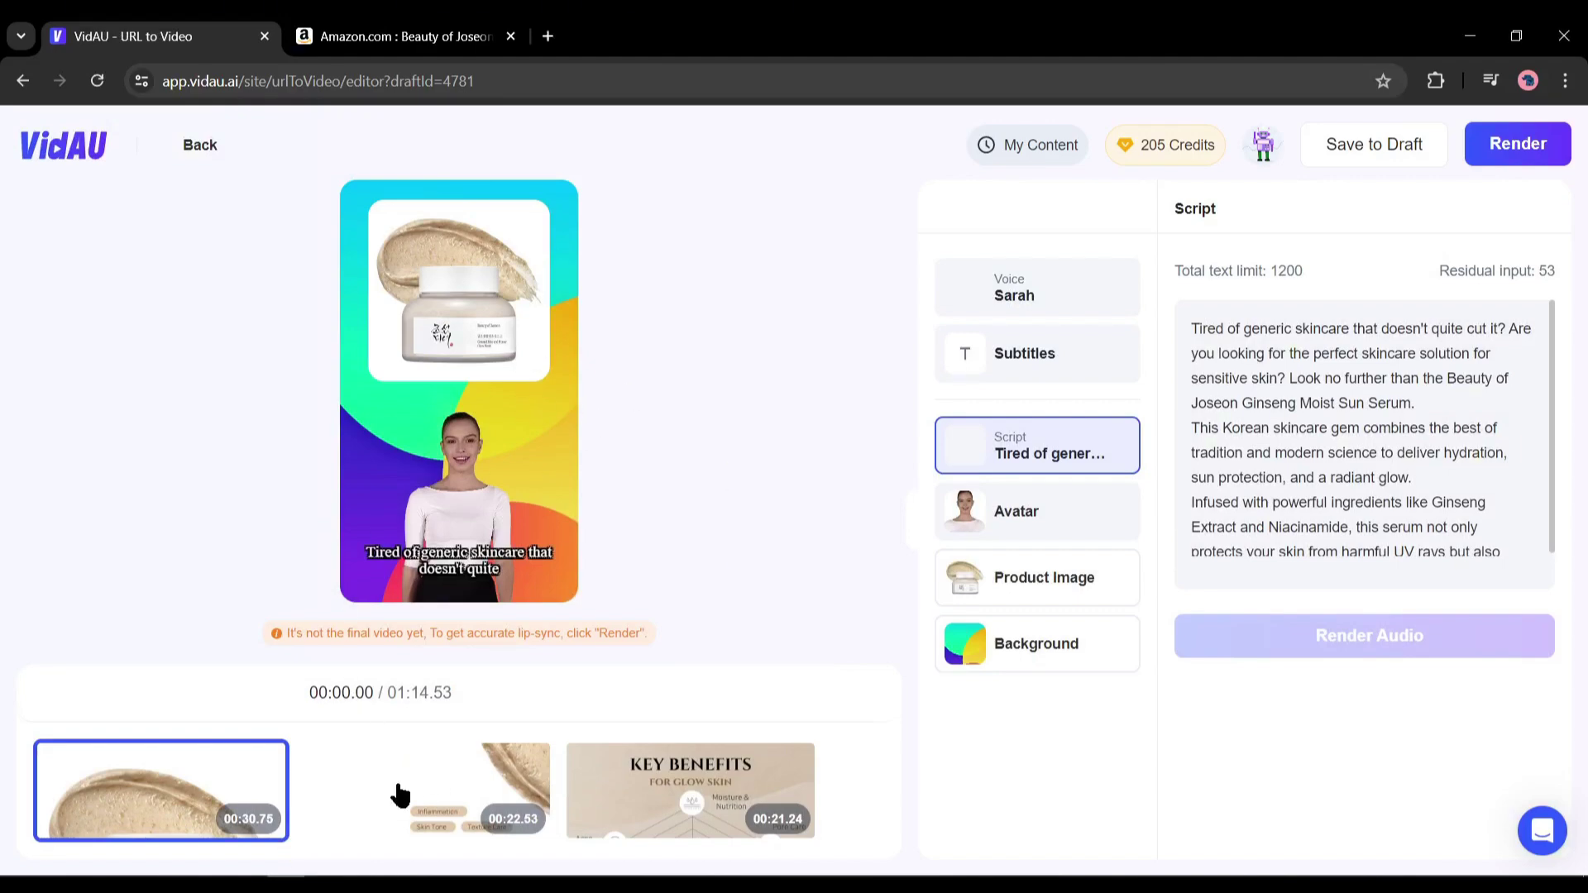
pyautogui.click(513, 789)
pyautogui.click(674, 789)
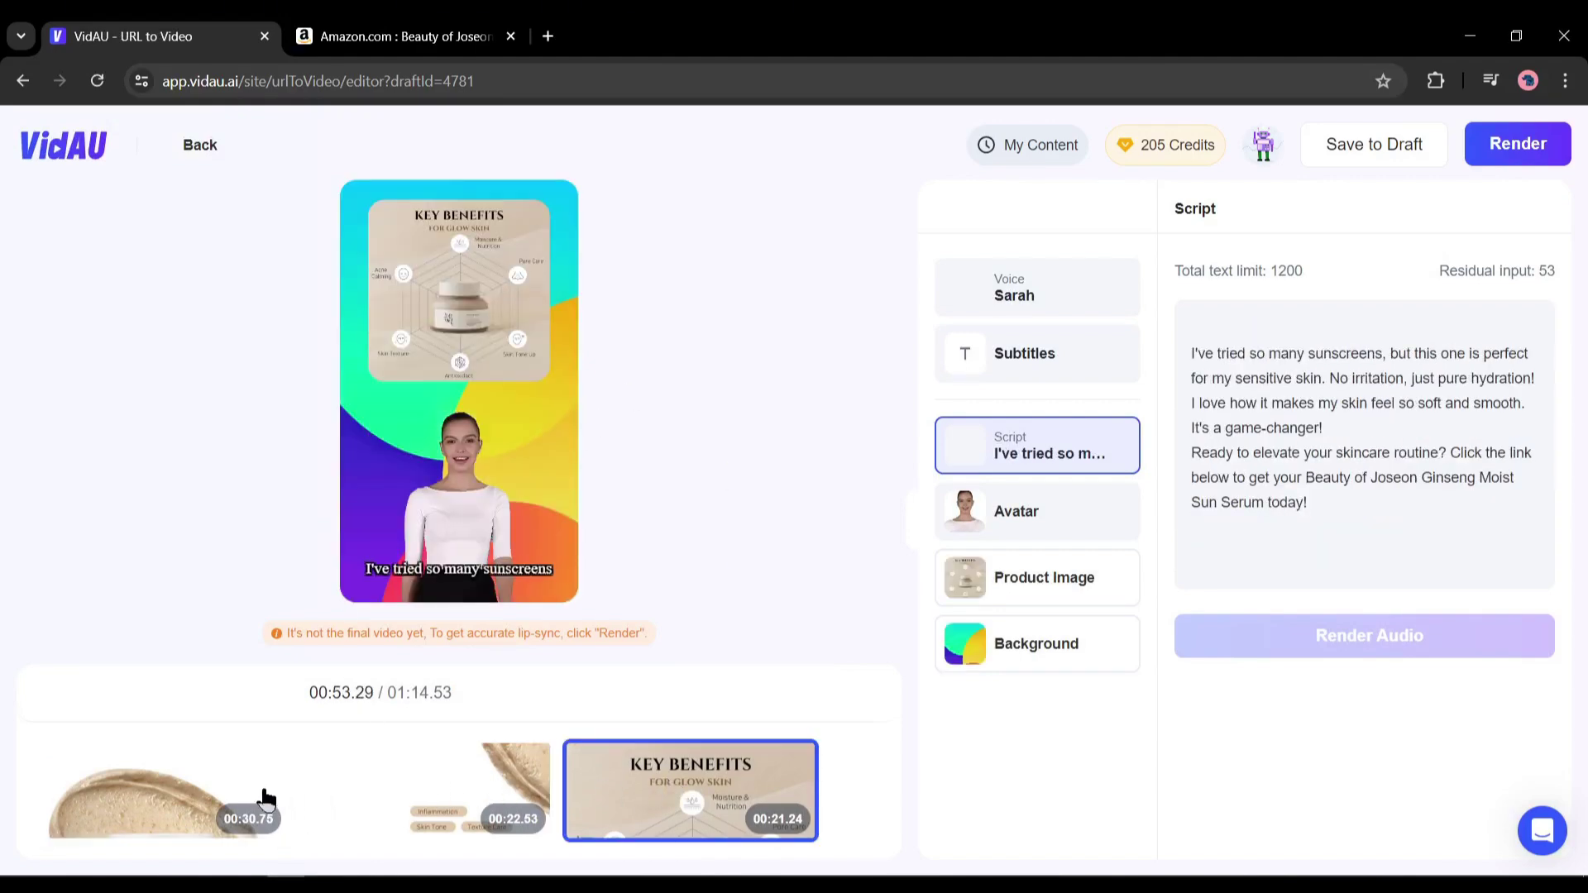
pyautogui.click(232, 798)
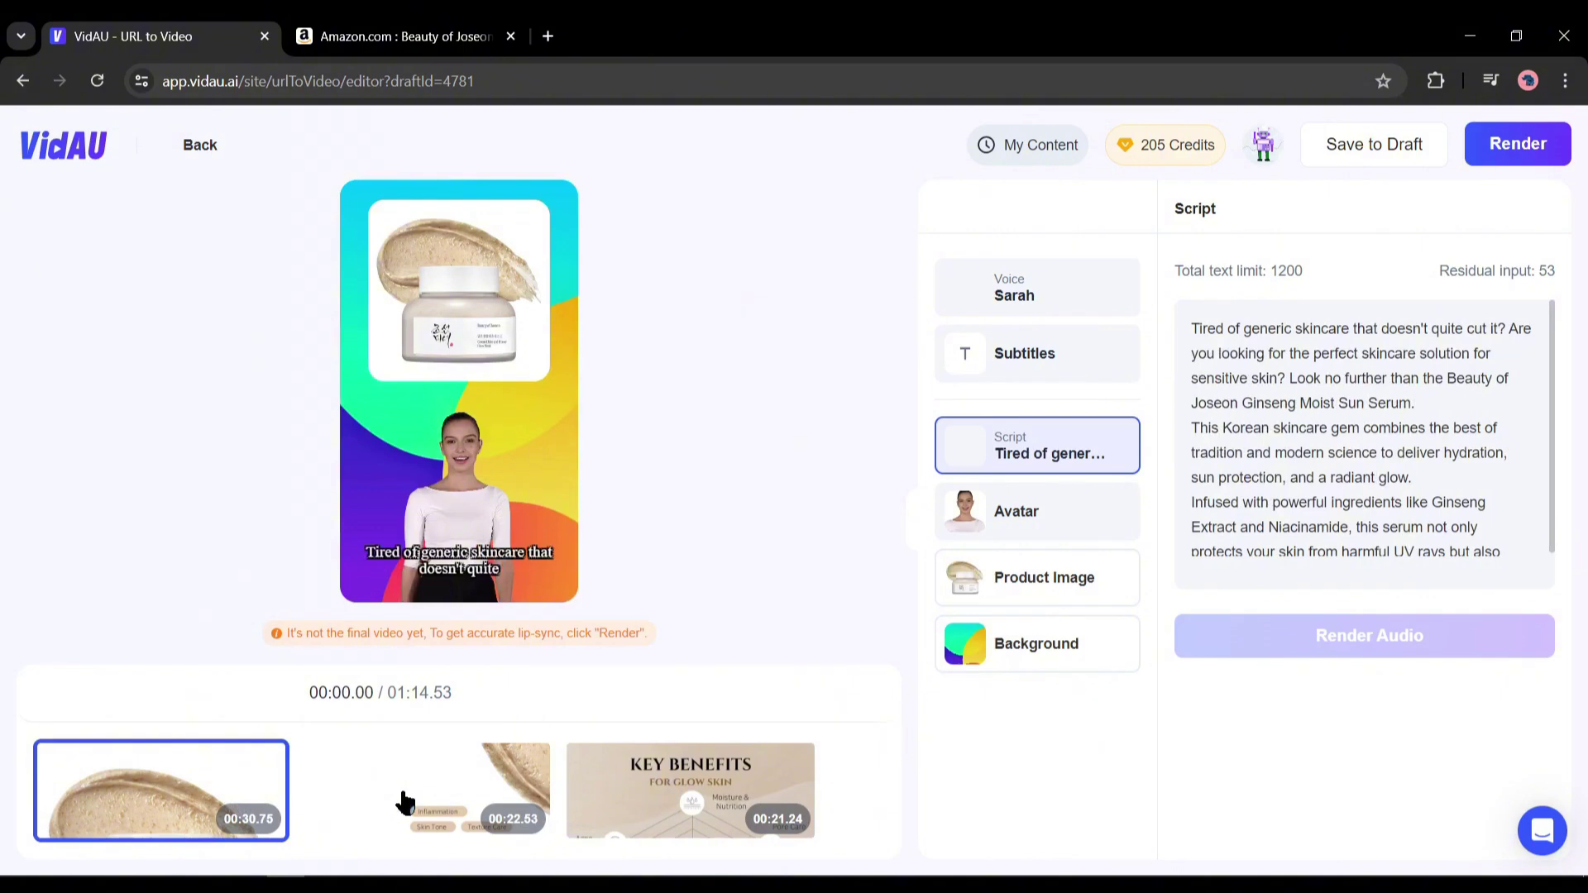
pyautogui.click(430, 798)
pyautogui.click(166, 790)
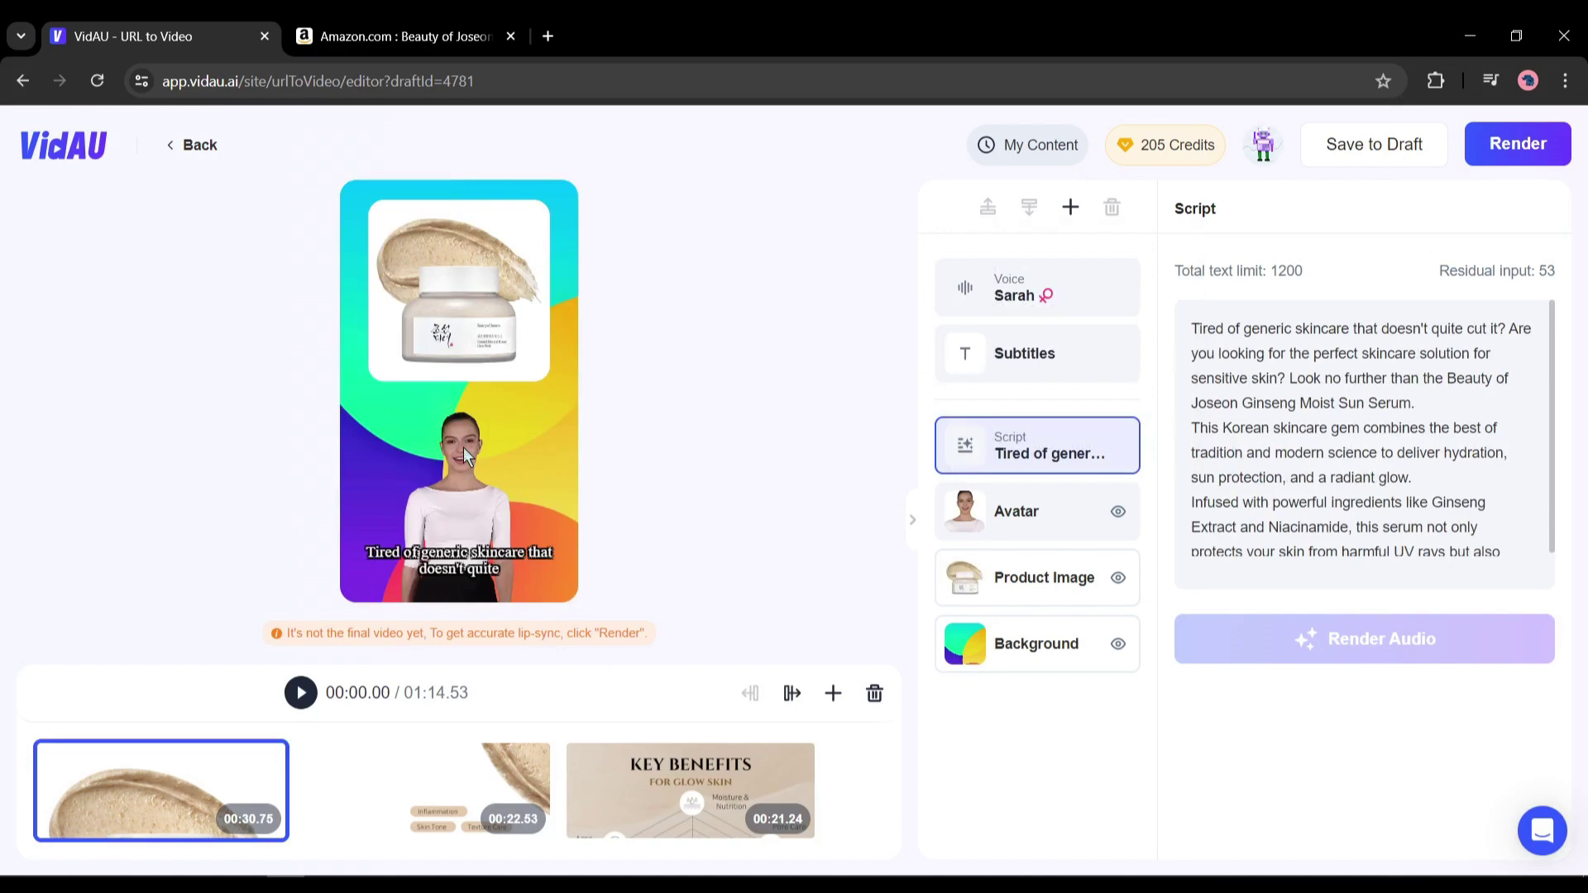
# Enlarge the presenter to fill the frame and replace it with the Sarah avatar
pyautogui.click(1039, 513)
pyautogui.moveTo(569, 603); pyautogui.dragTo(655, 603)
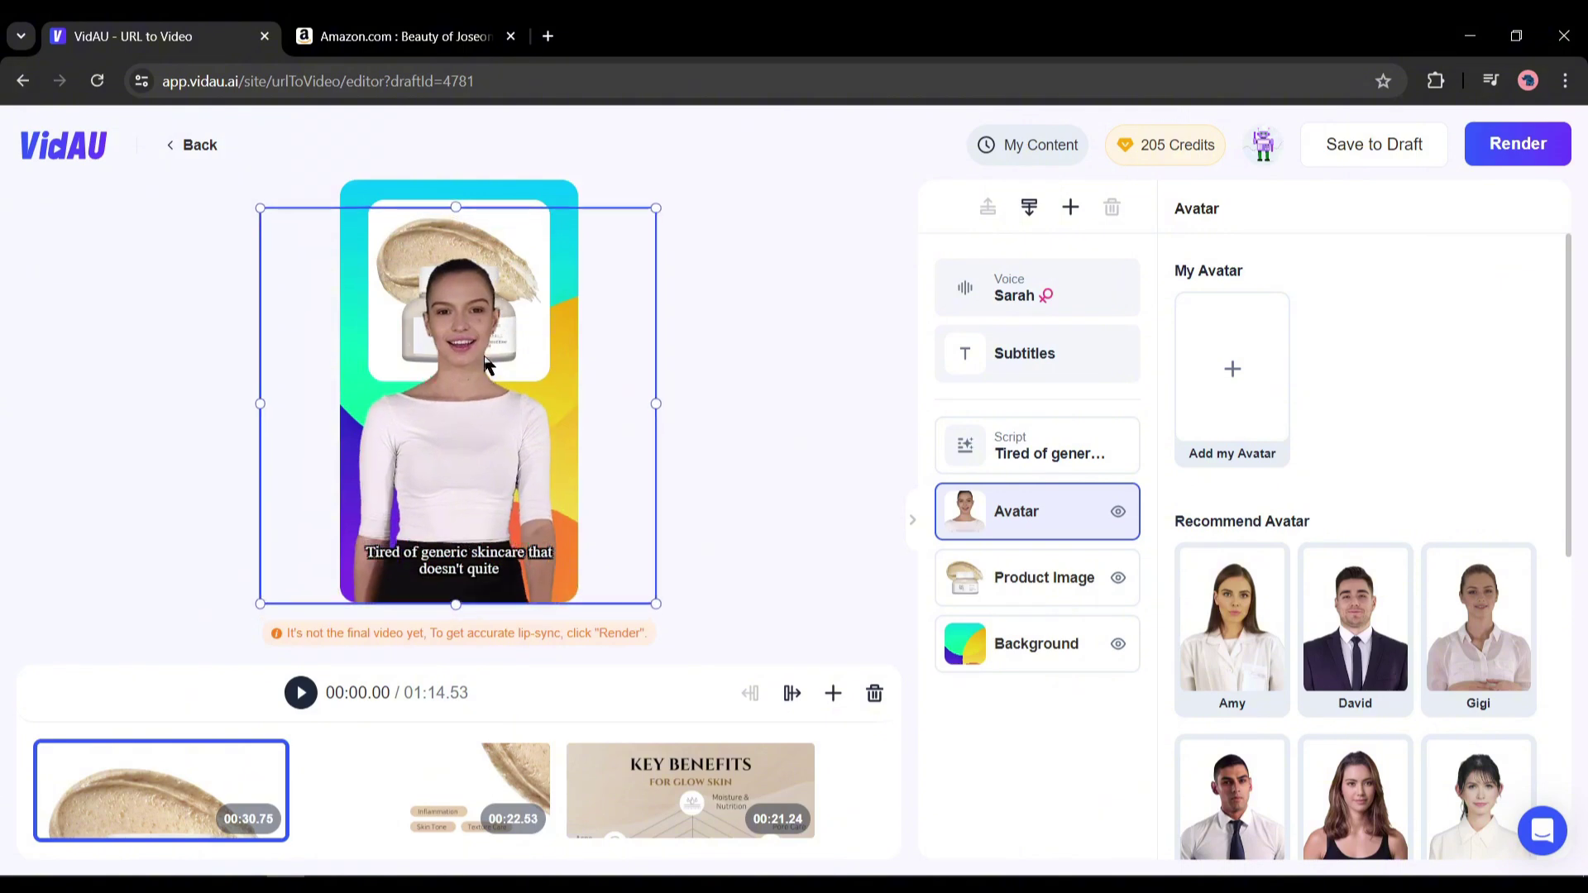
pyautogui.scroll(-3, 1472, 655)
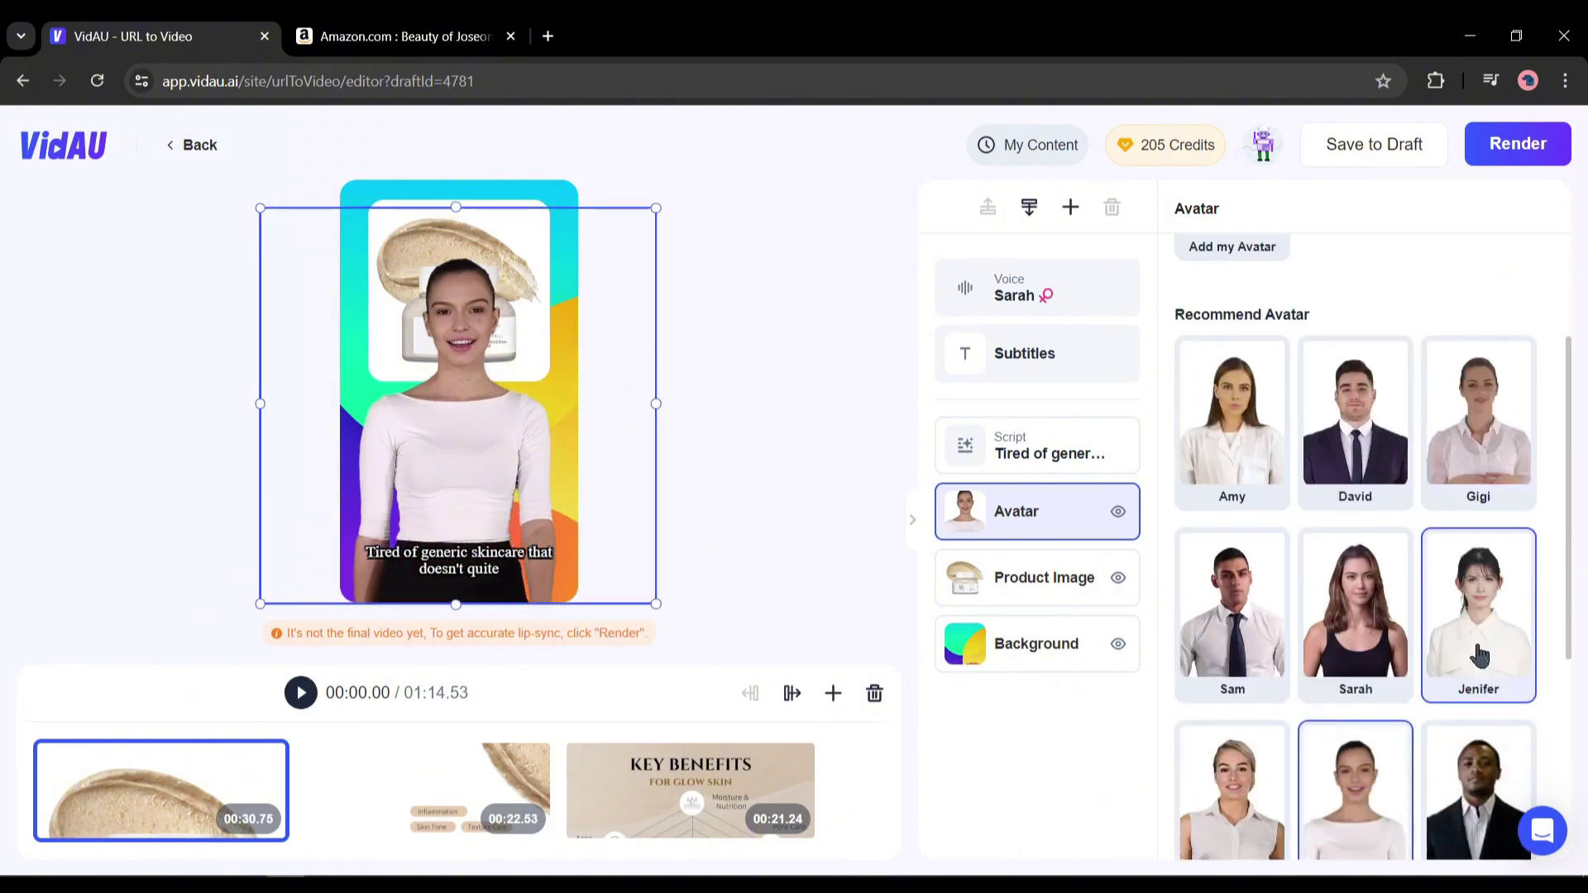
pyautogui.scroll(-3, 1392, 744)
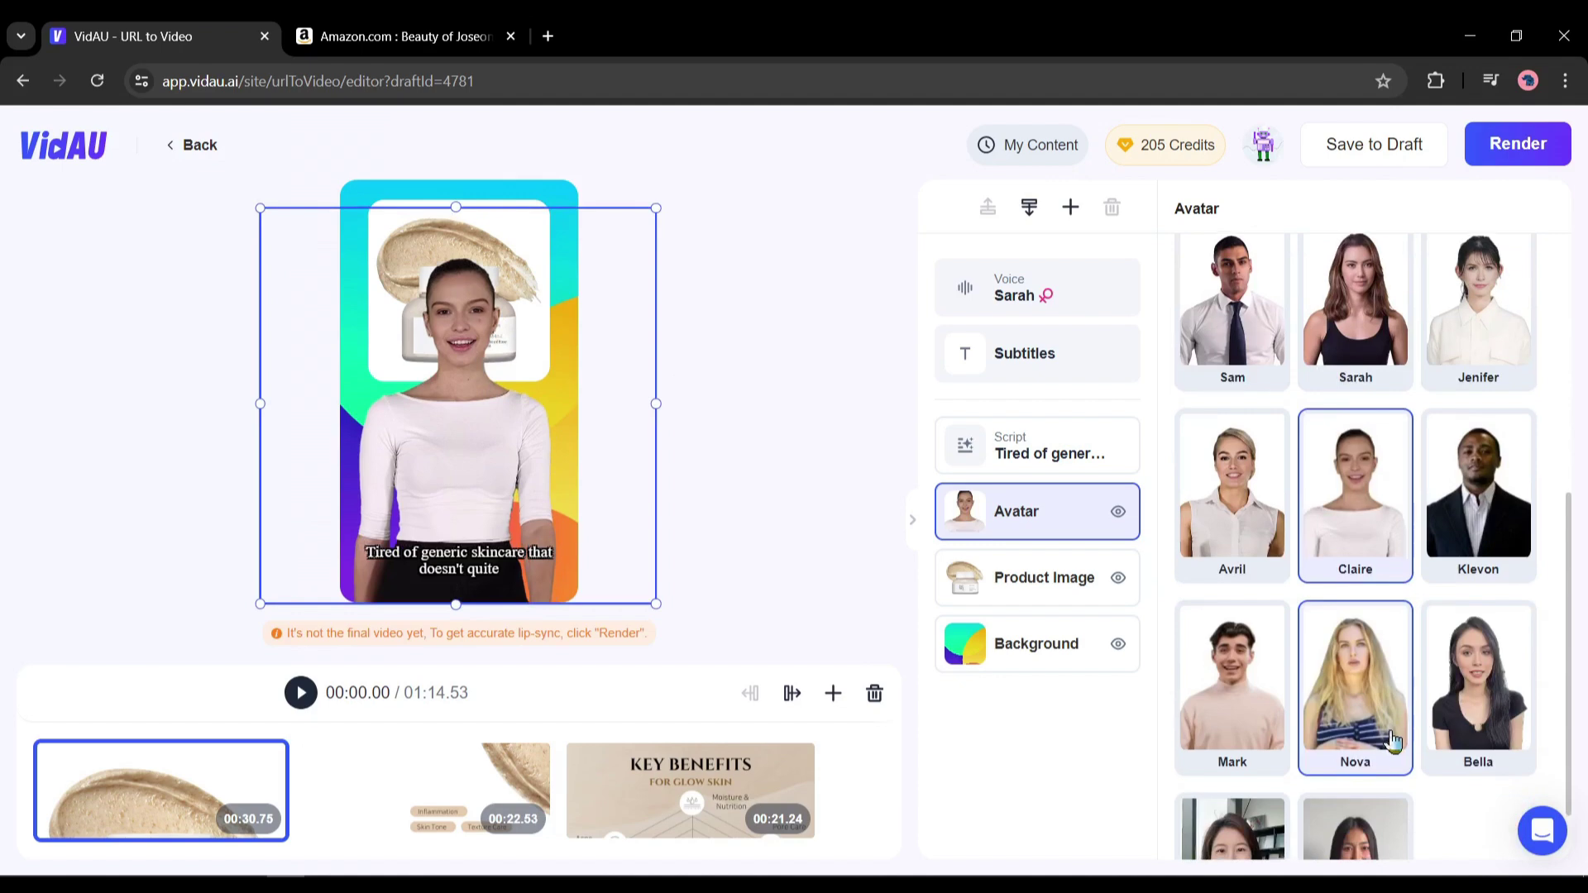
pyautogui.scroll(-2, 1393, 742)
pyautogui.scroll(4, 1489, 765)
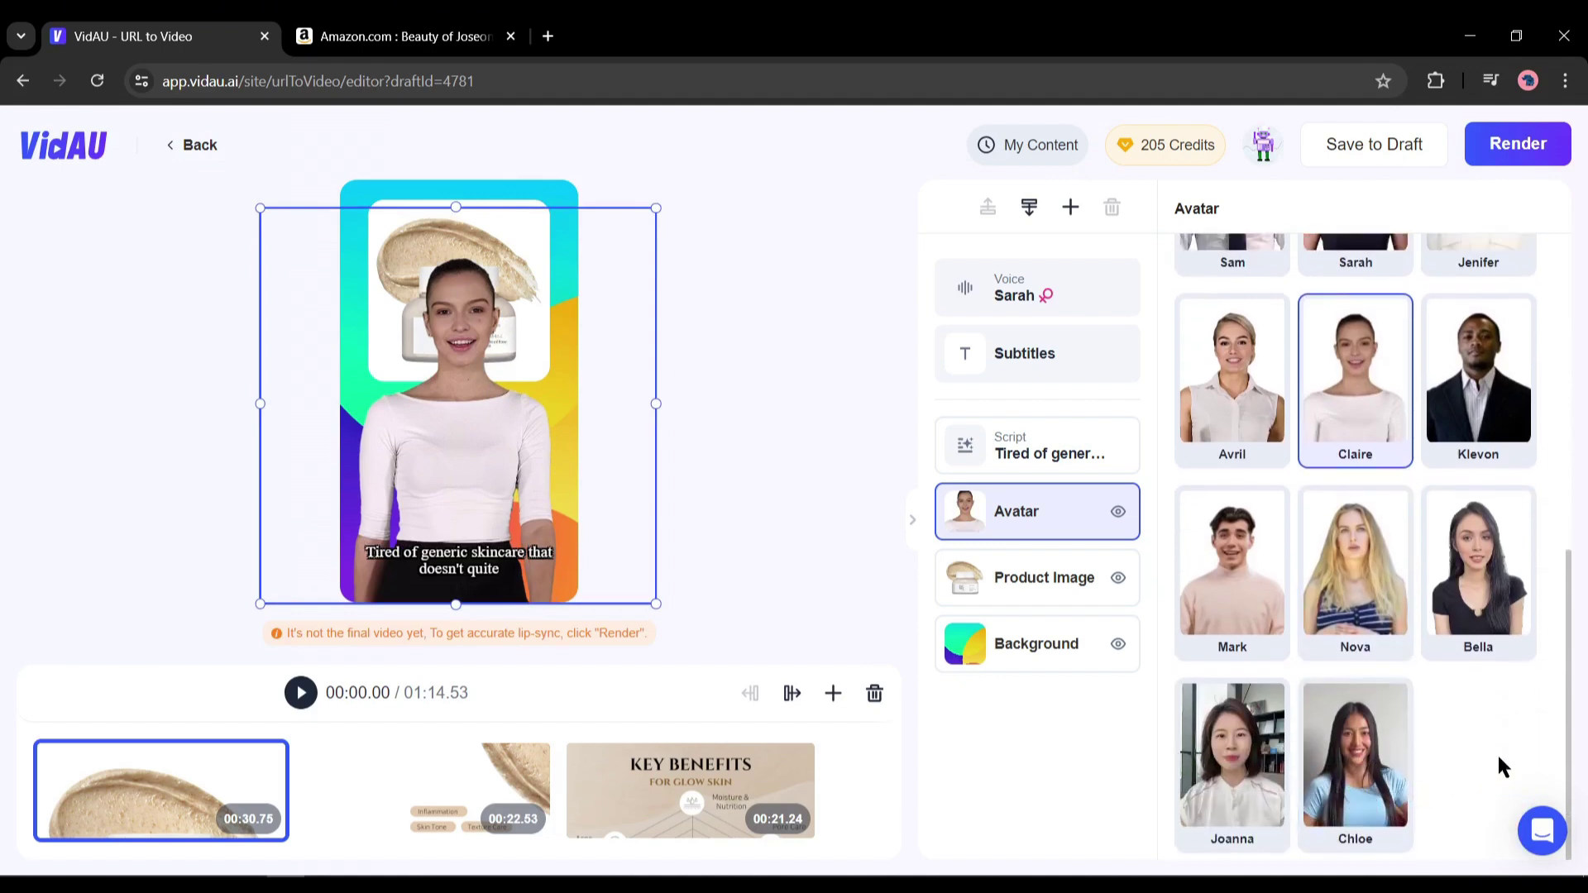
pyautogui.scroll(1, 1473, 759)
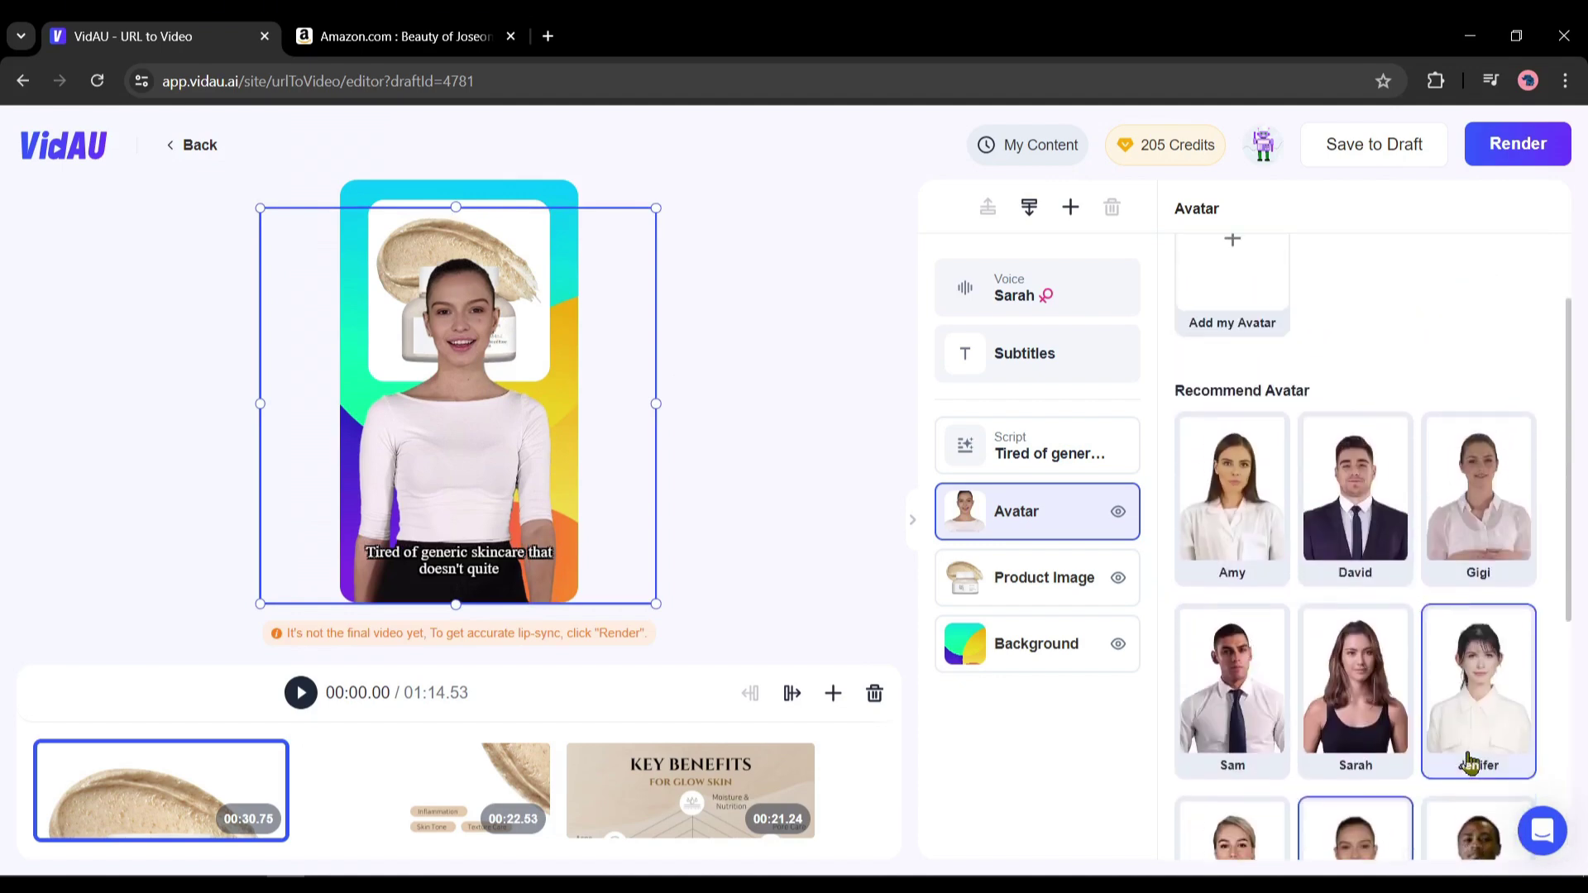
pyautogui.scroll(-1, 1405, 669)
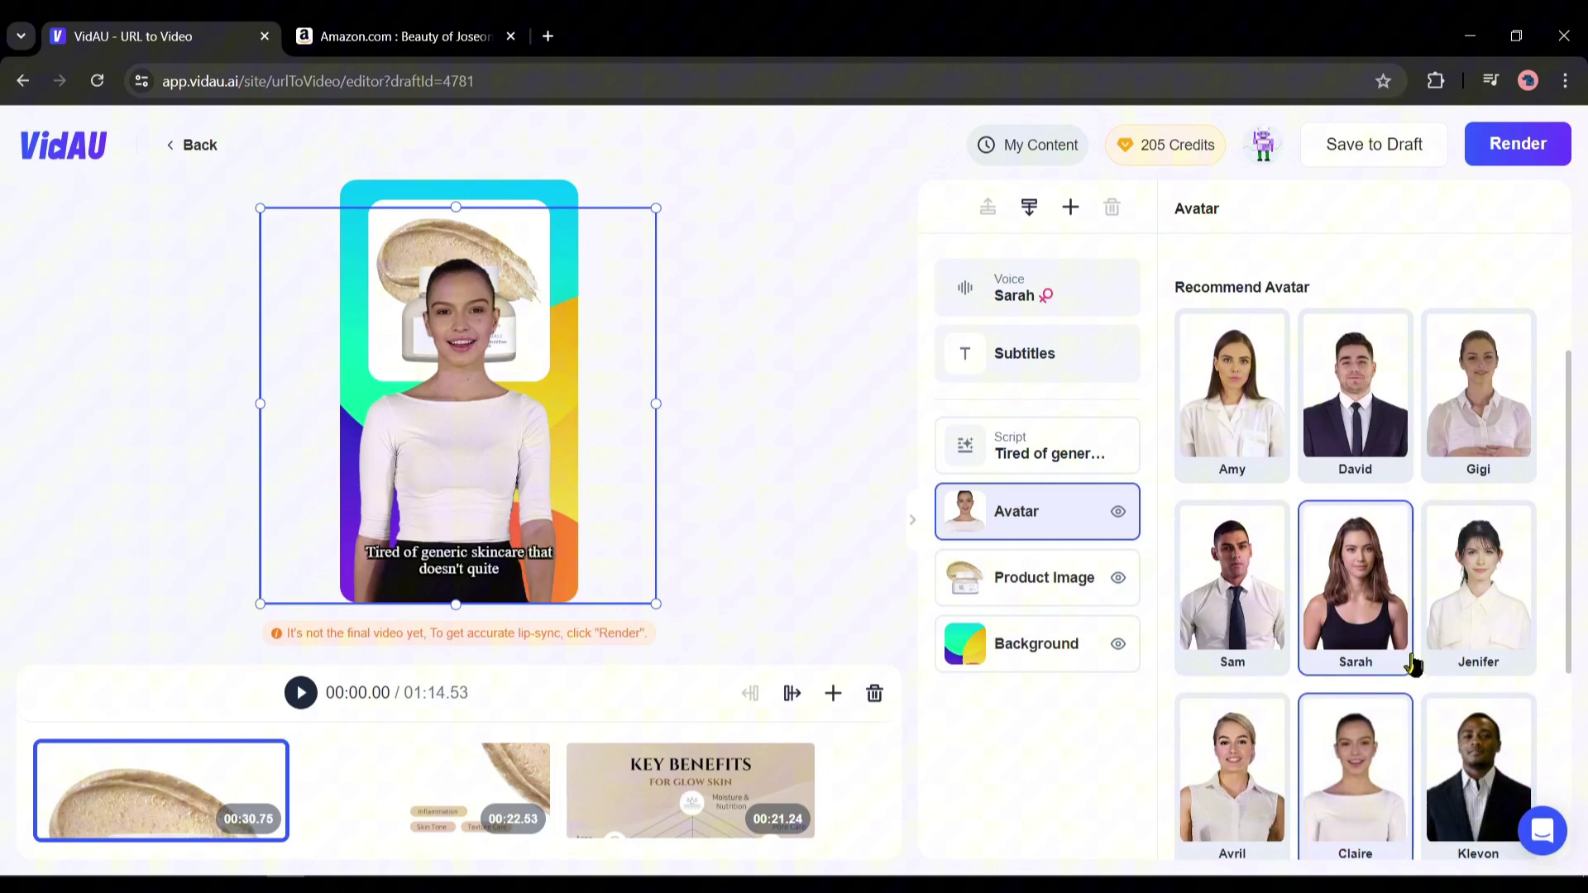
pyautogui.click(1376, 610)
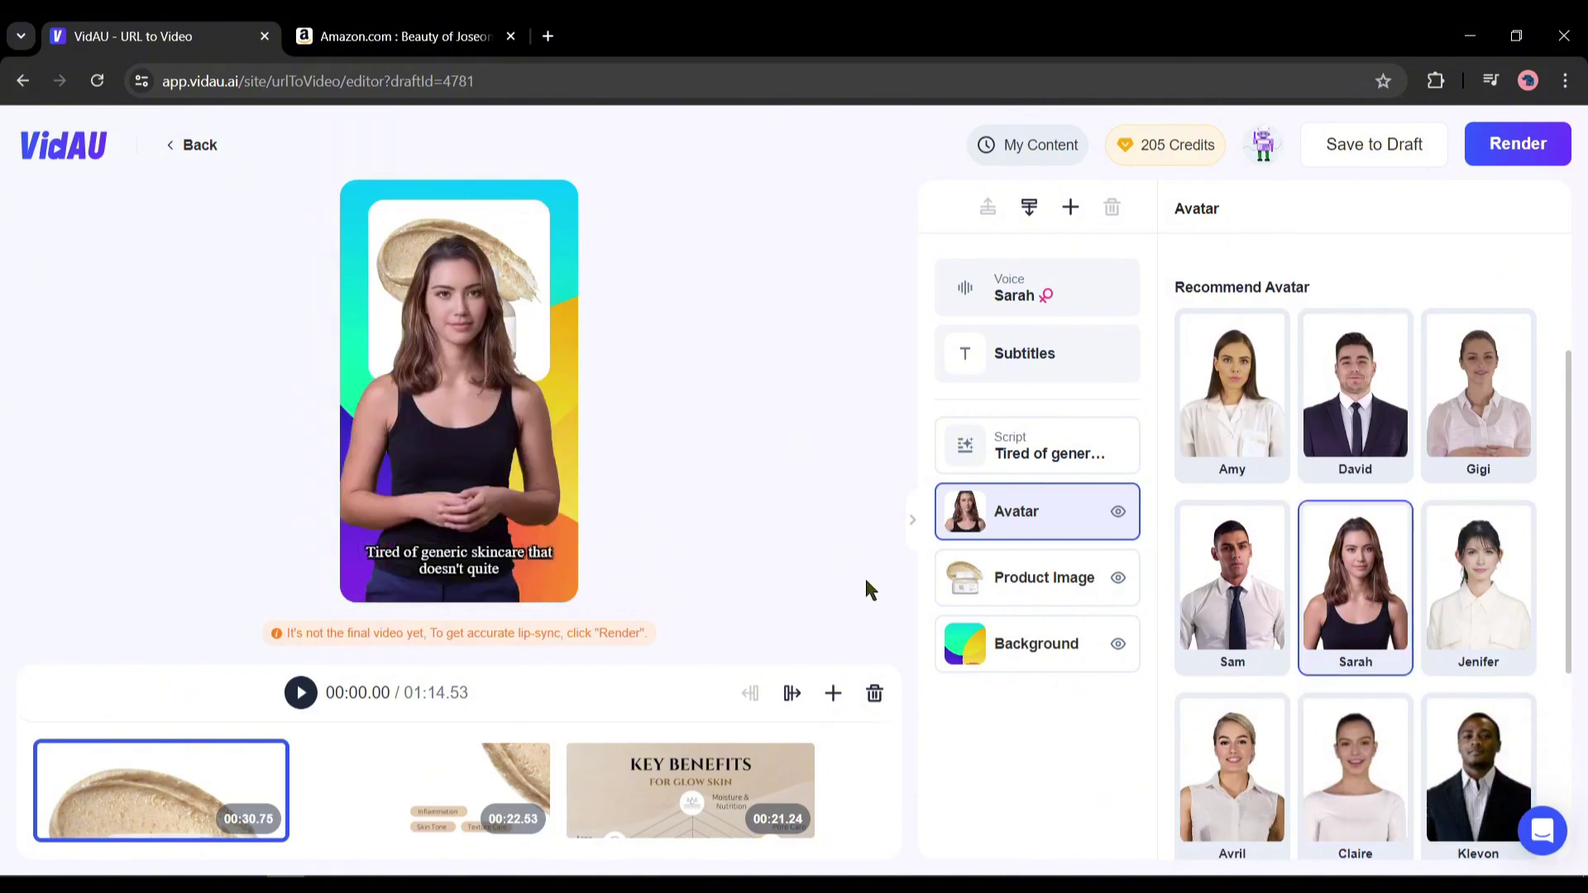
# Apply the Online Library's pink gradient background, then return to the first scene's script text
pyautogui.click(1111, 661)
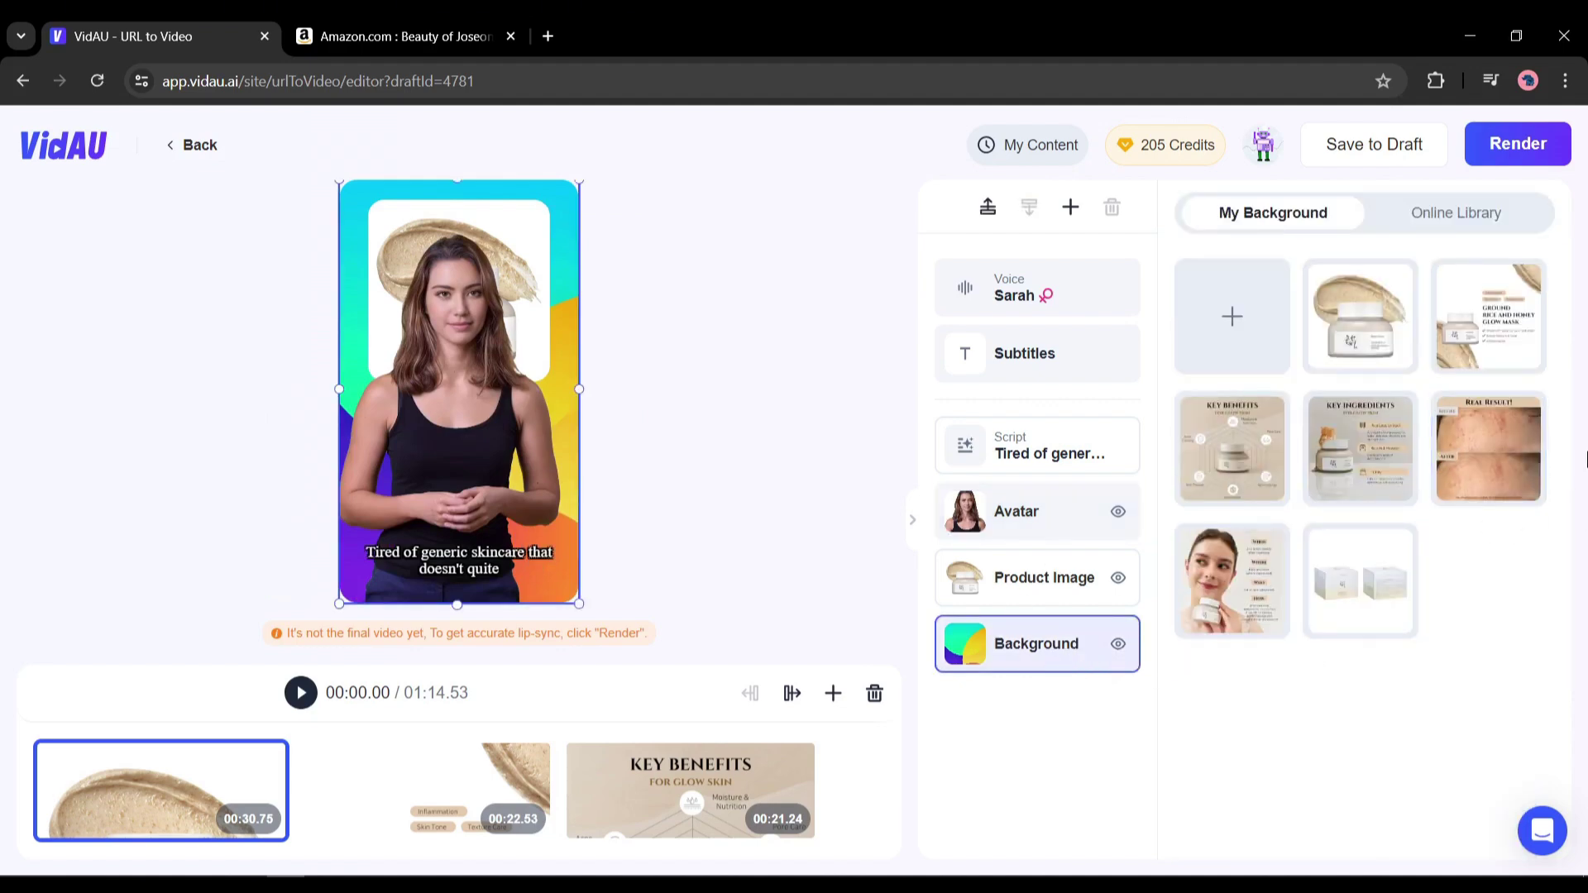
pyautogui.click(1472, 229)
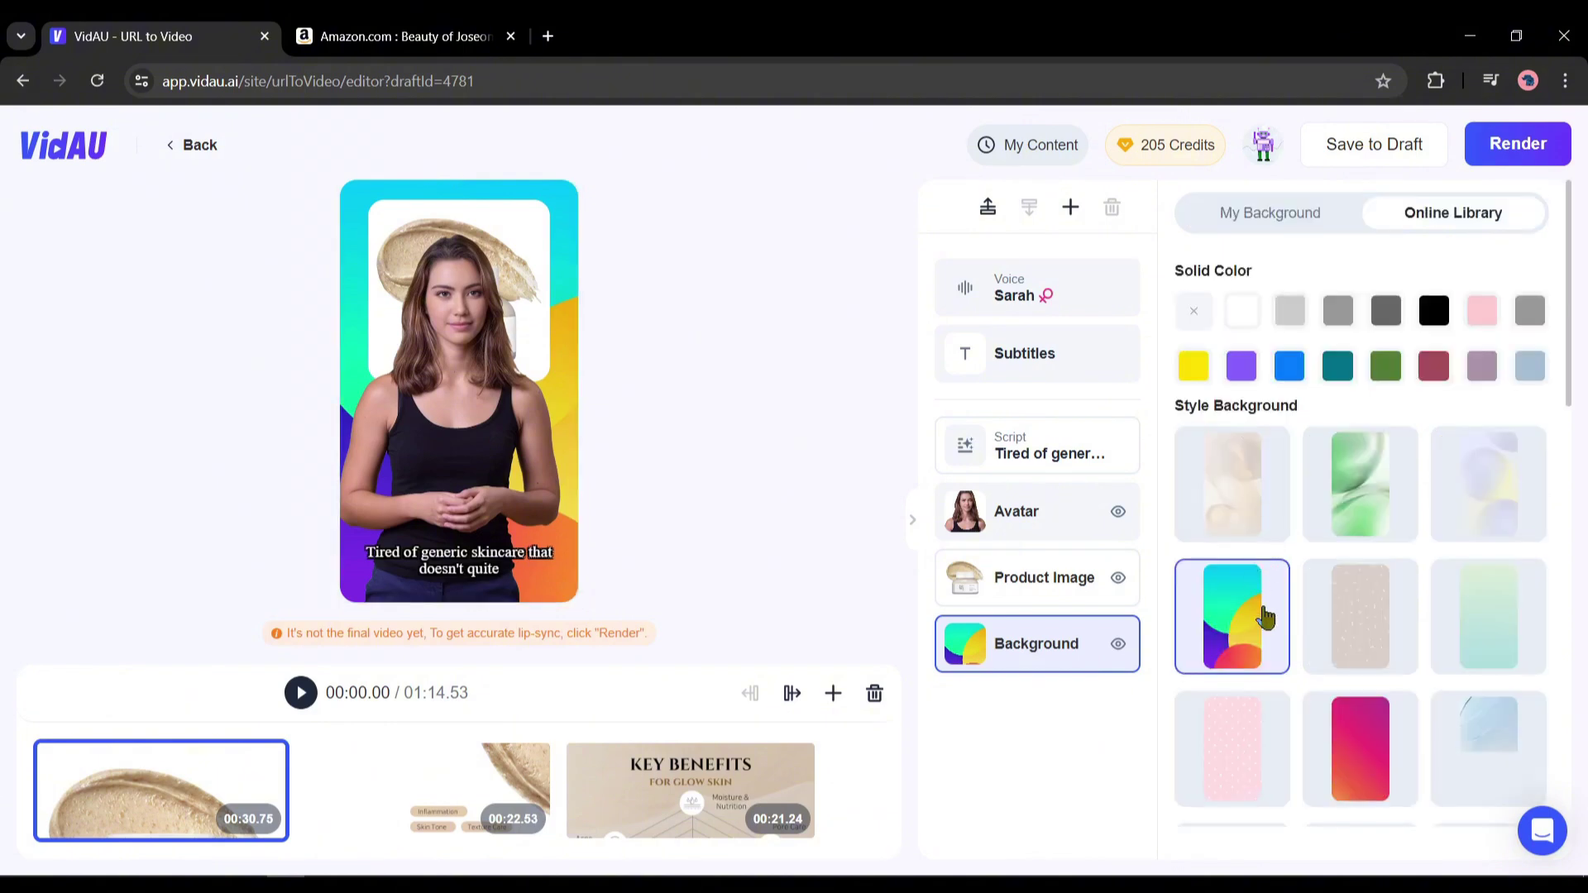
pyautogui.scroll(-5, 1263, 616)
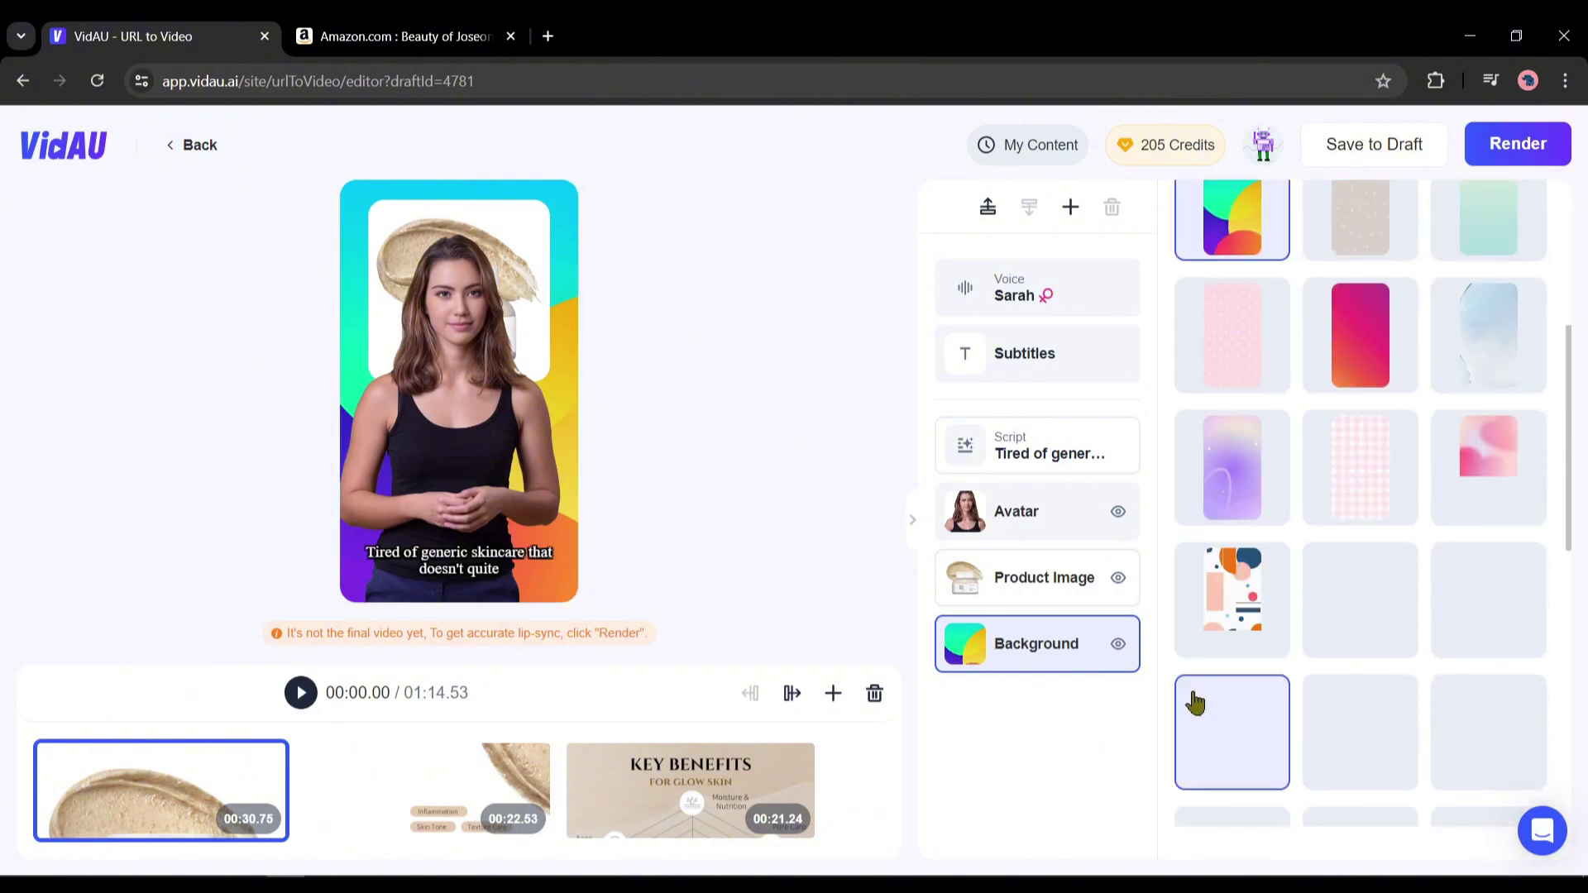
pyautogui.scroll(-2, 1224, 707)
pyautogui.scroll(7, 1269, 709)
pyautogui.scroll(-3, 1549, 649)
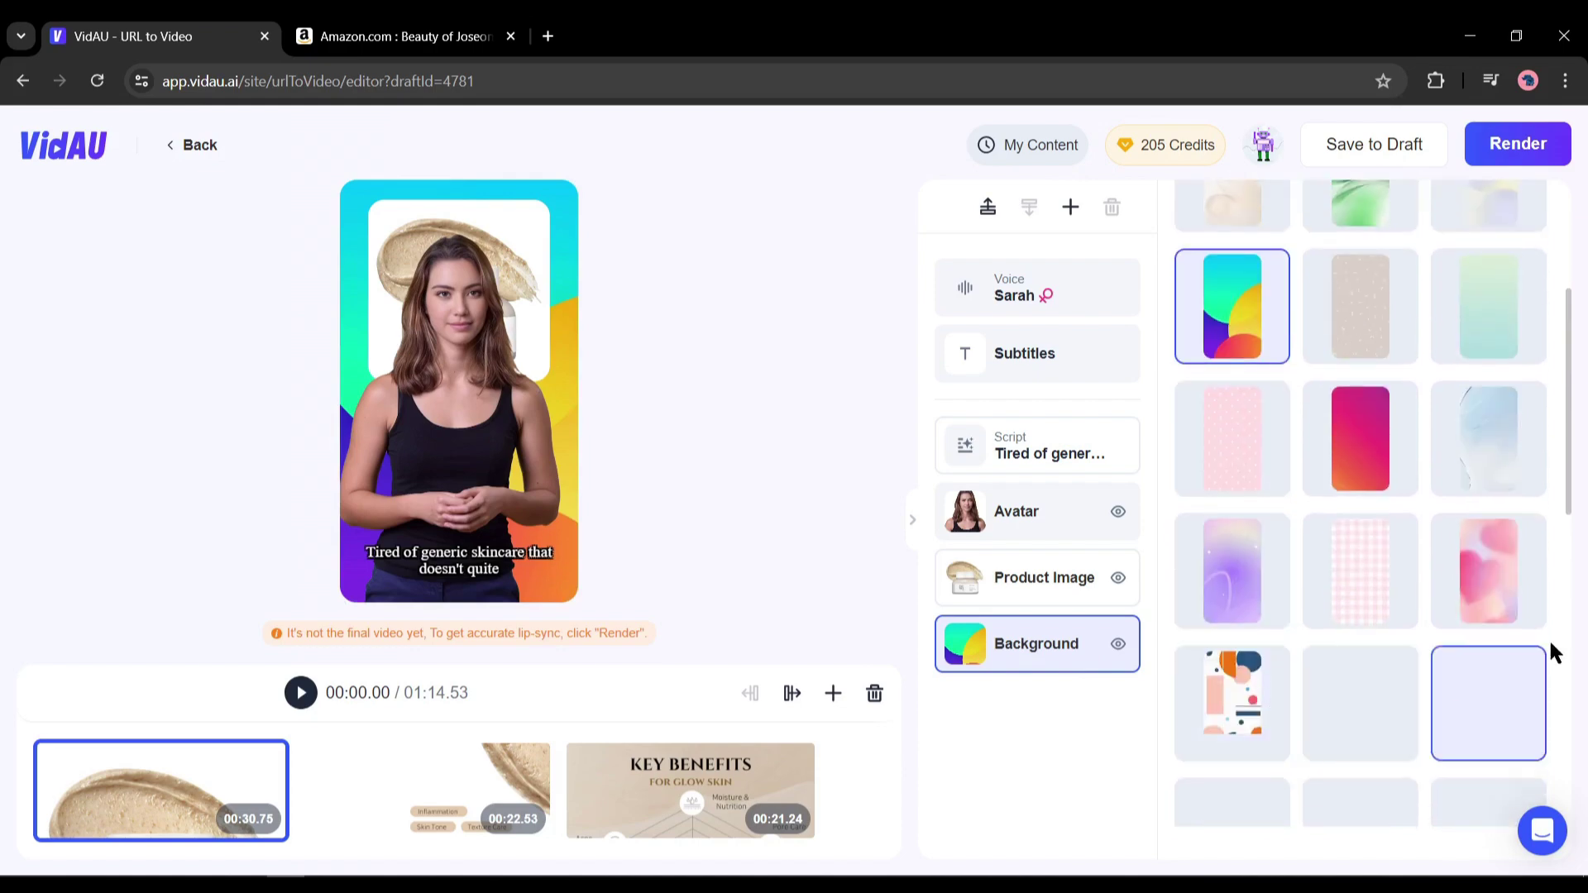
pyautogui.click(1476, 592)
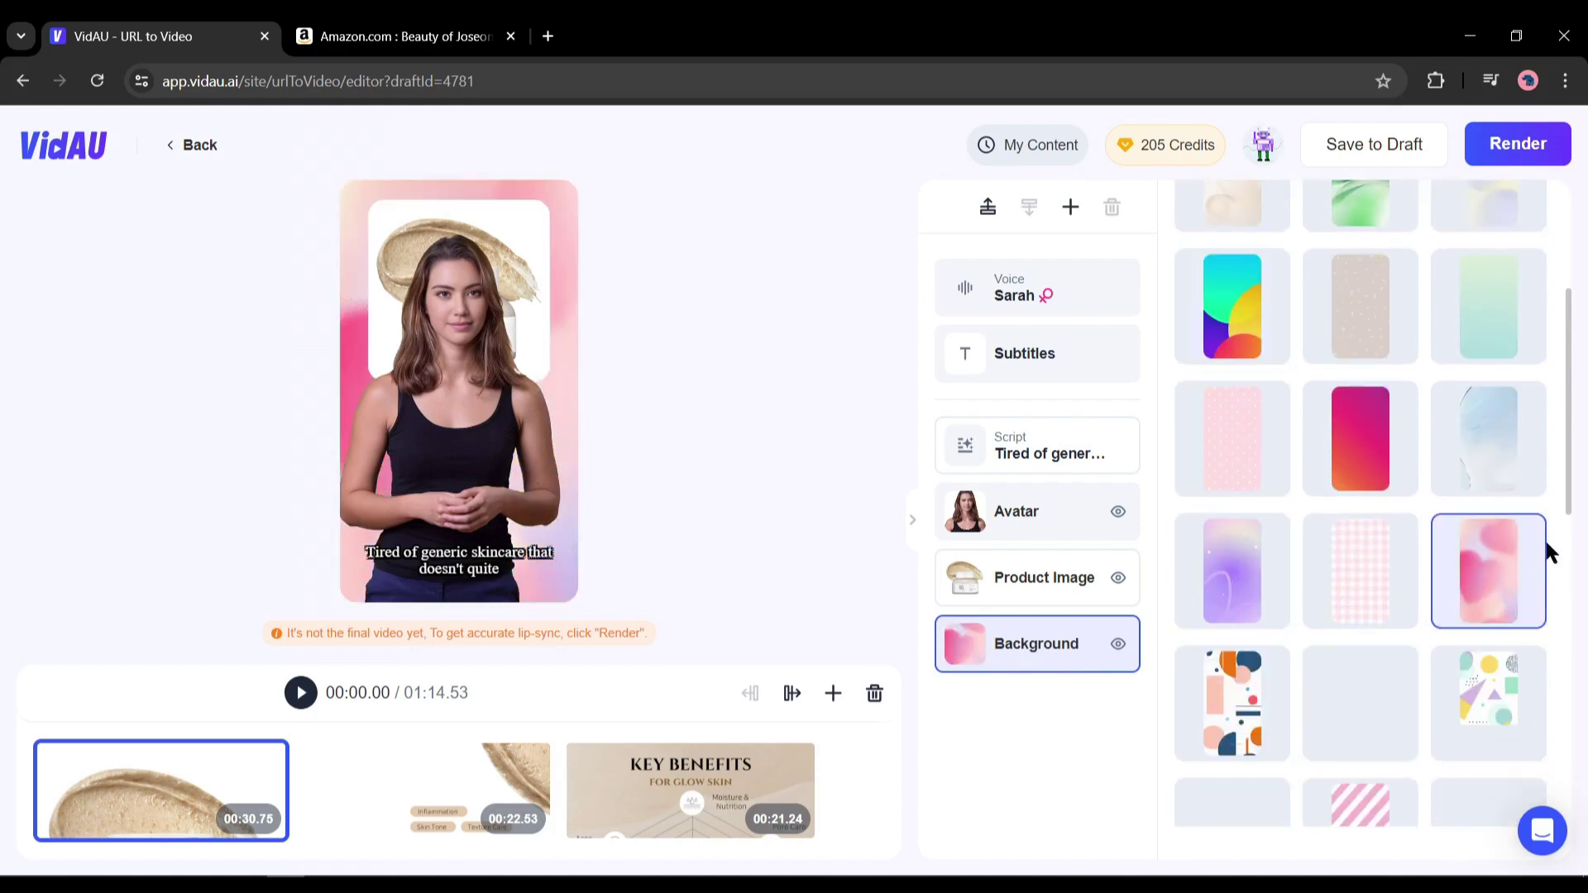
pyautogui.click(1050, 578)
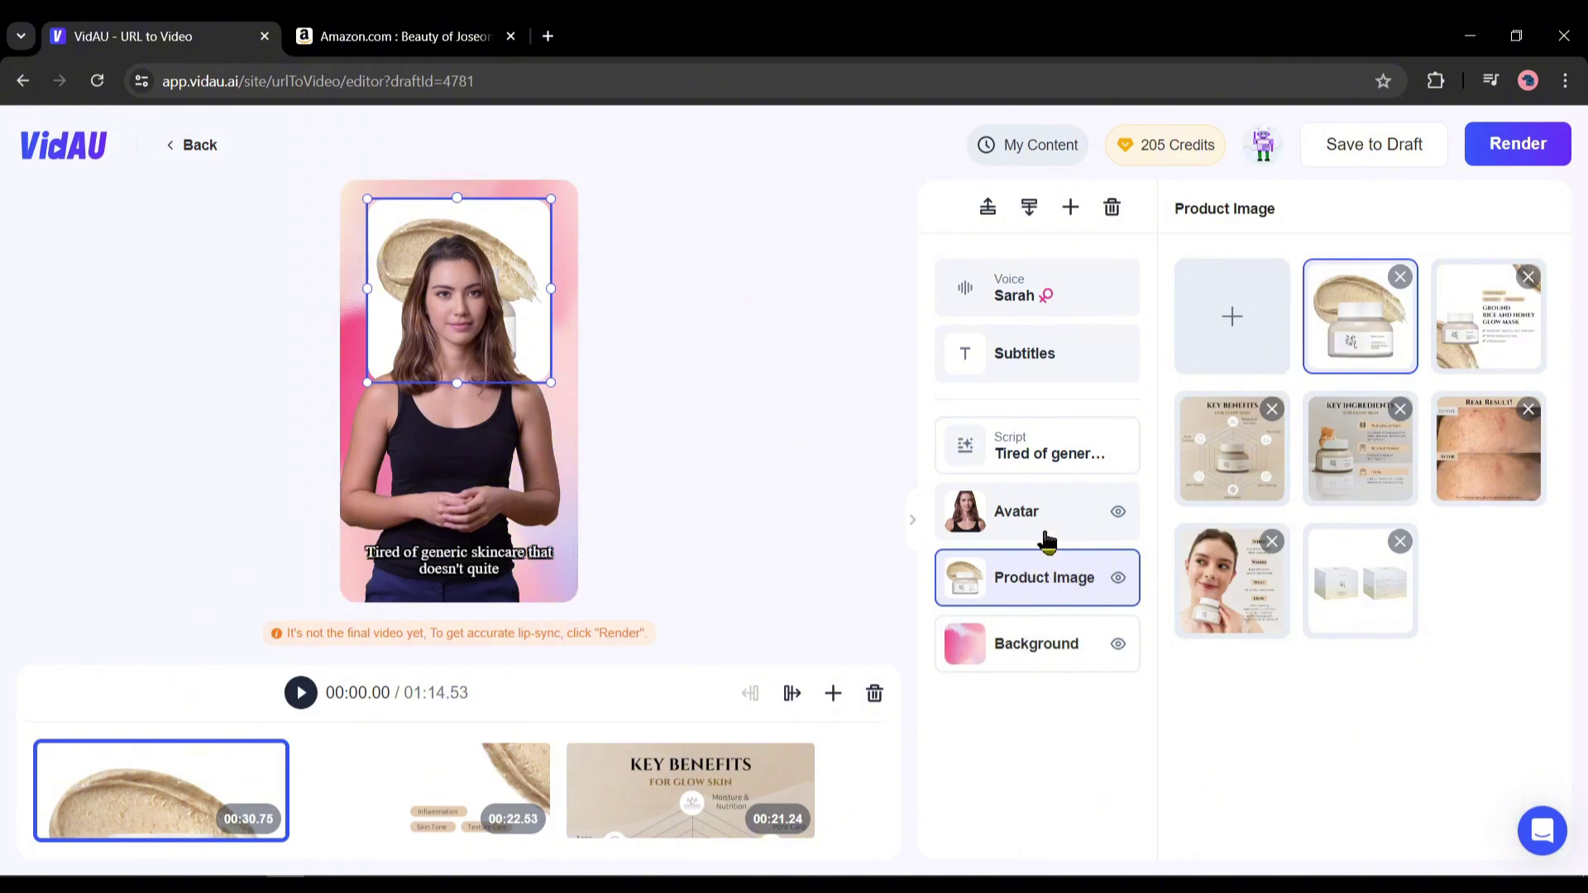
pyautogui.click(1061, 463)
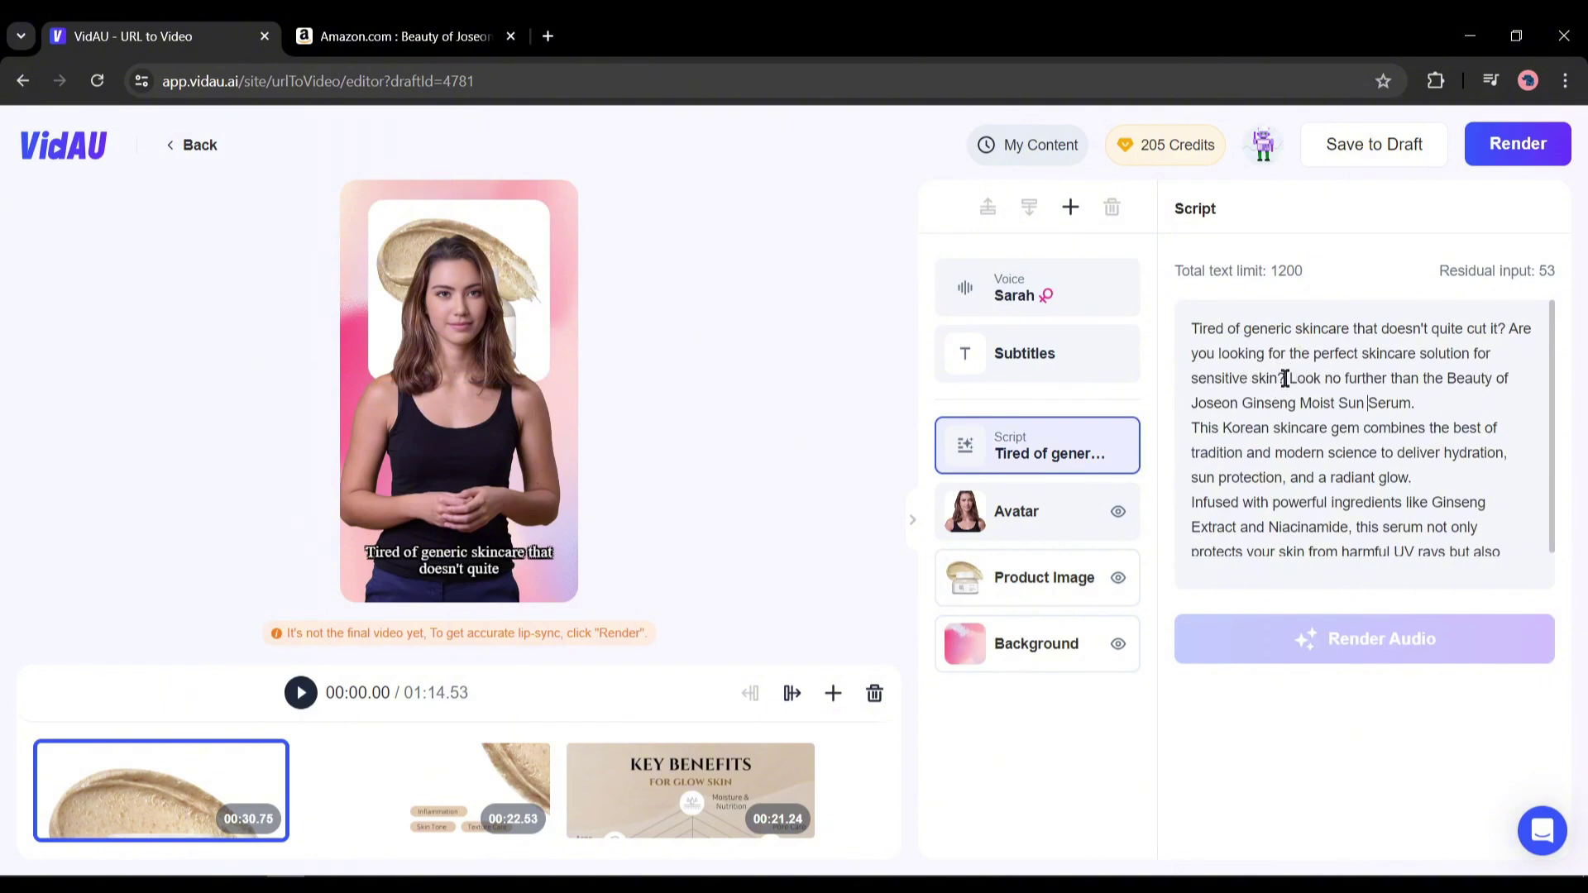
# Delete the script after the two opening questions and re-render its voiceover to 00:06.53
pyautogui.moveTo(1288, 375); pyautogui.dragTo(1531, 535)
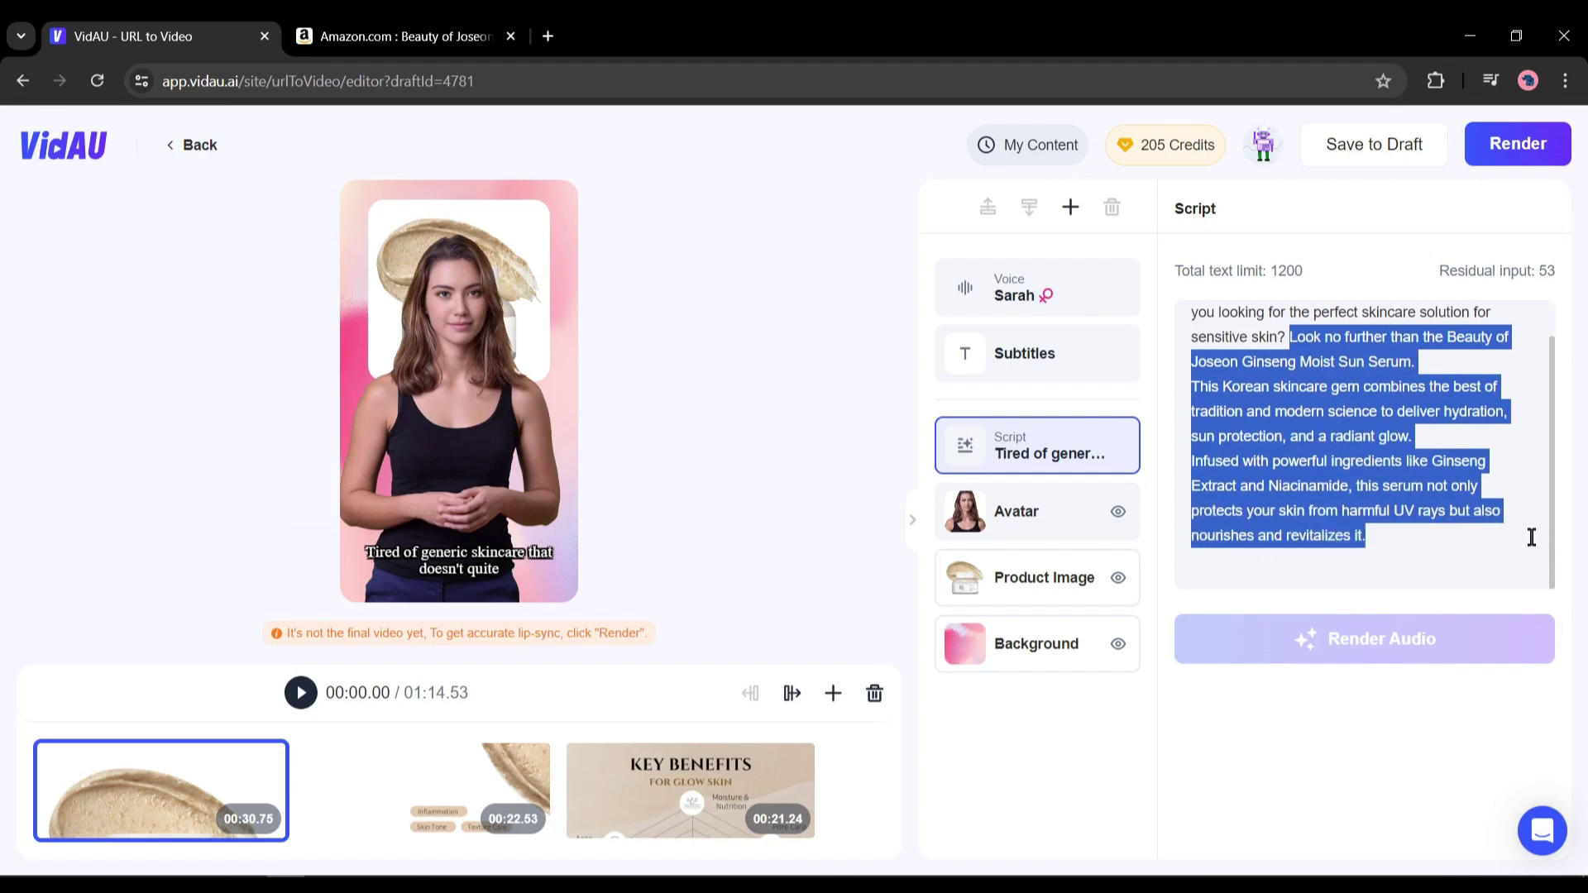
pyautogui.press('BackSpace')
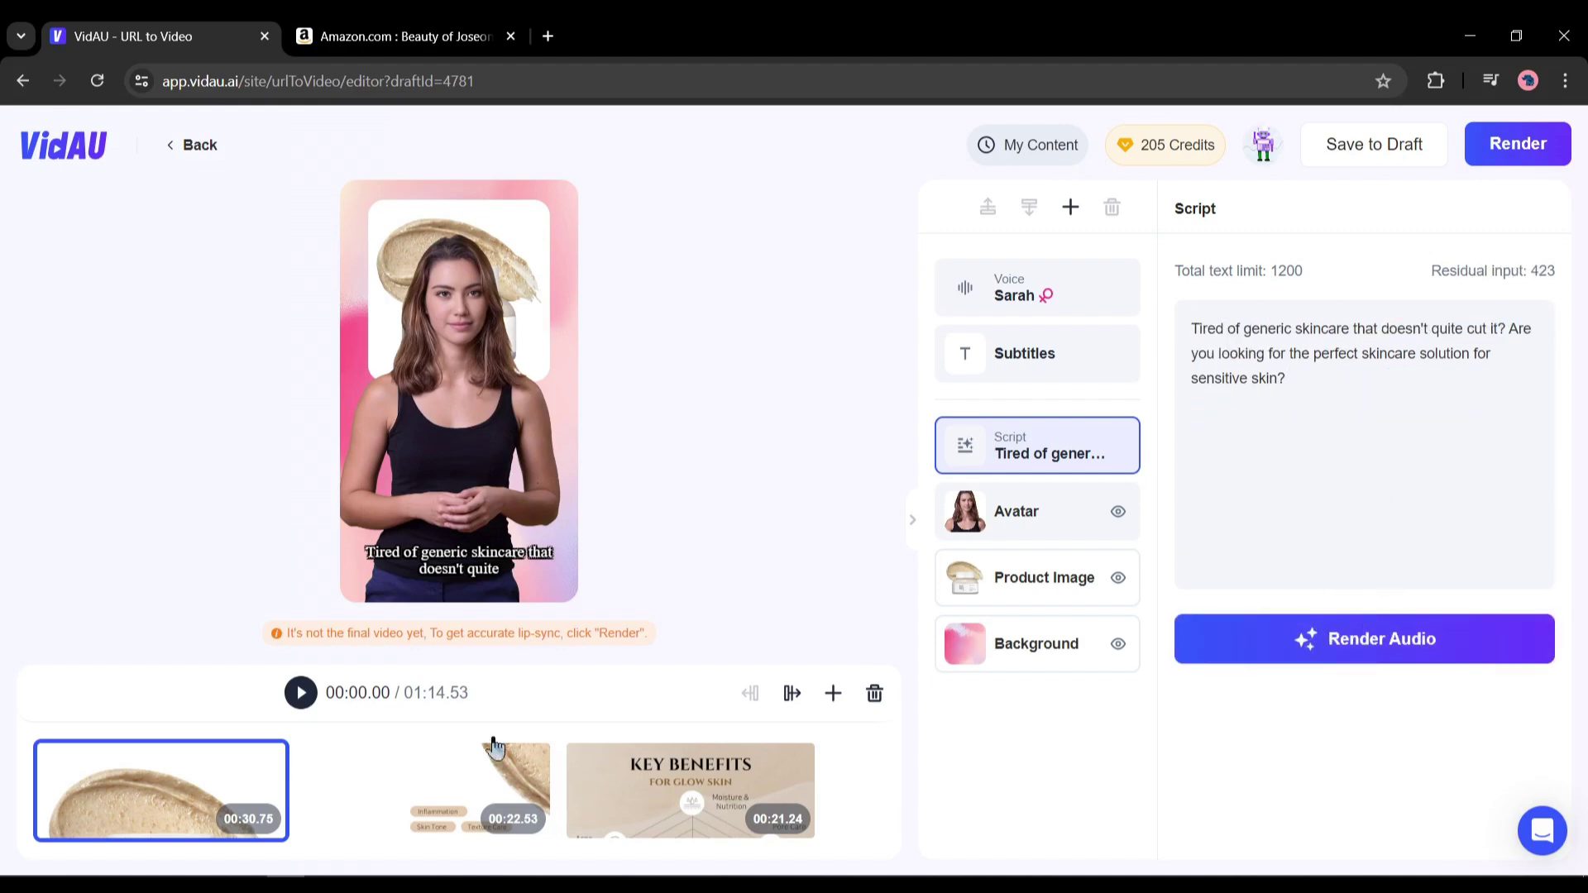
pyautogui.click(833, 693)
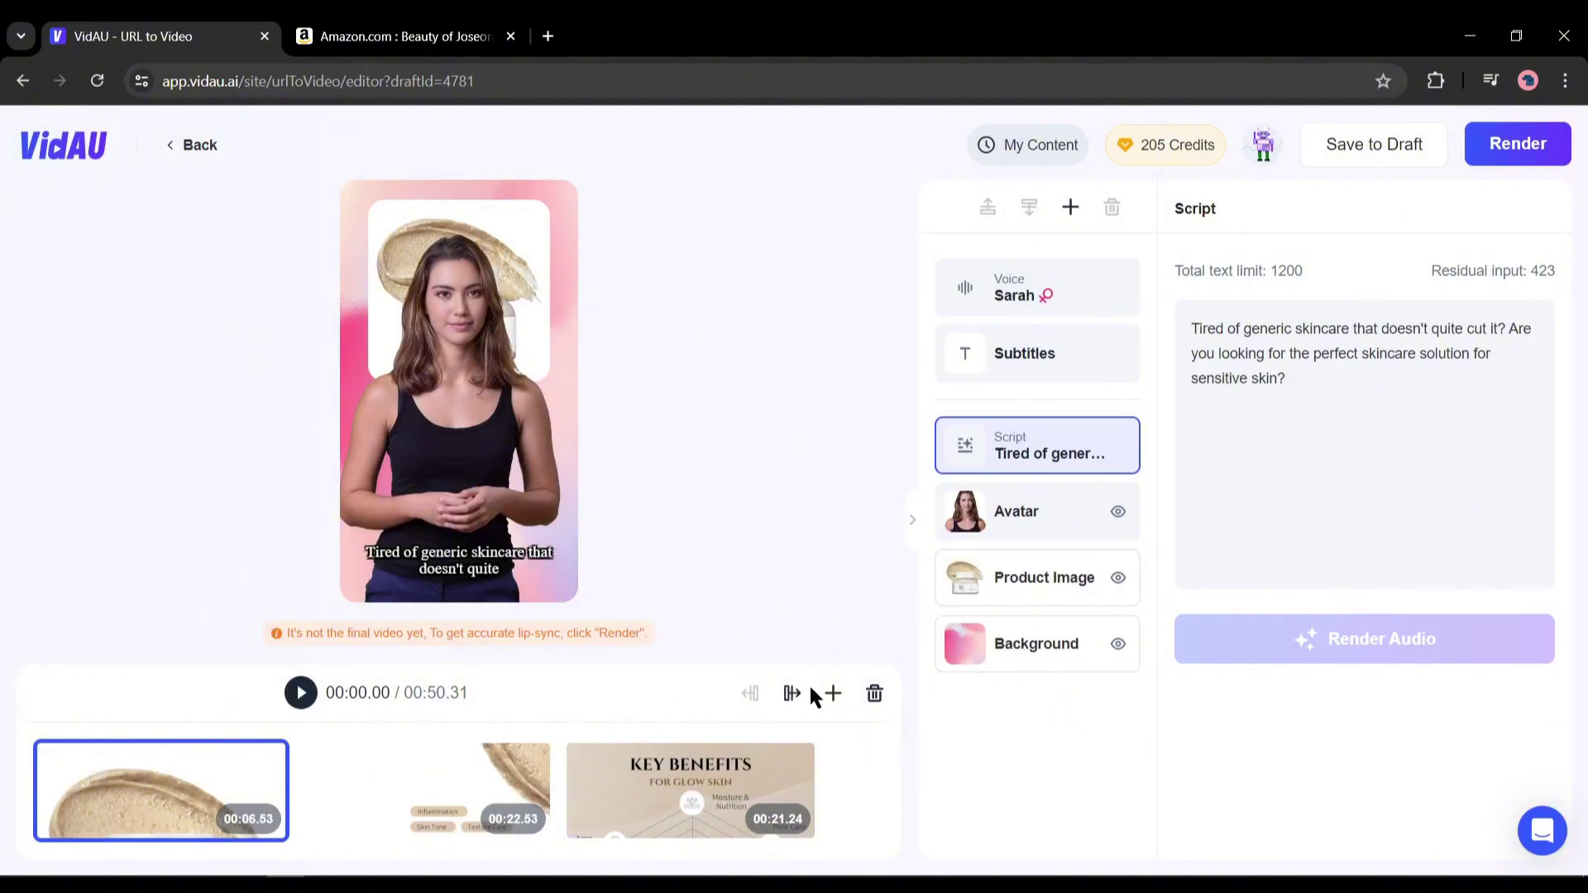
pyautogui.click(834, 695)
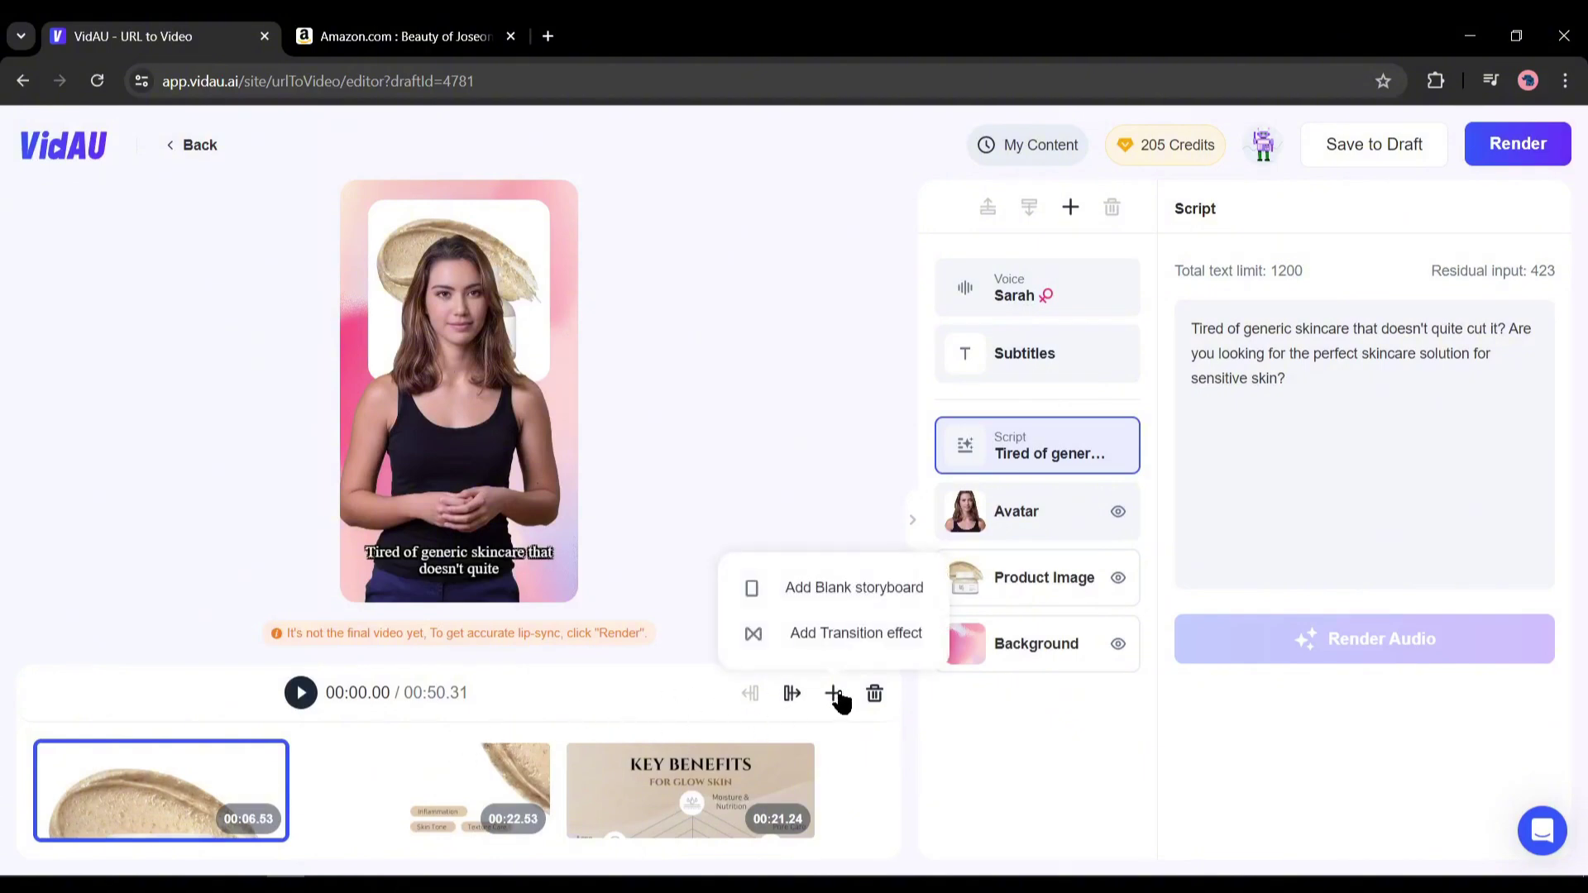
# Insert a blank second storyboard with the 'Look no further' script, showing the avatar and background
pyautogui.click(840, 590)
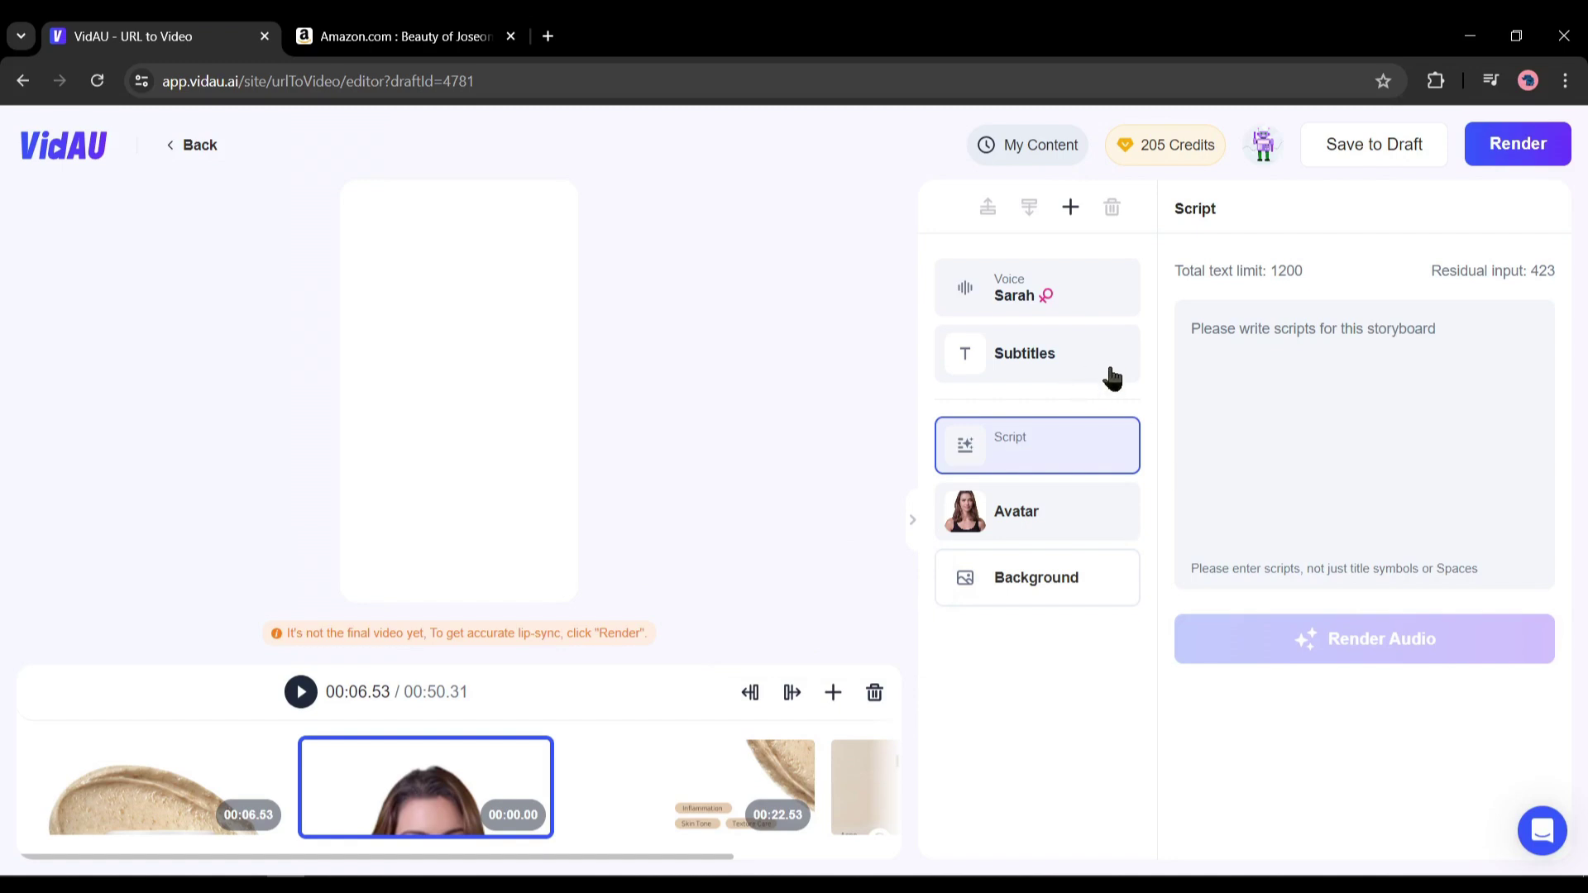
pyautogui.write('Look no further than the Beauty of Joseon Ginseng Moist Sun Serum.This Korean skincare gem combines the best of tradition and modern science to deliver hydration, sun protection, and a radiant glow.Infused with powerful ingredients like Ginseng Extract and Niacinamide, this serum not only protects your skin from harmful UV rays but also nourishes and revitalizes it.')
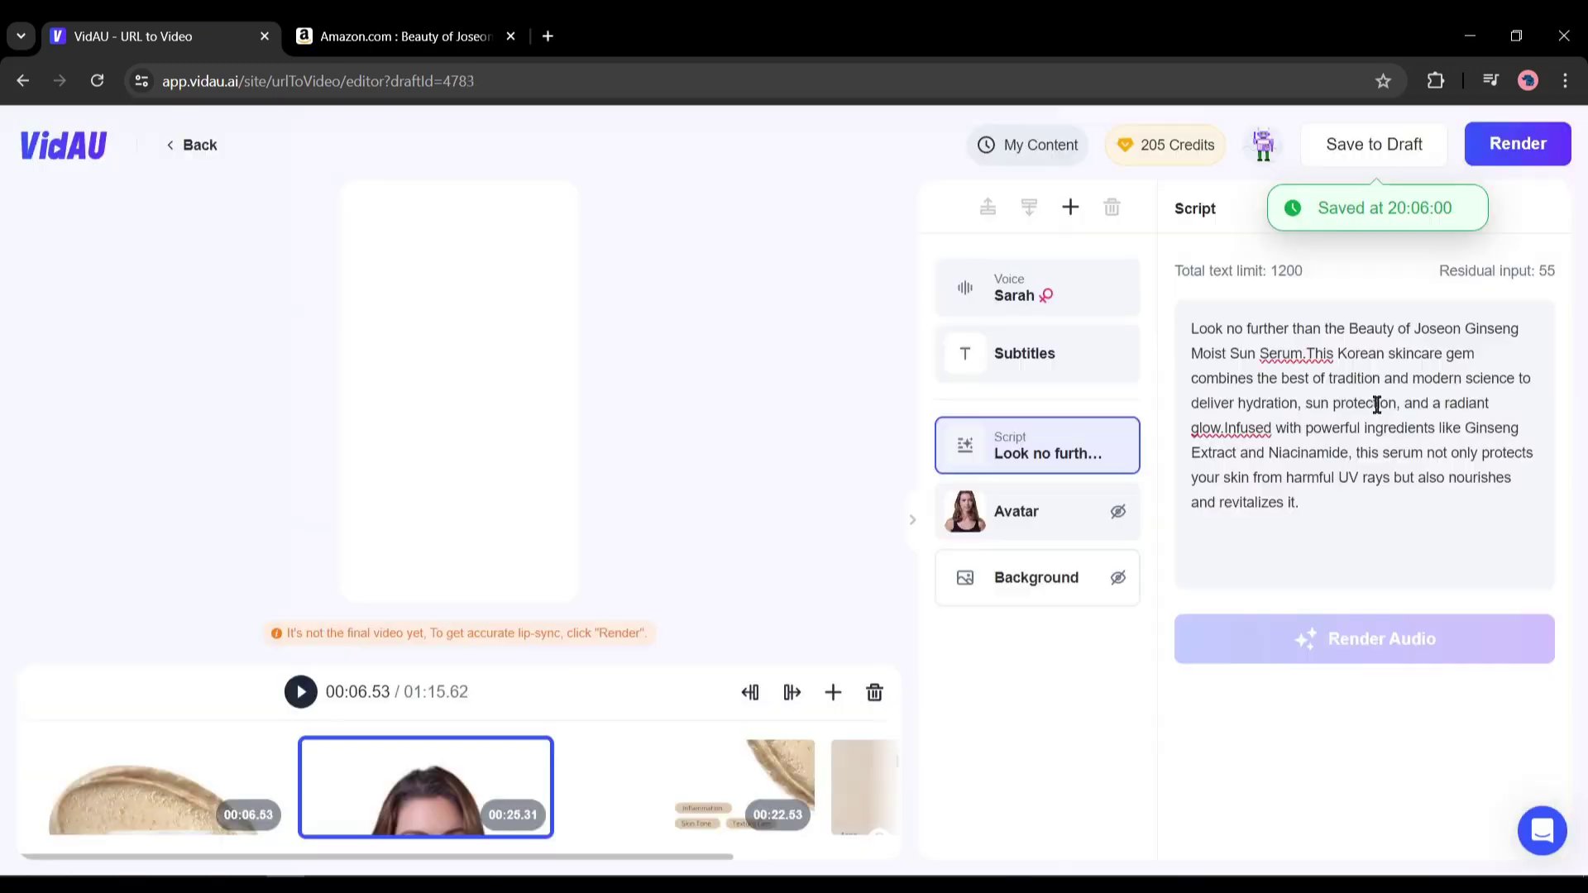
pyautogui.click(959, 521)
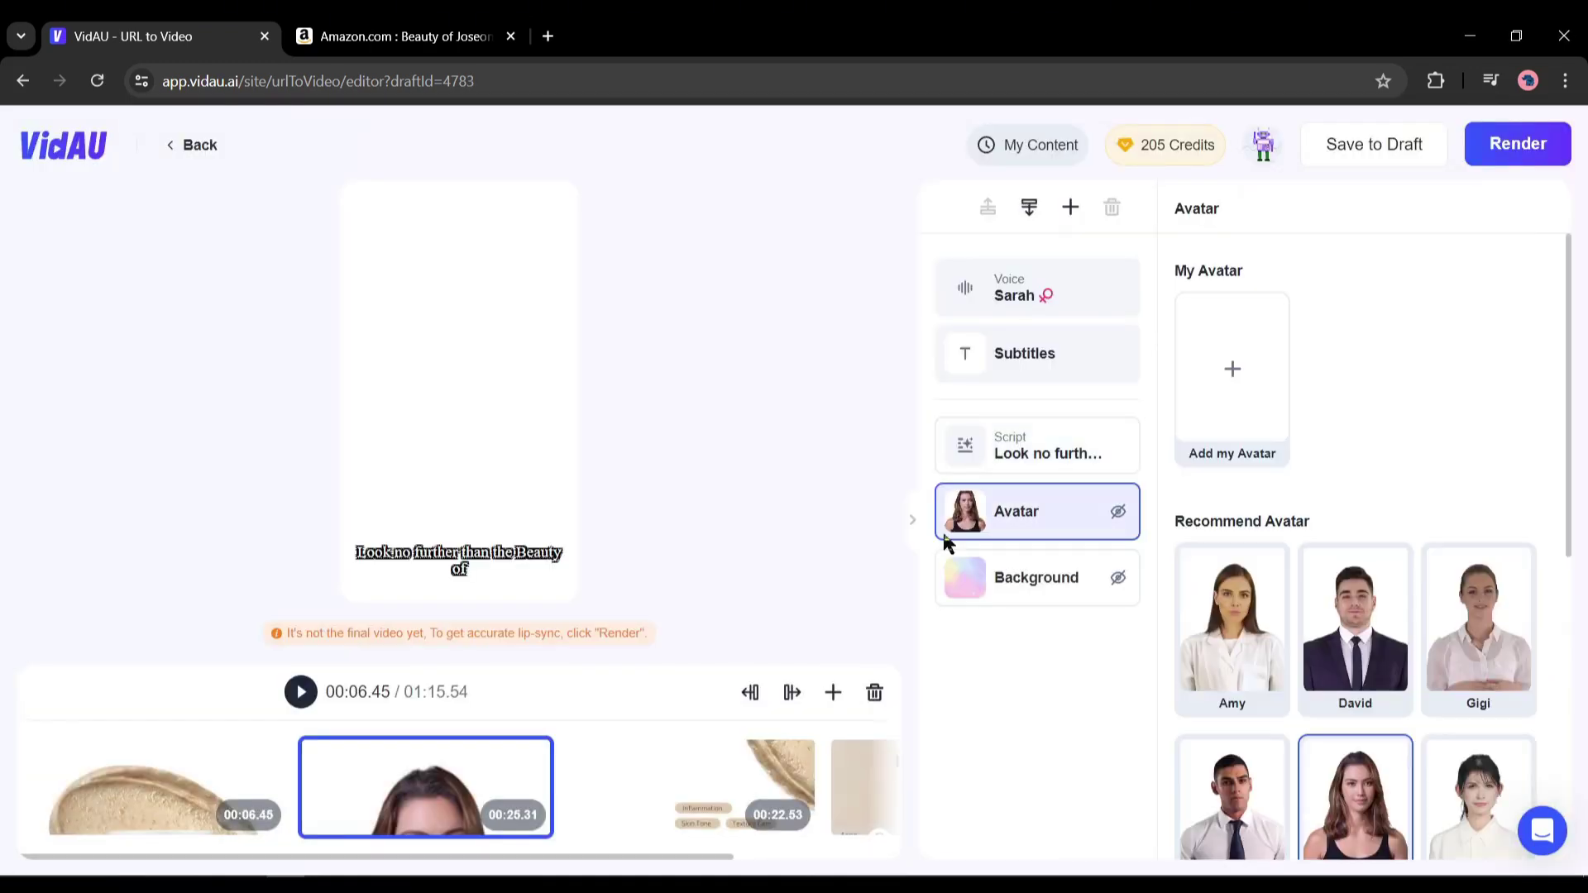
pyautogui.click(1118, 512)
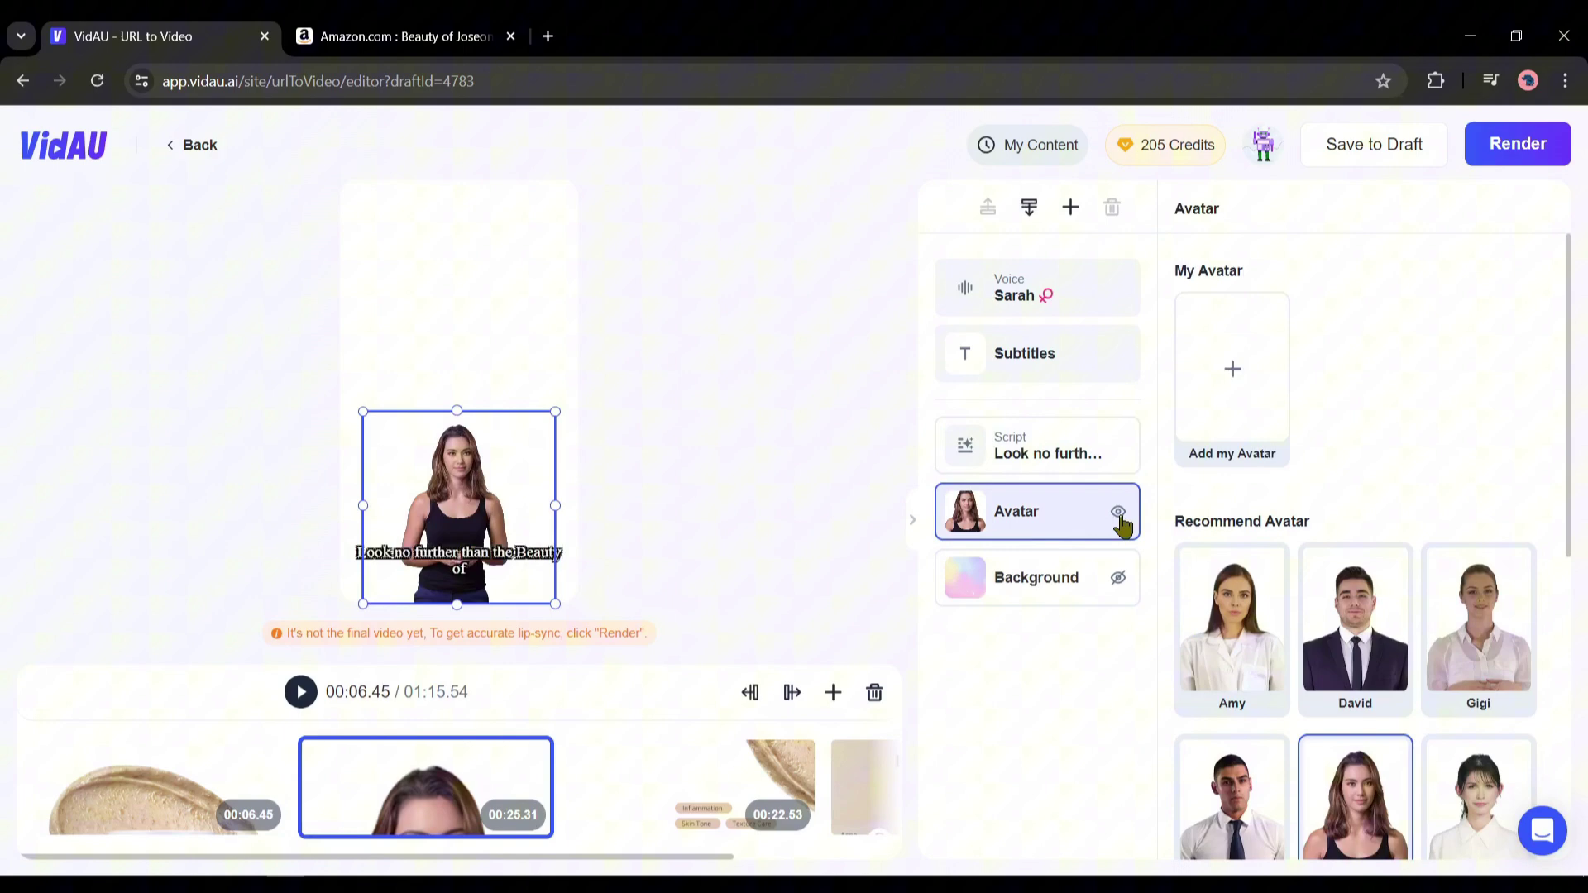
pyautogui.click(1118, 577)
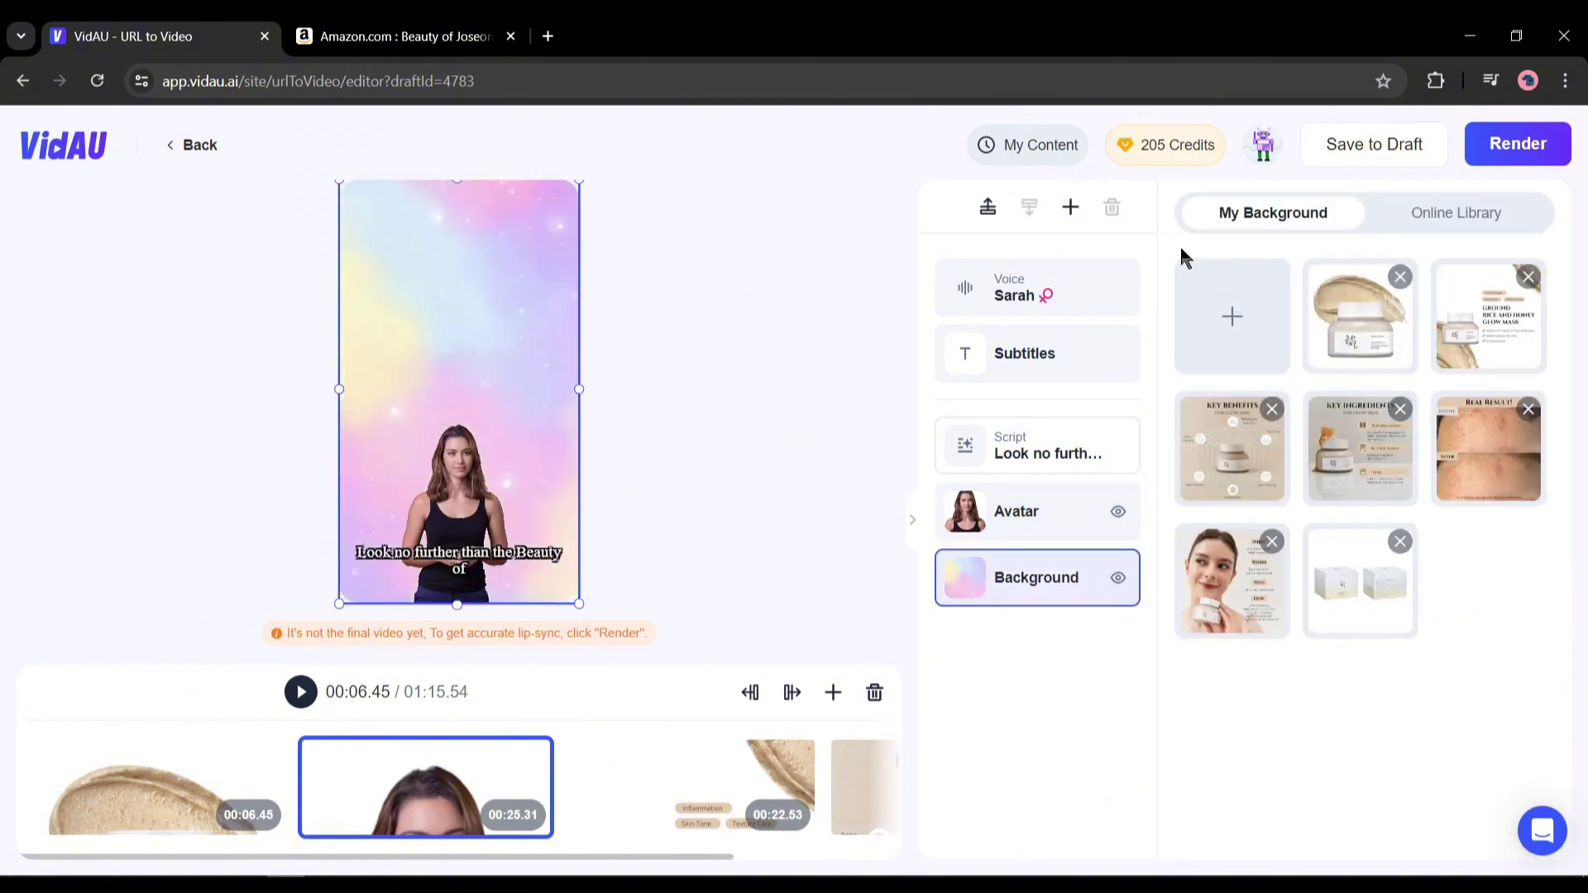
pyautogui.click(1070, 208)
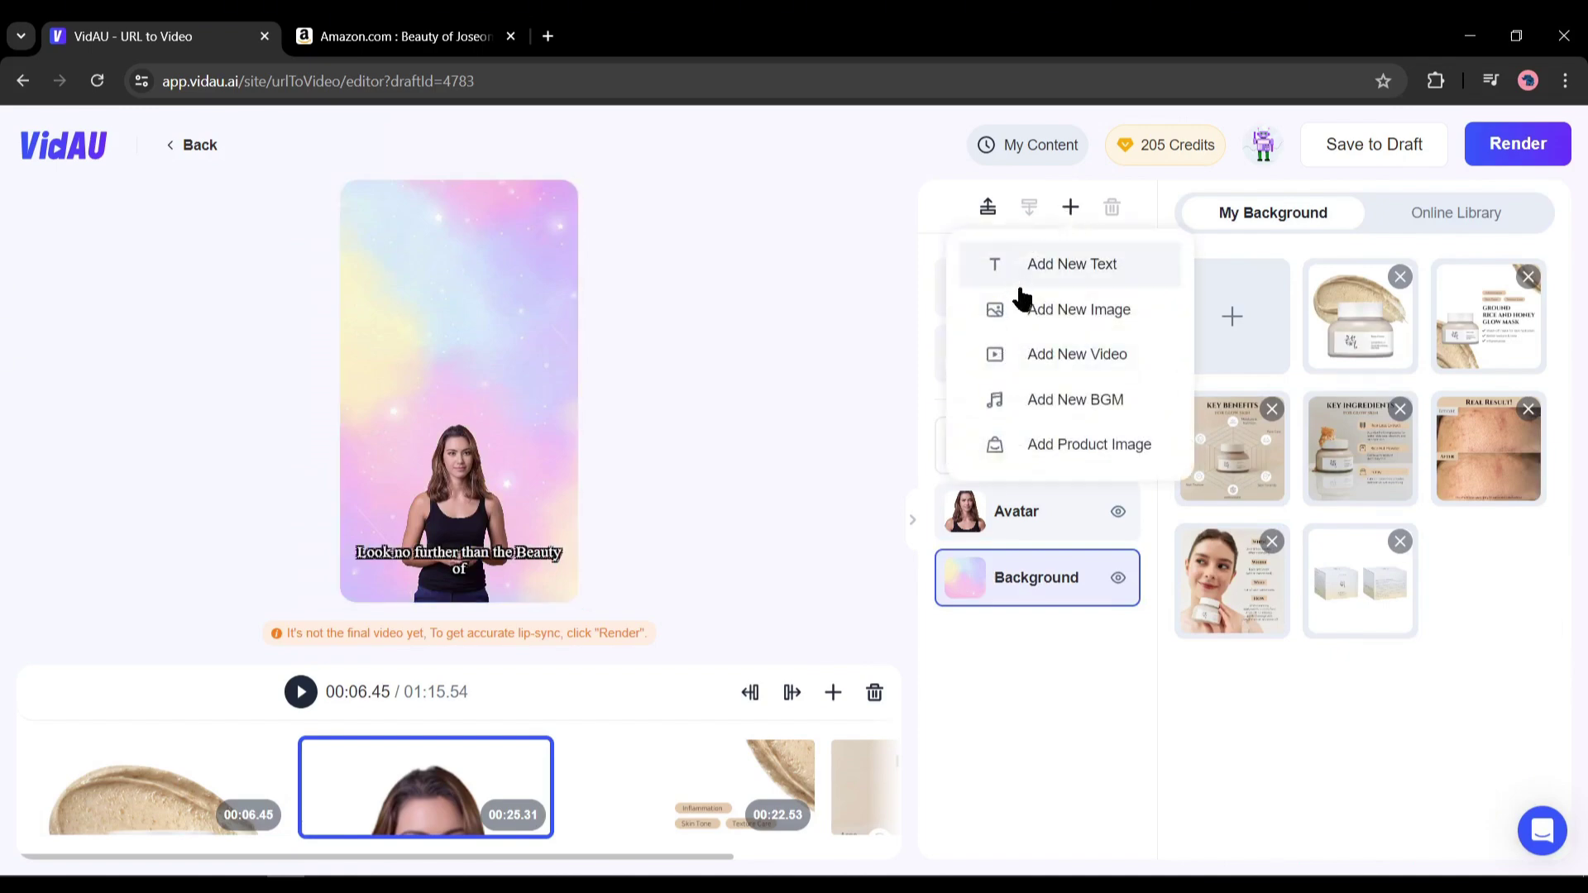
# Place the jar product image above the avatar in the second storyboard
pyautogui.click(1075, 318)
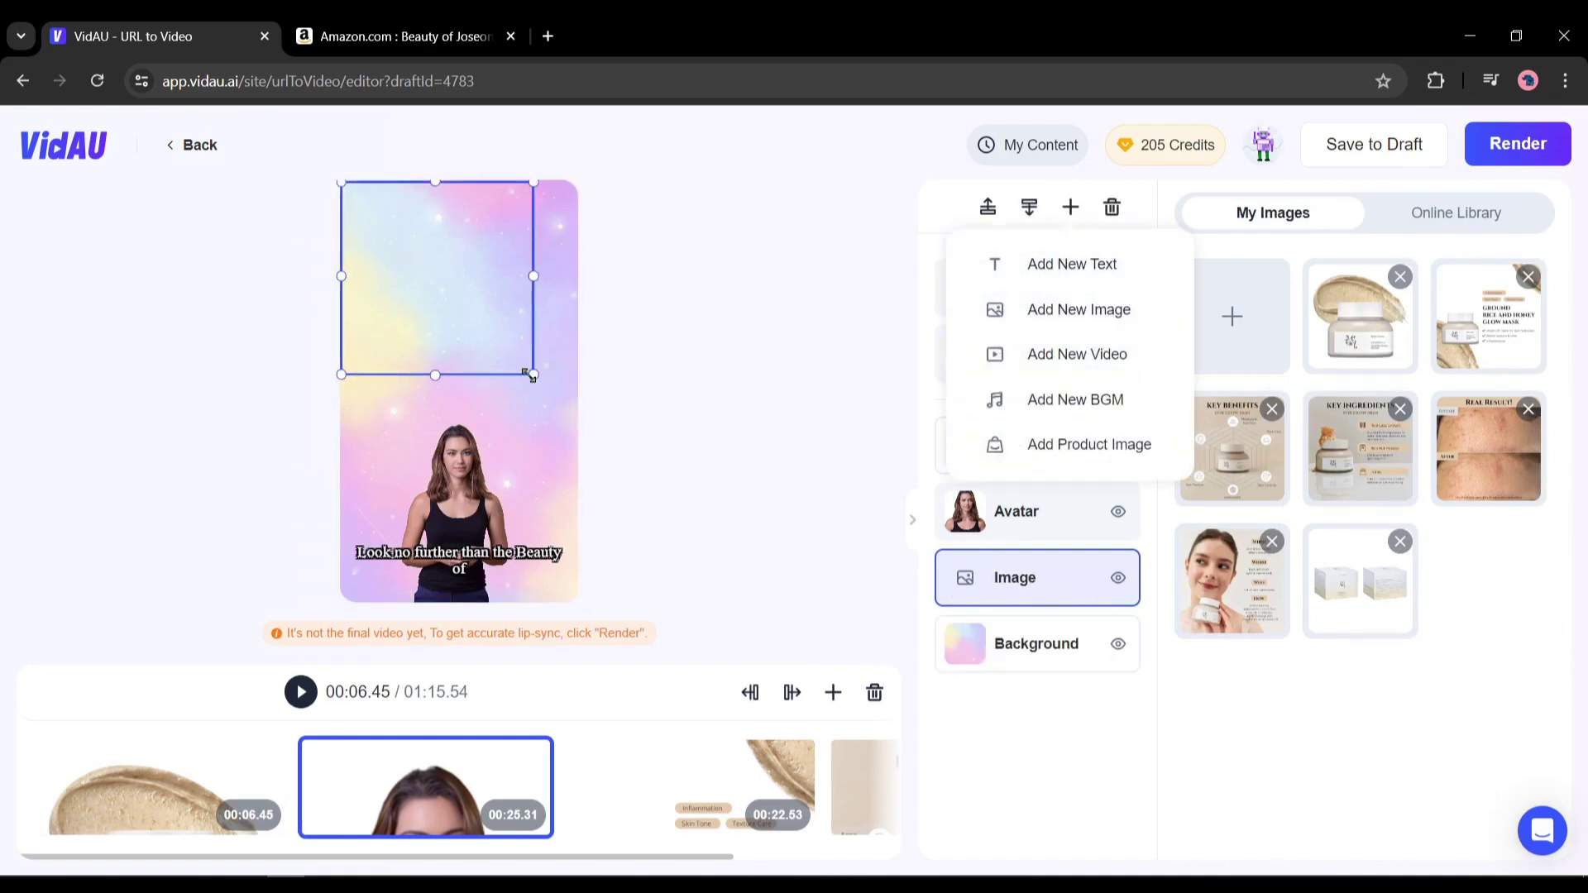
pyautogui.click(1366, 341)
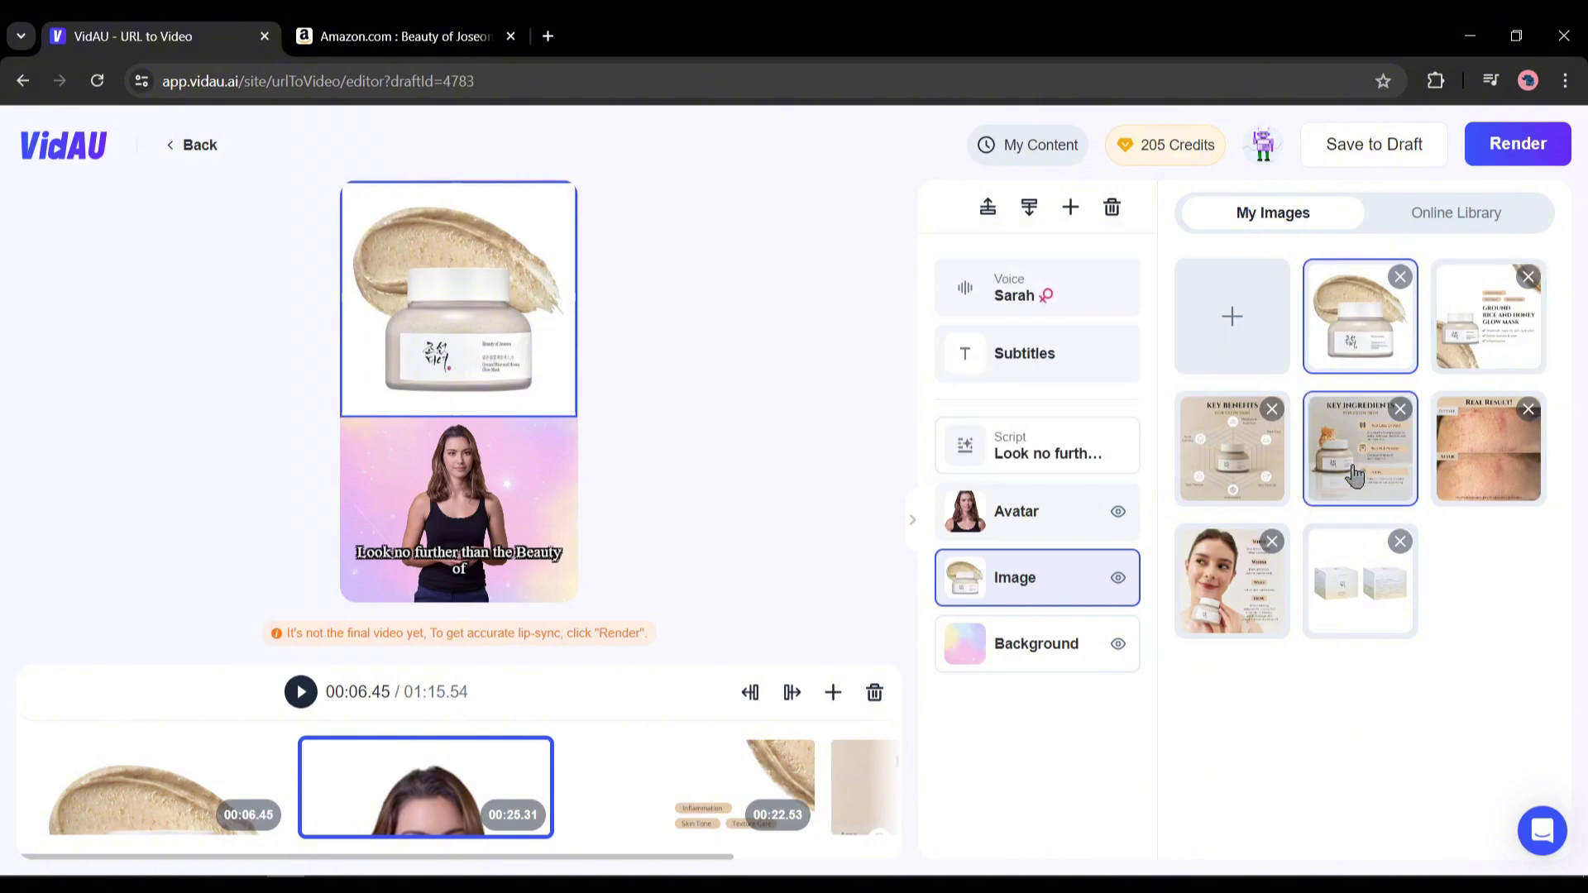
pyautogui.click(1047, 453)
# Delete the script after 'radiant glow.' and re-render the shortened 00:12.54 voiceover
pyautogui.click(1223, 422)
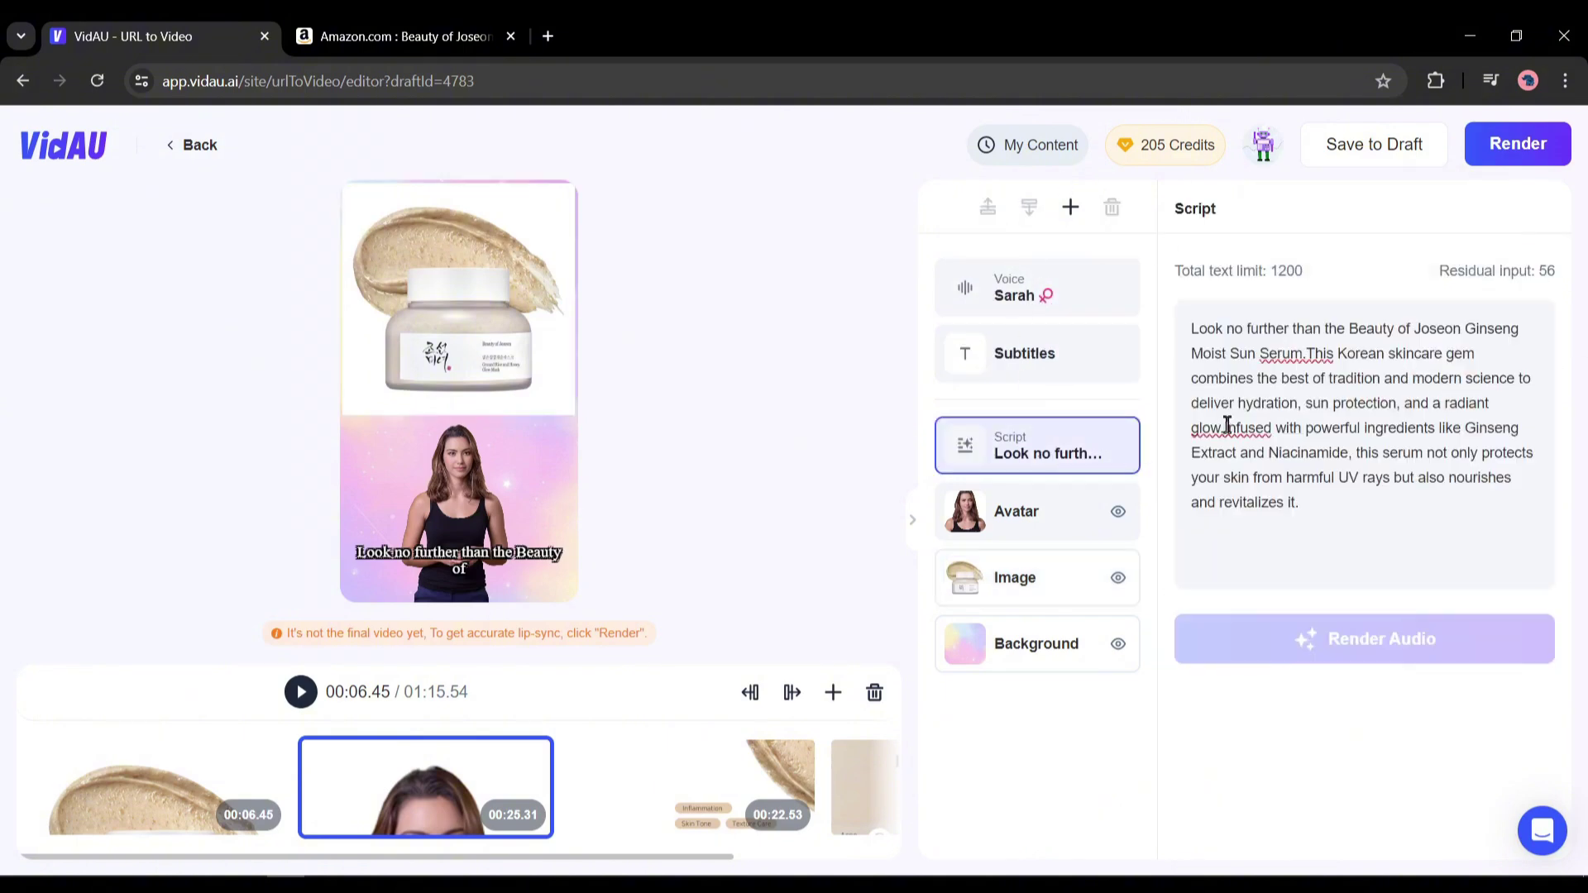
pyautogui.moveTo(1223, 422); pyautogui.dragTo(1308, 497)
pyautogui.press('BackSpace')
pyautogui.click(1371, 646)
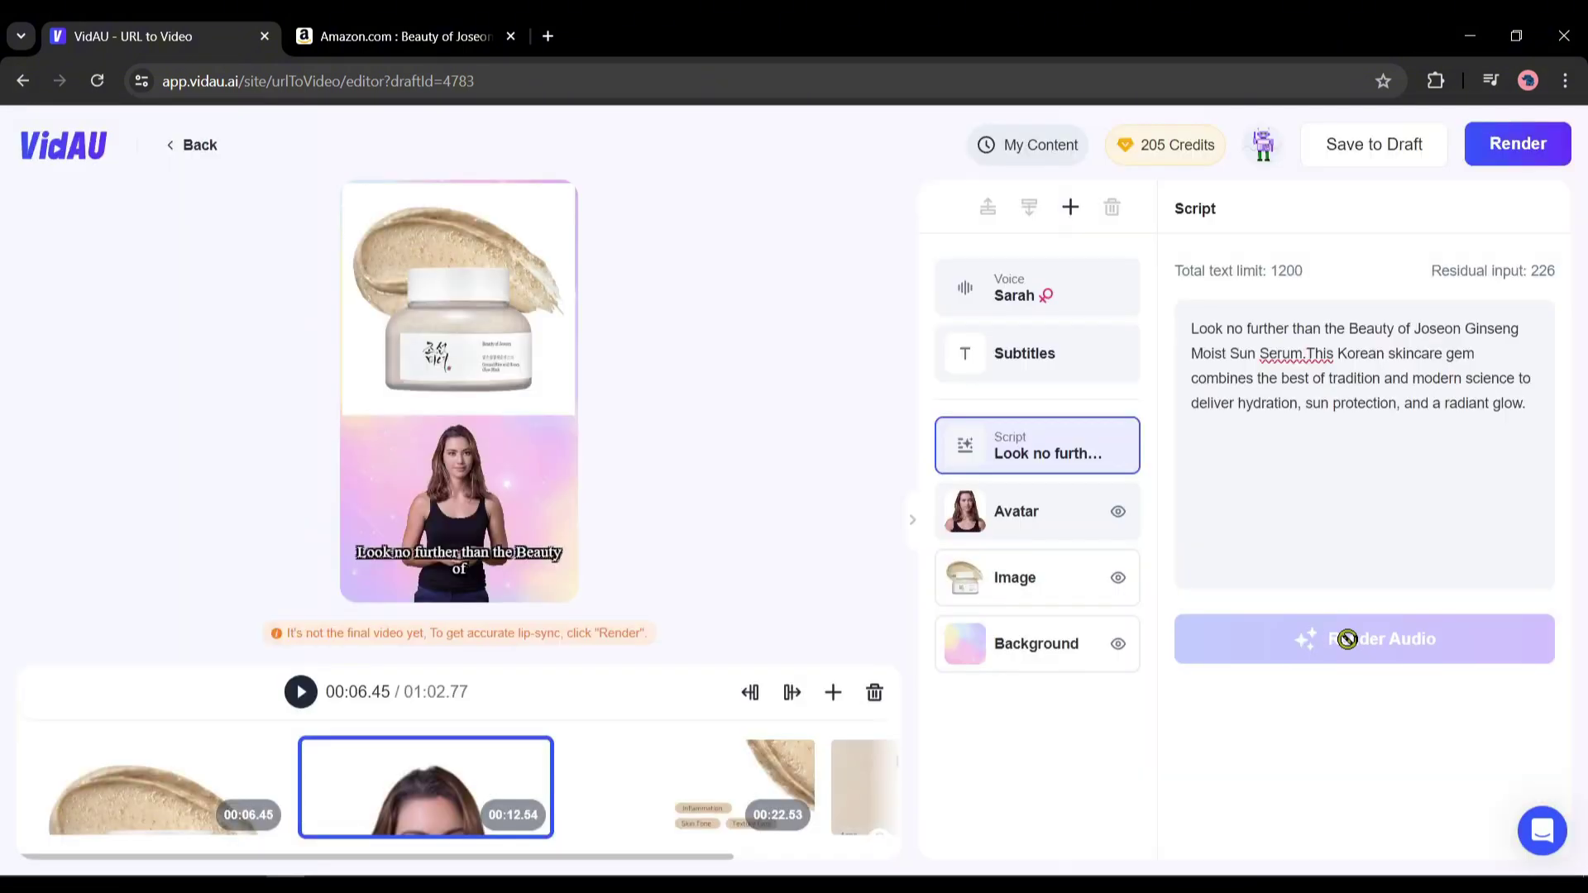
pyautogui.click(831, 695)
# Add a third storyboard with the 'Infused with powerful ingredients' script and render its voiceover
pyautogui.click(865, 584)
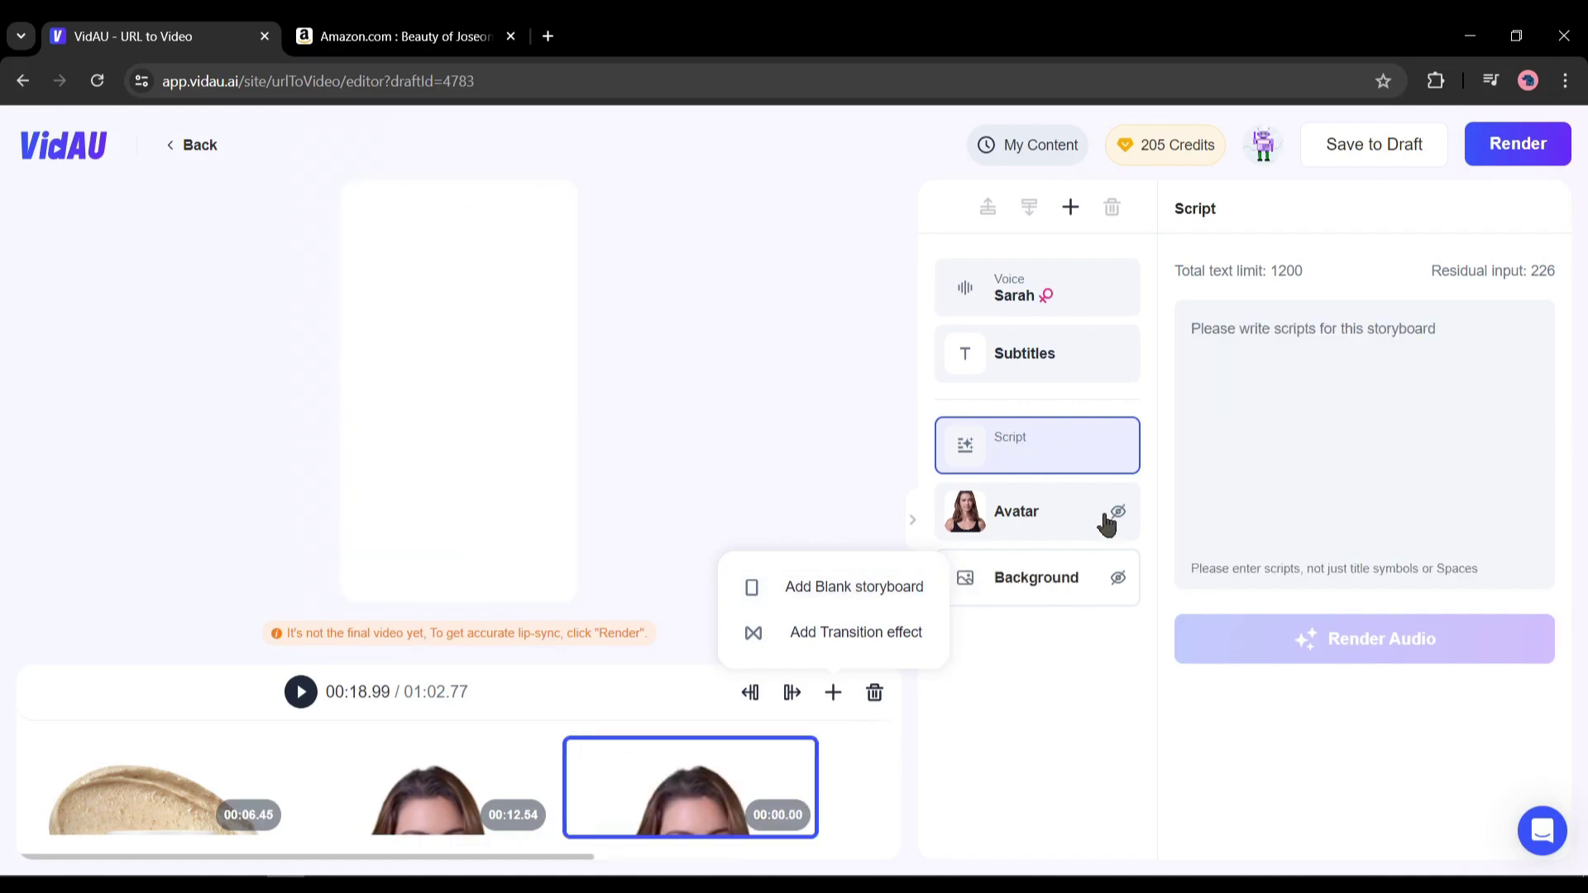
pyautogui.click(1305, 411)
pyautogui.write('Infused with powerful ingredients like Ginseng Extract and Niacinamide, this serum not only protects your skin from harmful UV rays but also nourishes and revitalizes it.')
pyautogui.click(1240, 639)
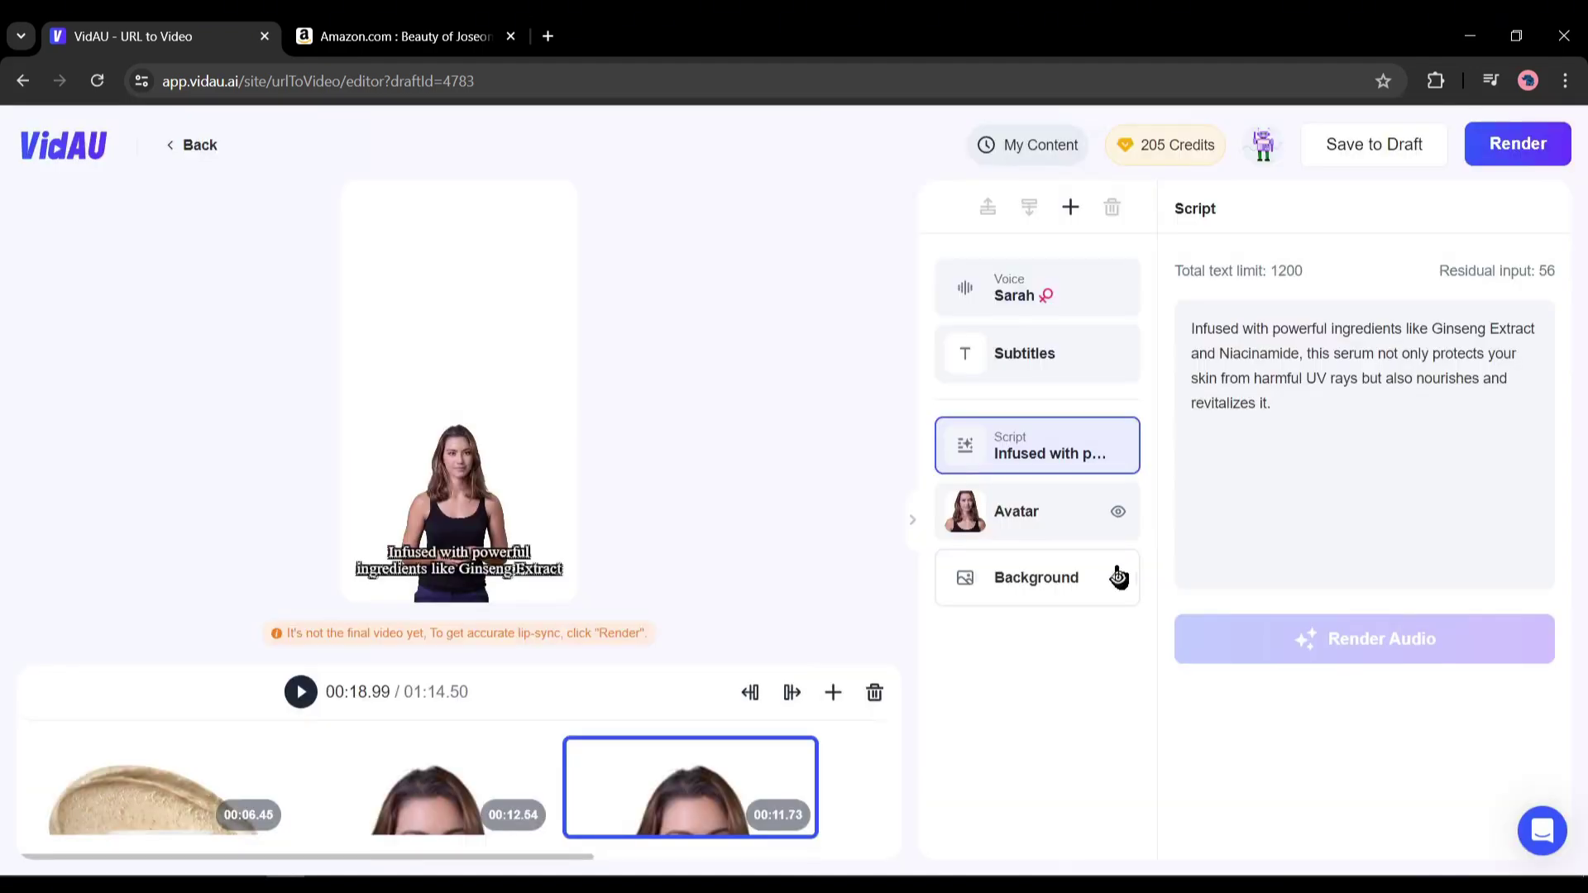
# Show the background in the third storyboard and apply the pastel gradient
pyautogui.click(1037, 577)
pyautogui.click(1417, 220)
pyautogui.scroll(-5, 1489, 496)
pyautogui.click(1488, 421)
# Enlarge the avatar in the lower frame and add an empty video layer
pyautogui.click(488, 504)
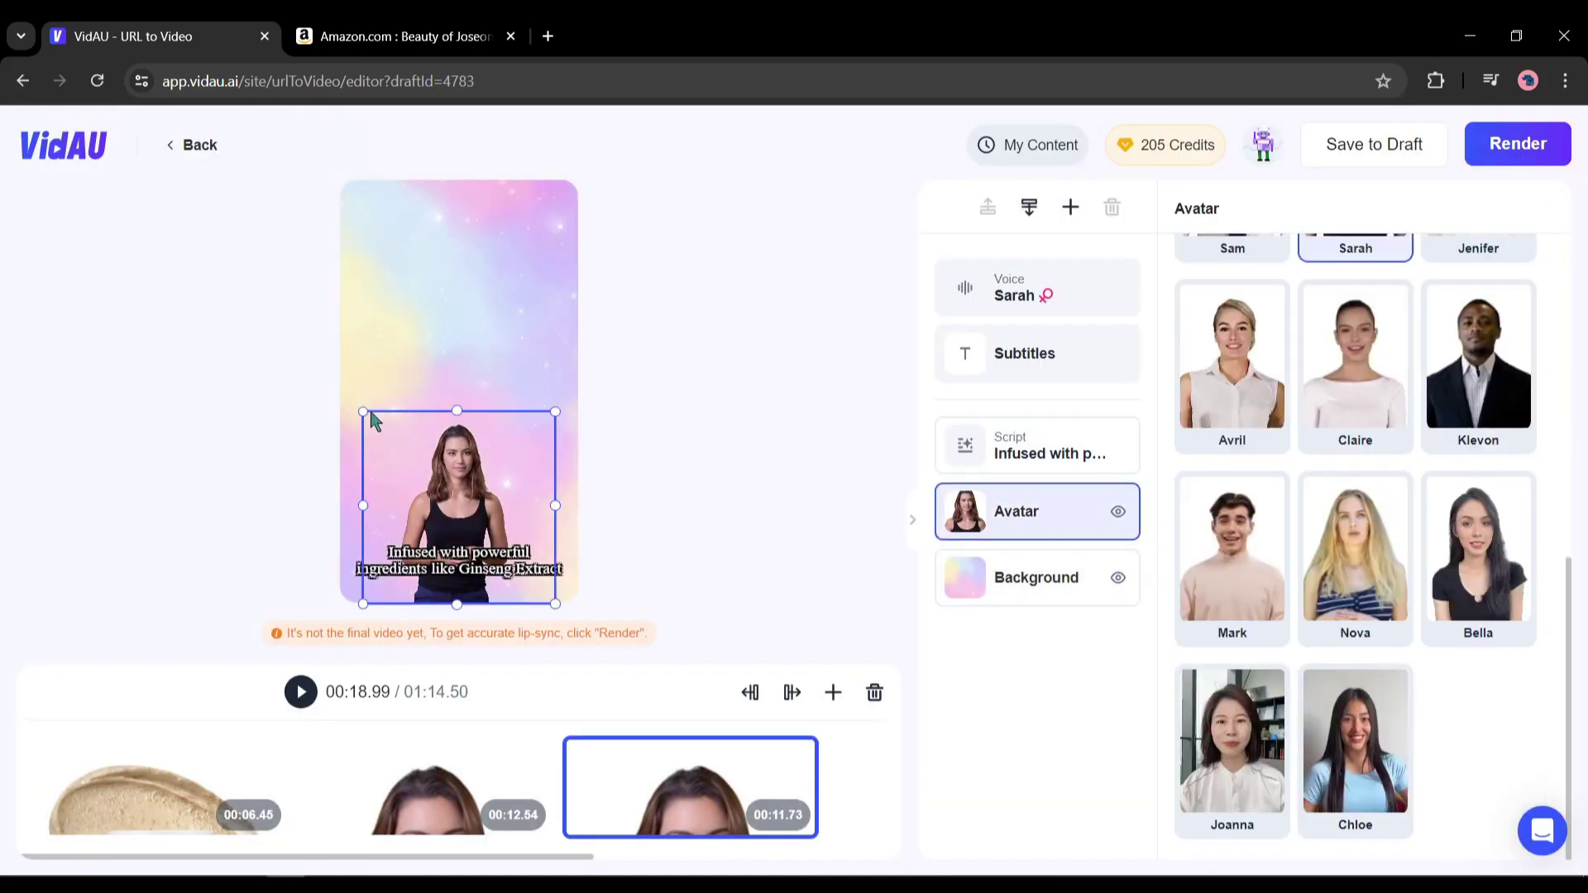
pyautogui.moveTo(370, 420); pyautogui.dragTo(316, 384)
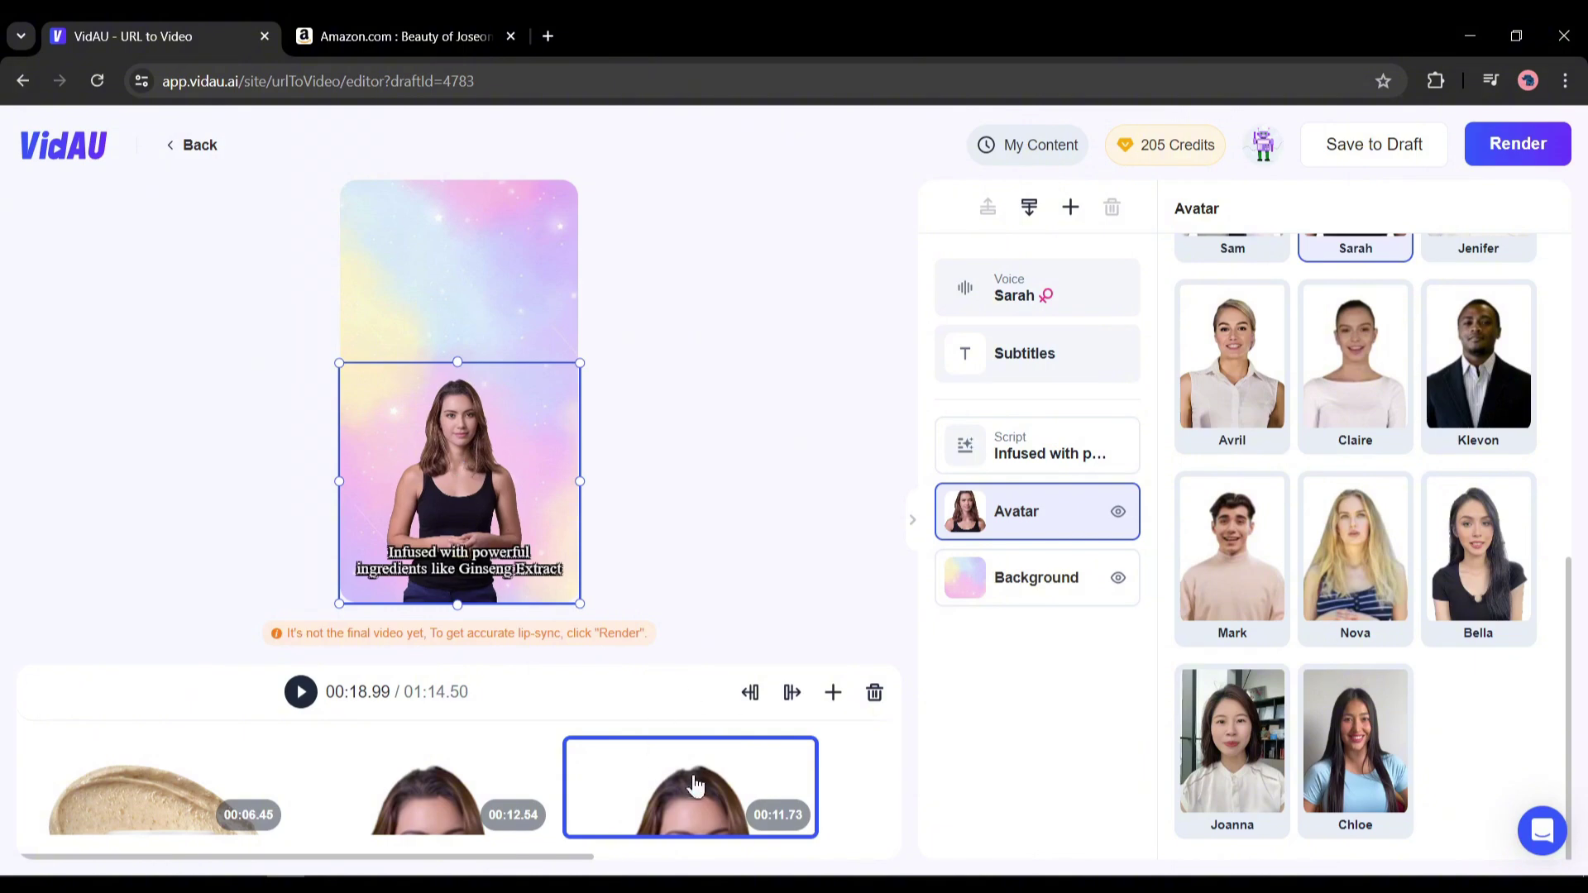
pyautogui.click(1071, 208)
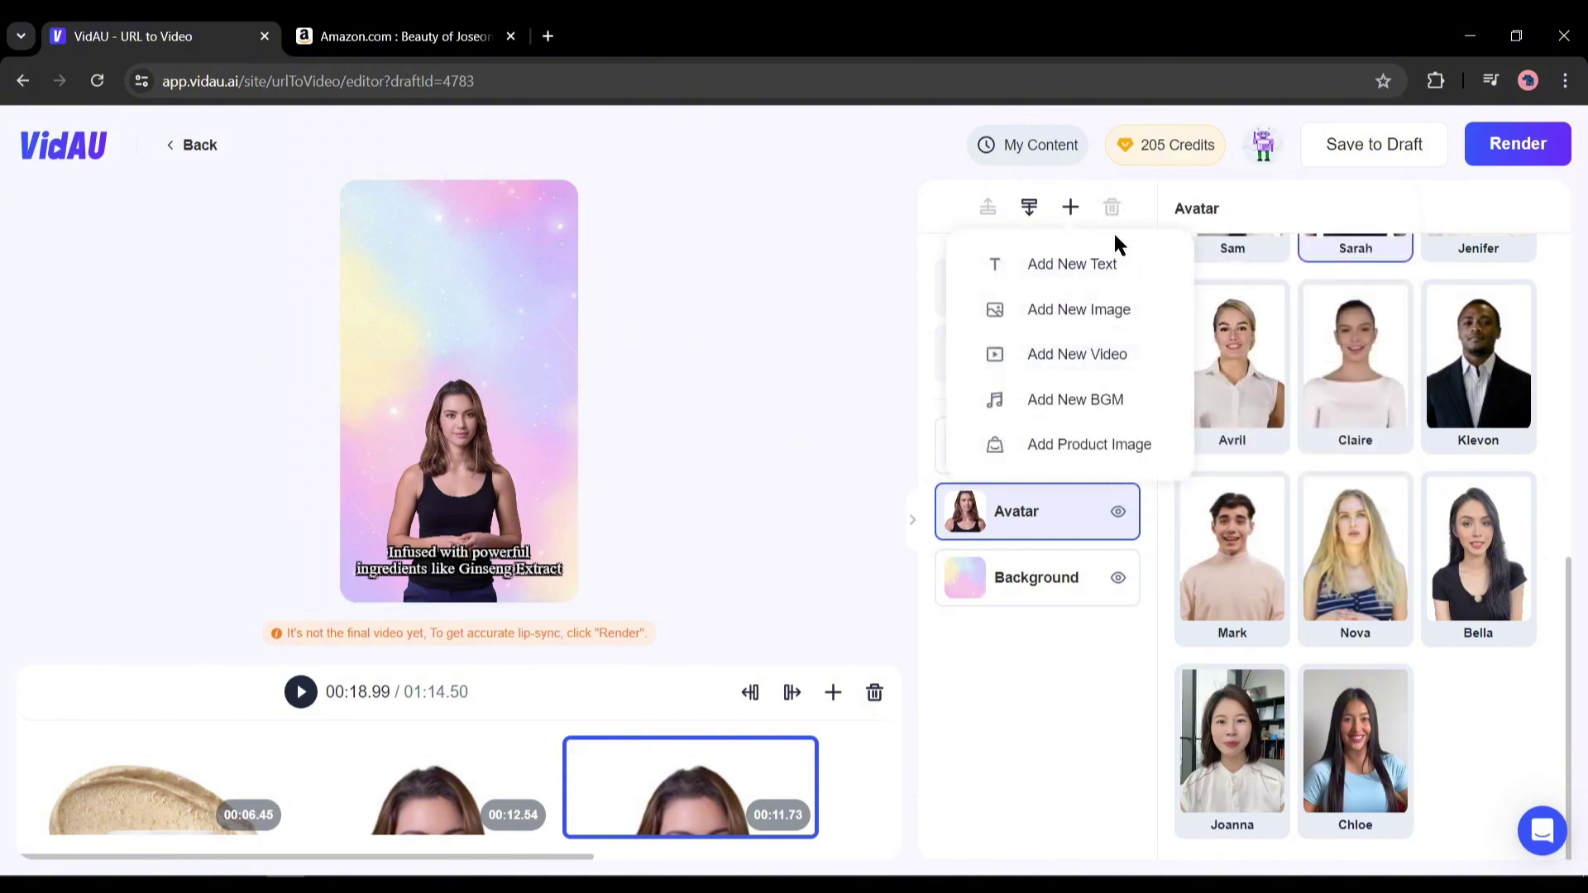
pyautogui.click(1108, 355)
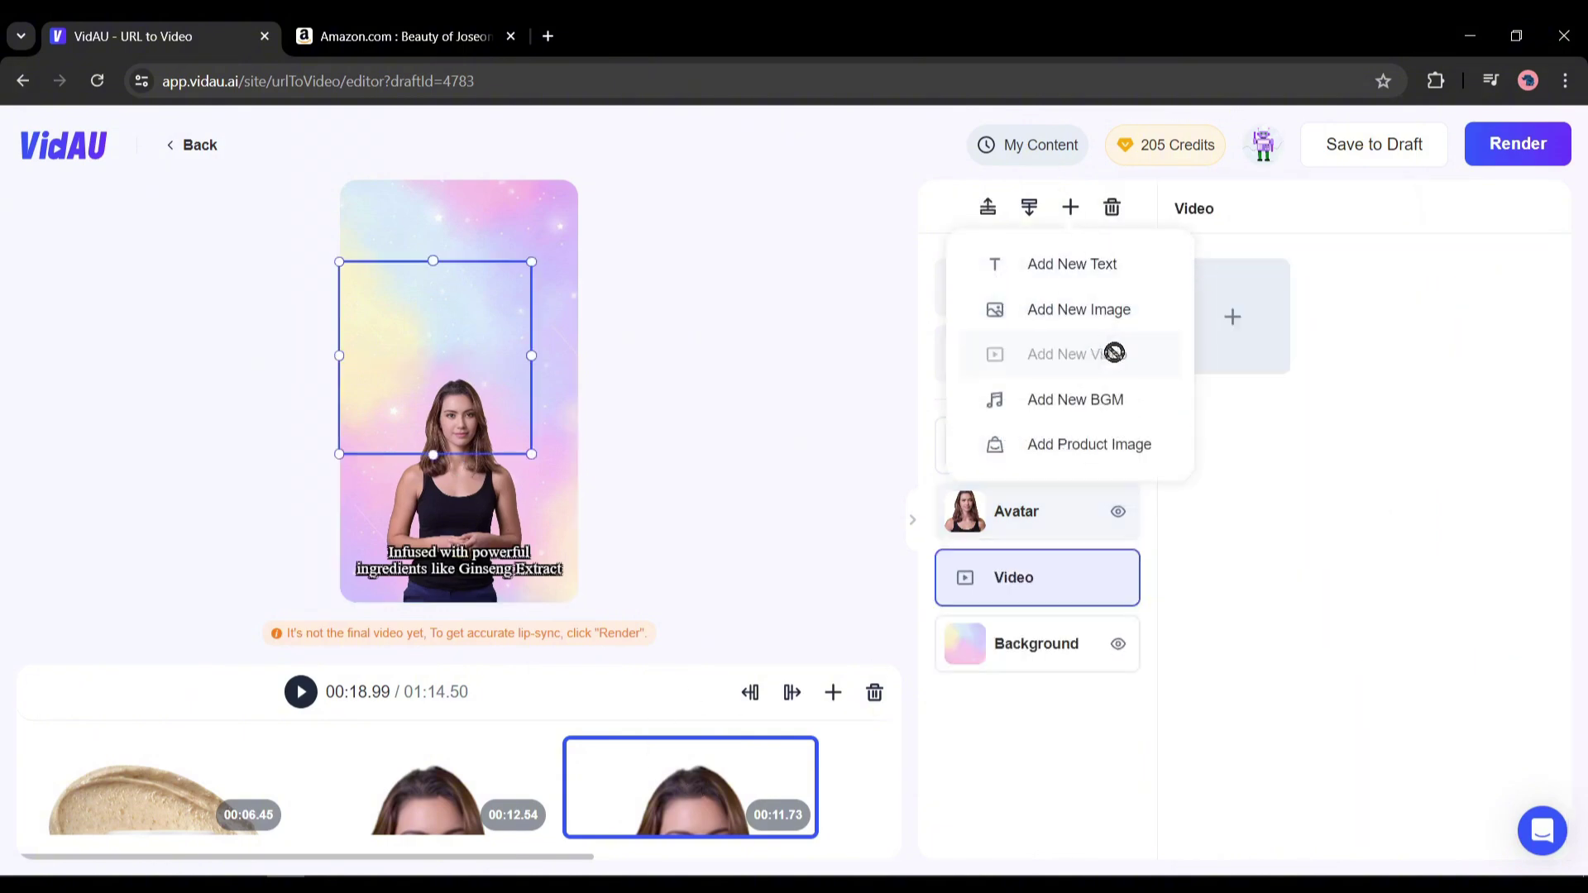
# Upload a trimmed clip of a woman applying the product into the video layer
pyautogui.click(1349, 397)
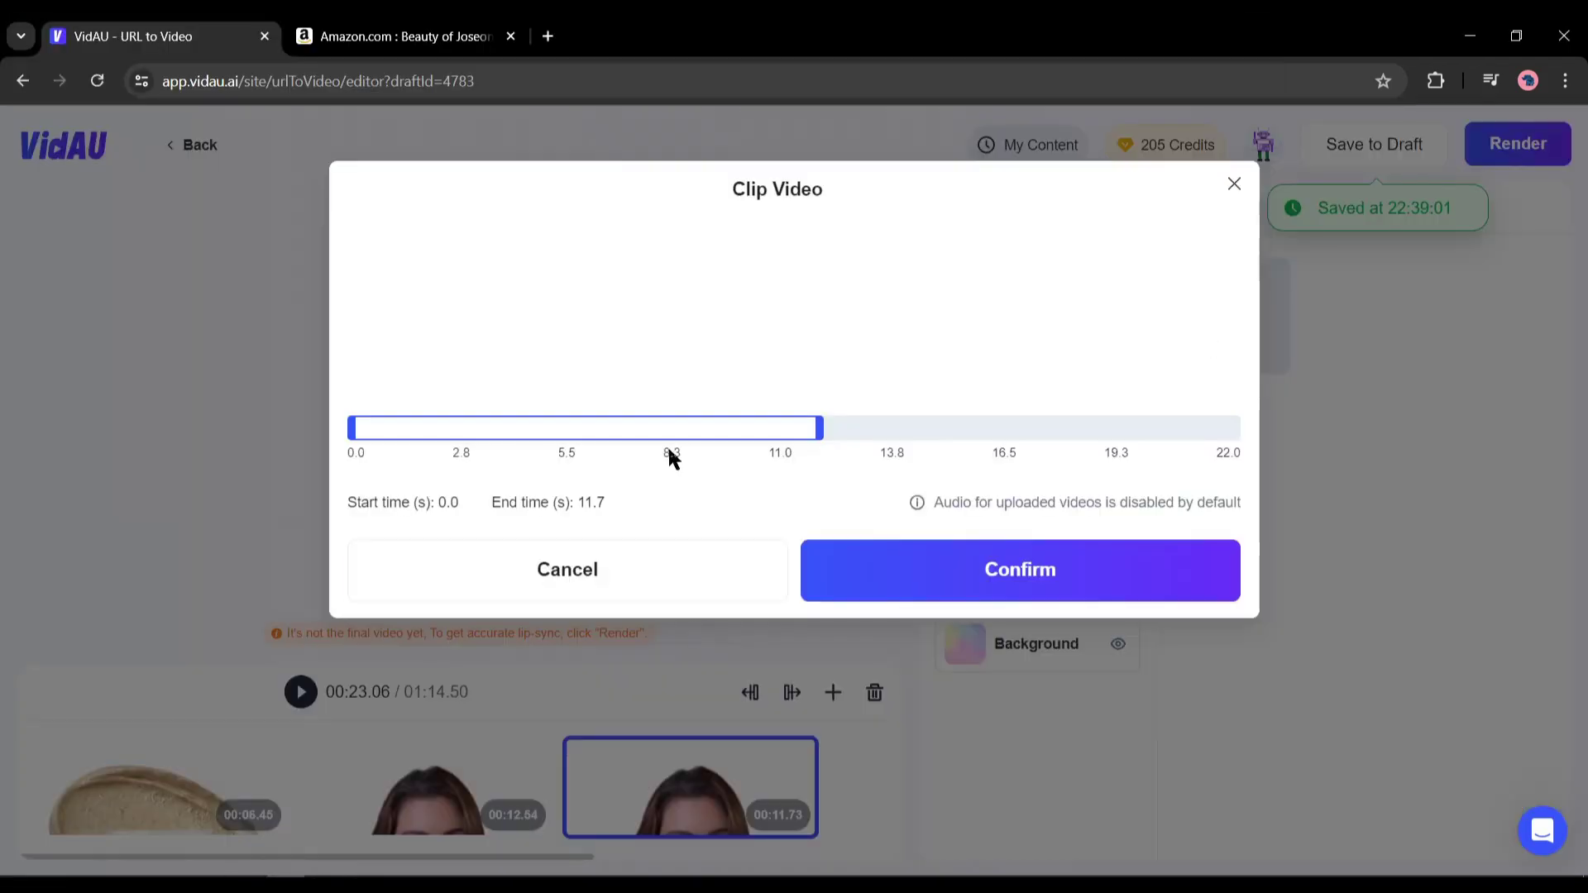
pyautogui.moveTo(670, 447); pyautogui.dragTo(819, 447)
pyautogui.click(957, 589)
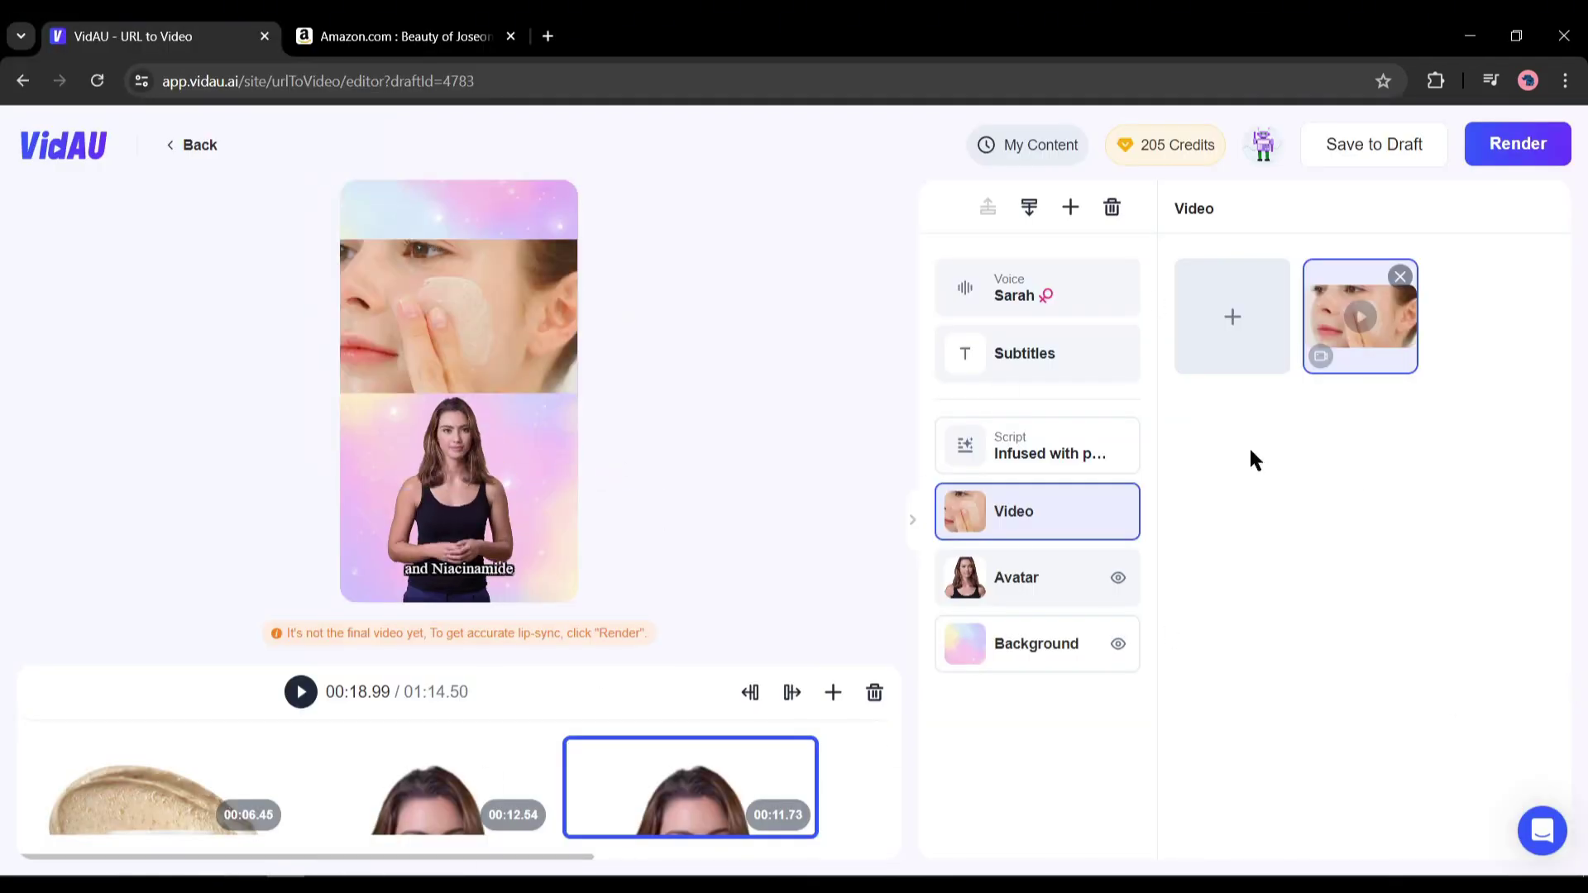
# Open the Key Benefits storyboard from the timeline and select its product image layer
pyautogui.moveTo(576, 866); pyautogui.dragTo(634, 860)
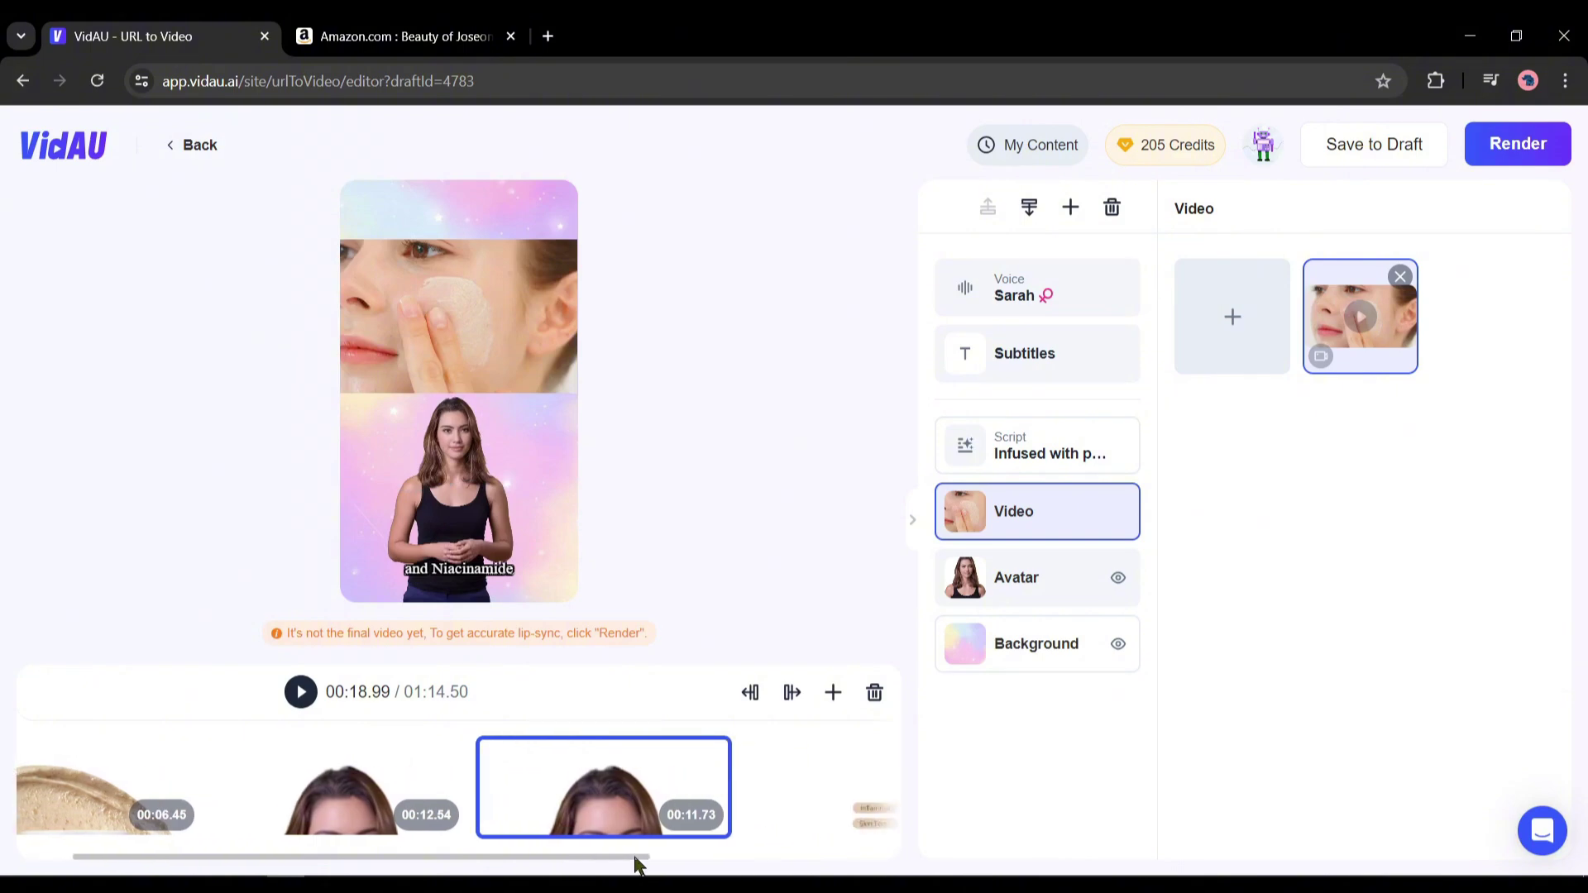
pyautogui.click(598, 786)
pyautogui.click(769, 786)
pyautogui.click(1037, 577)
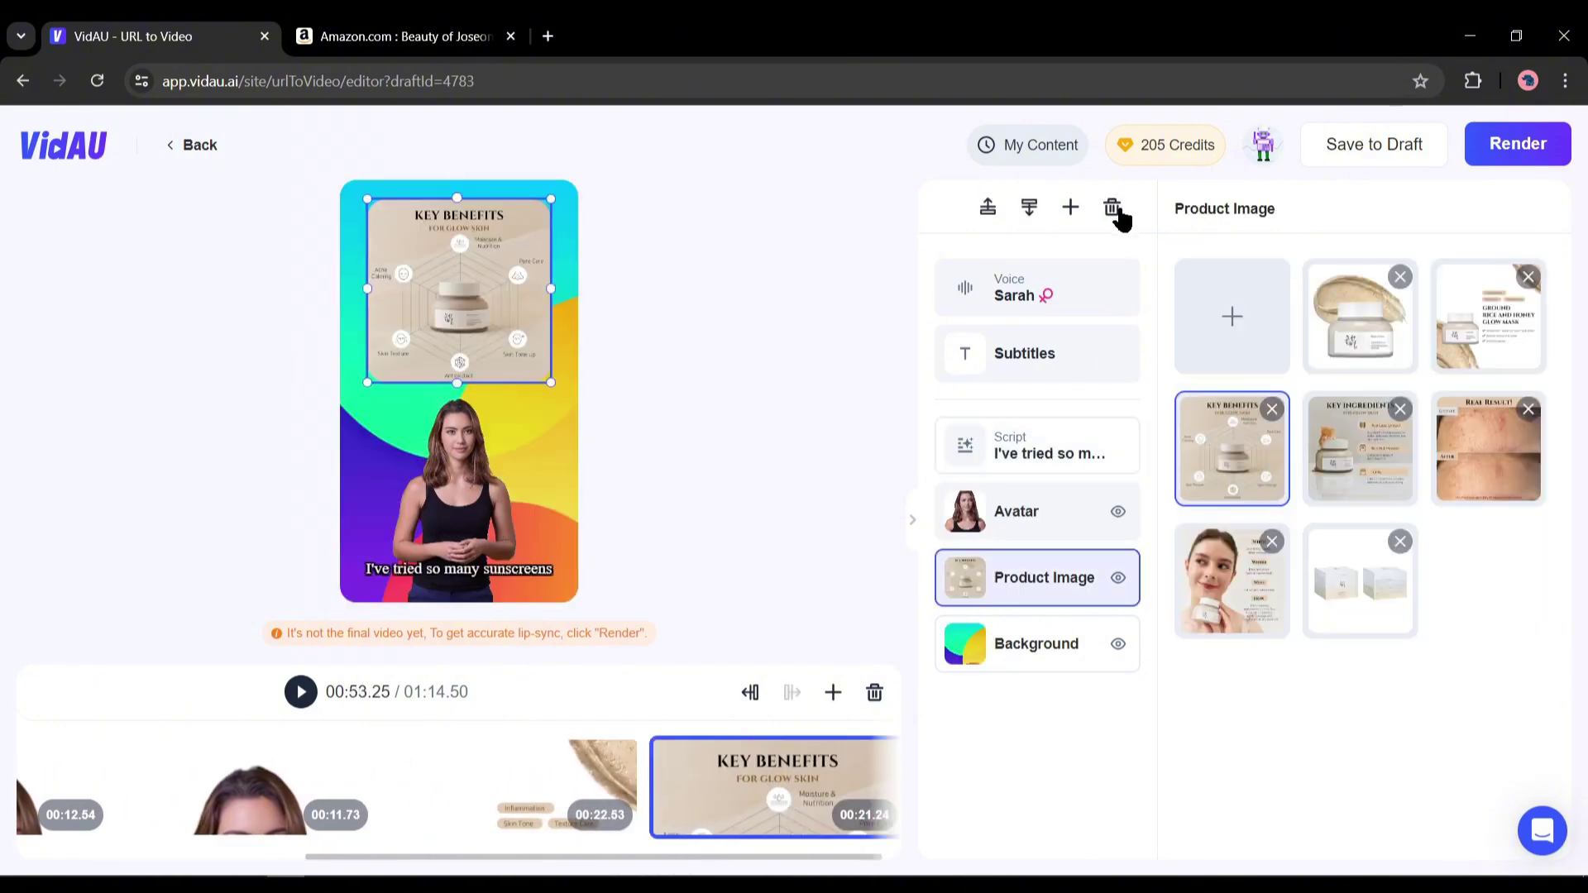
# Add a video layer to the Key Benefits storyboard
pyautogui.click(1118, 577)
pyautogui.click(1070, 207)
pyautogui.click(1034, 351)
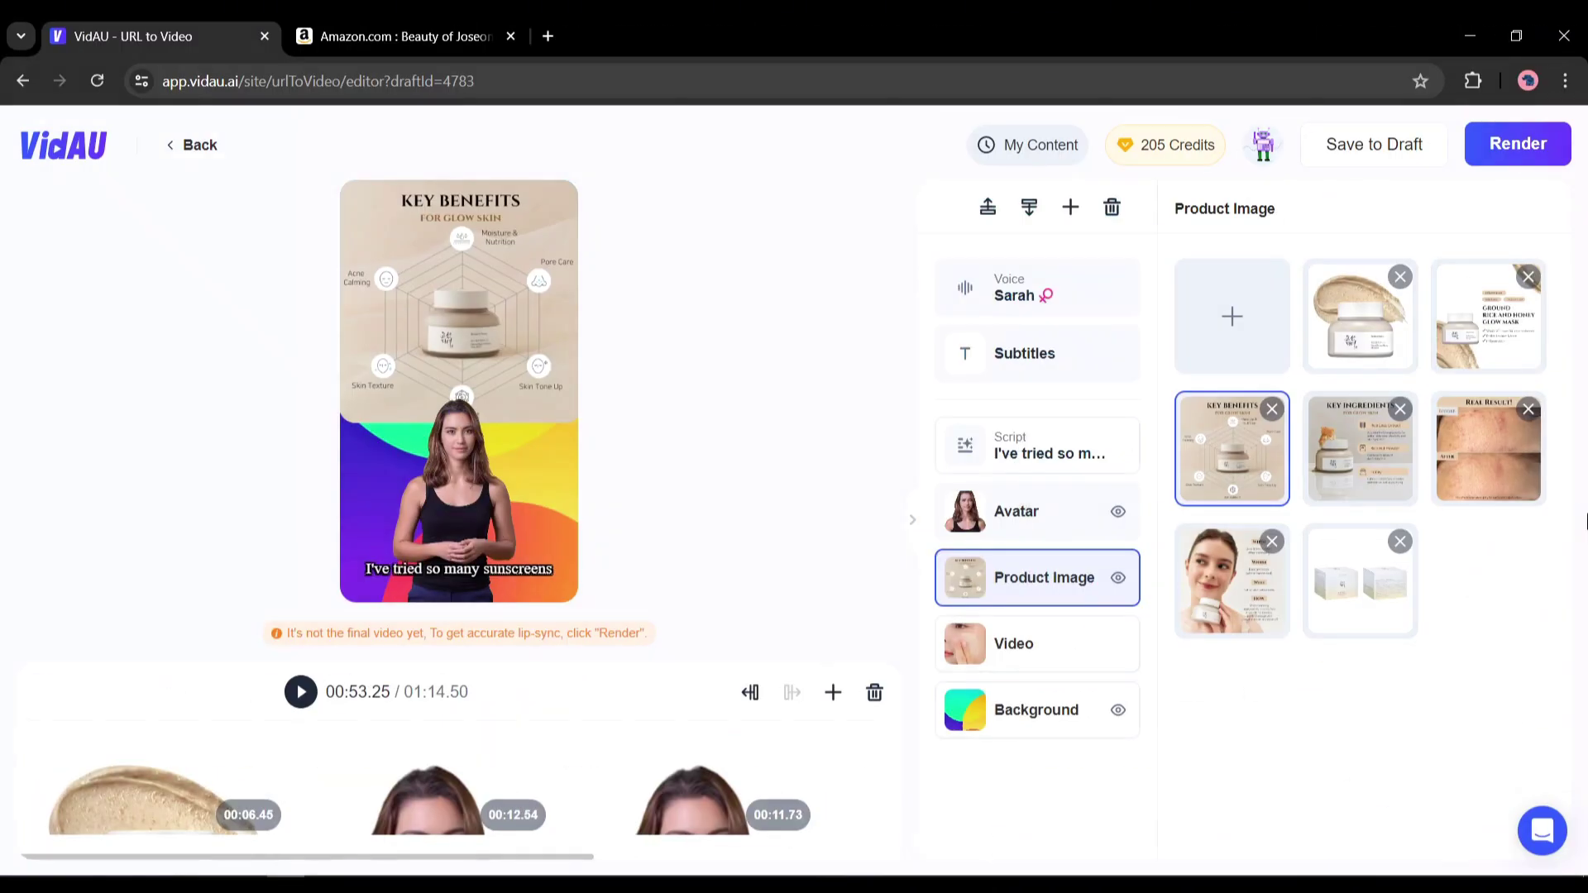
# Switch the voiceover from Sarah to the Jessica voice
pyautogui.click(1054, 307)
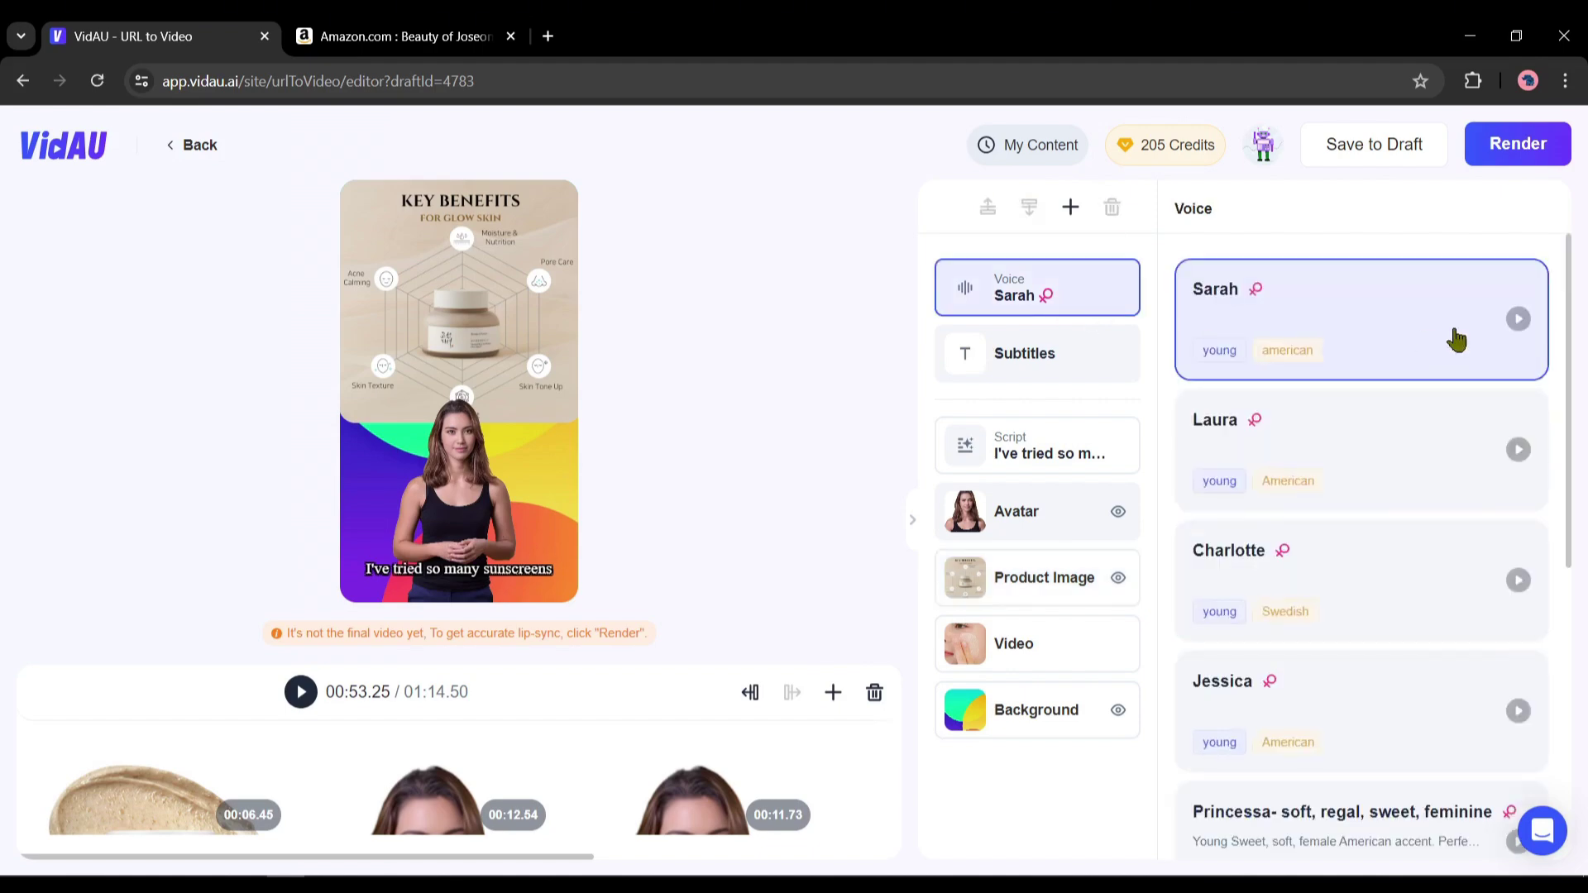
pyautogui.click(1518, 319)
pyautogui.scroll(-5, 1518, 480)
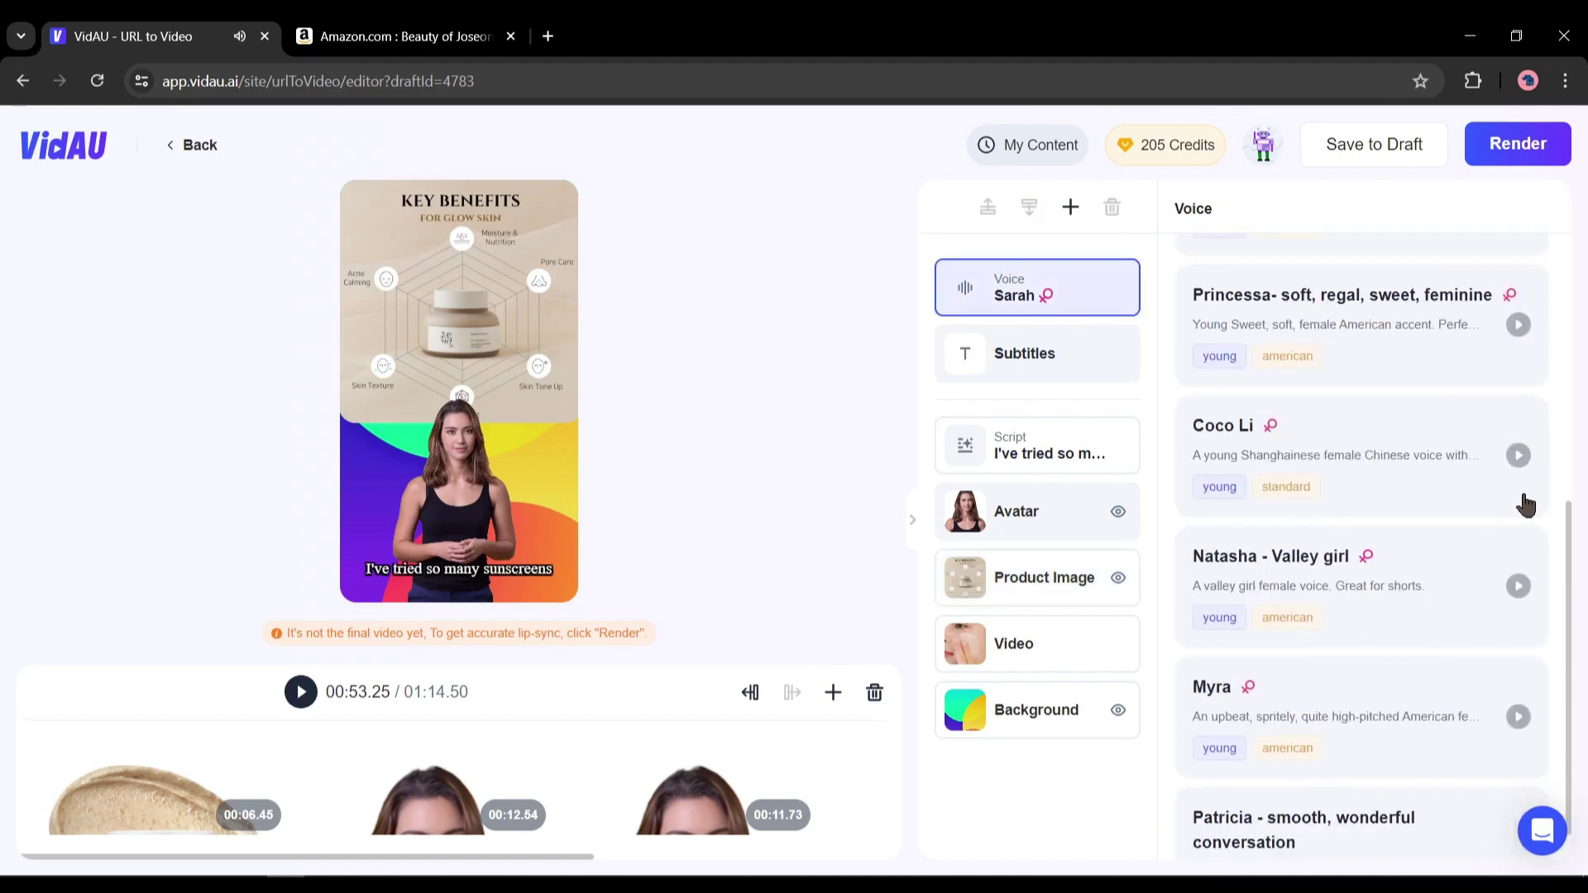
pyautogui.scroll(5, 1480, 501)
pyautogui.click(1464, 680)
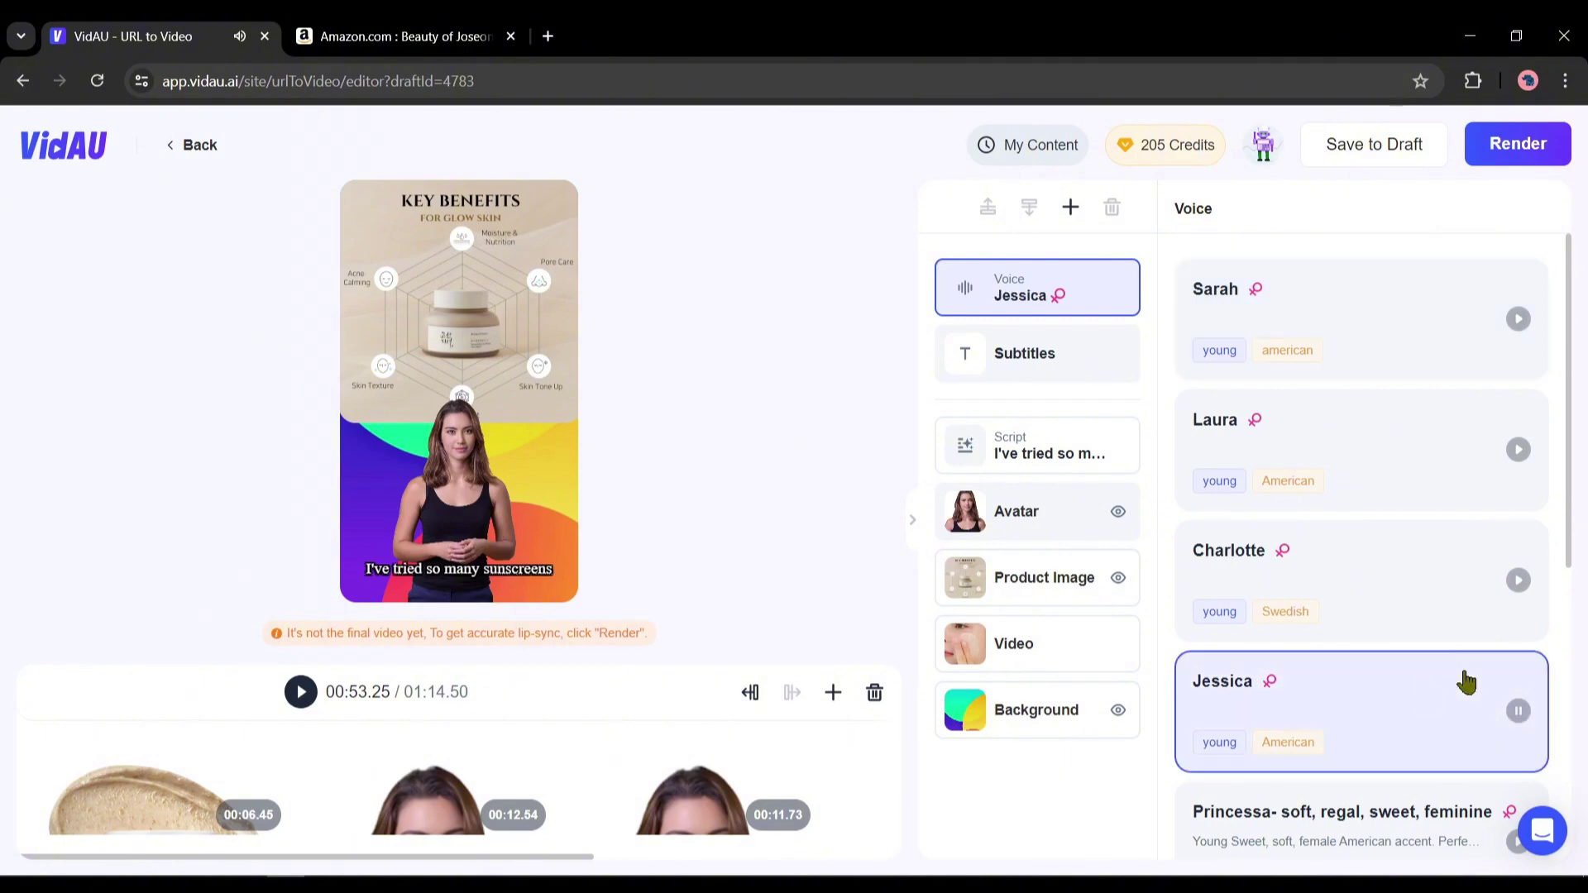
# Apply the bolder outlined third subtitle template and increase the subtitle size slightly
pyautogui.click(1049, 358)
pyautogui.click(1325, 603)
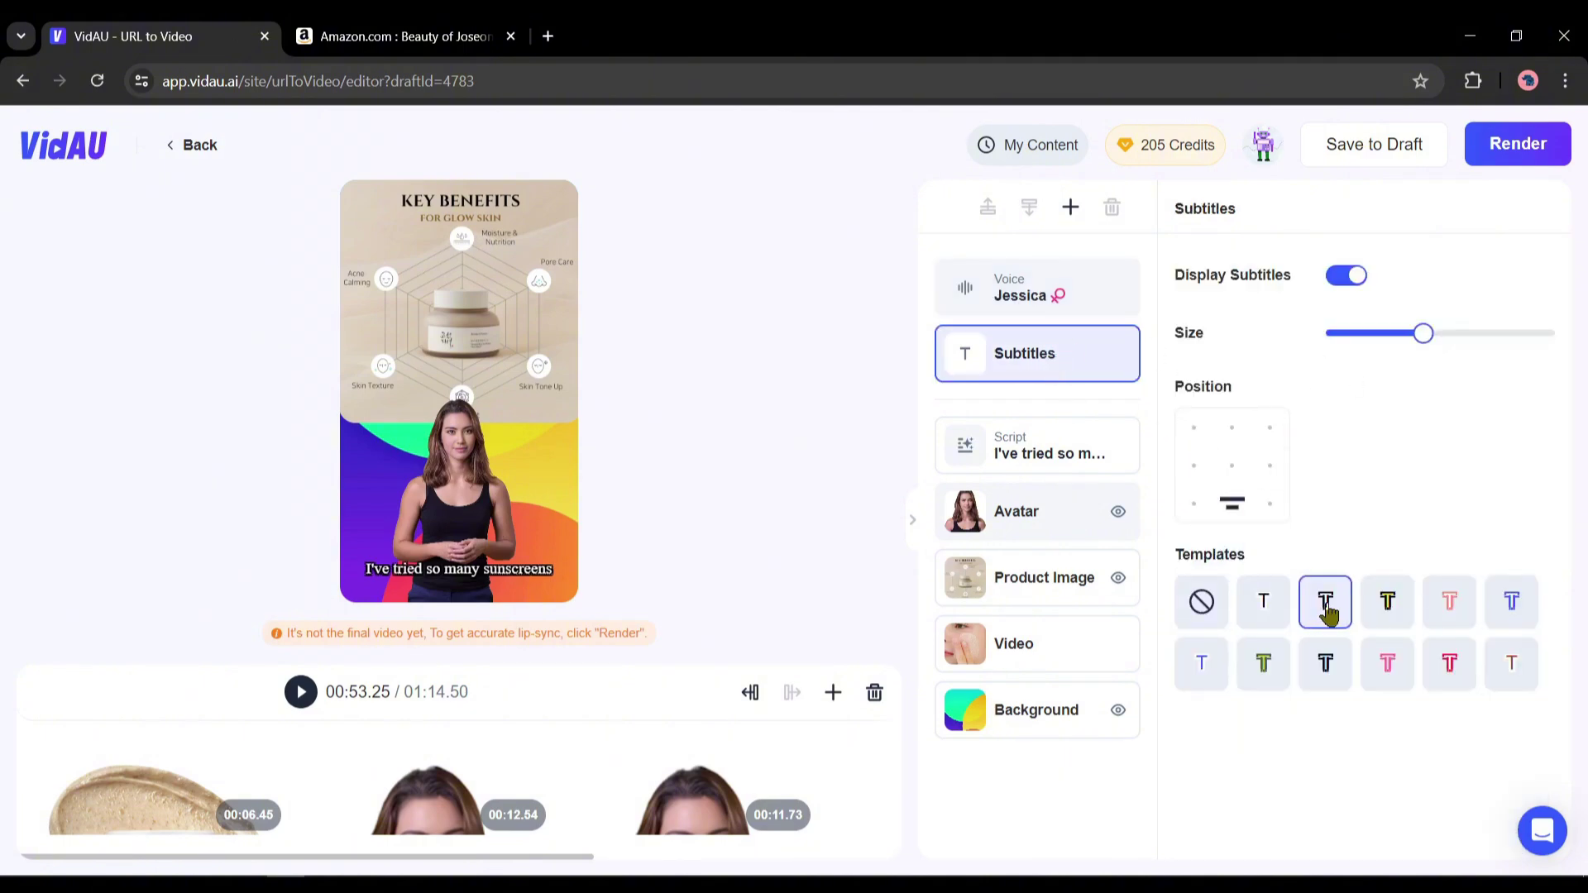
pyautogui.moveTo(1422, 332); pyautogui.dragTo(1439, 335)
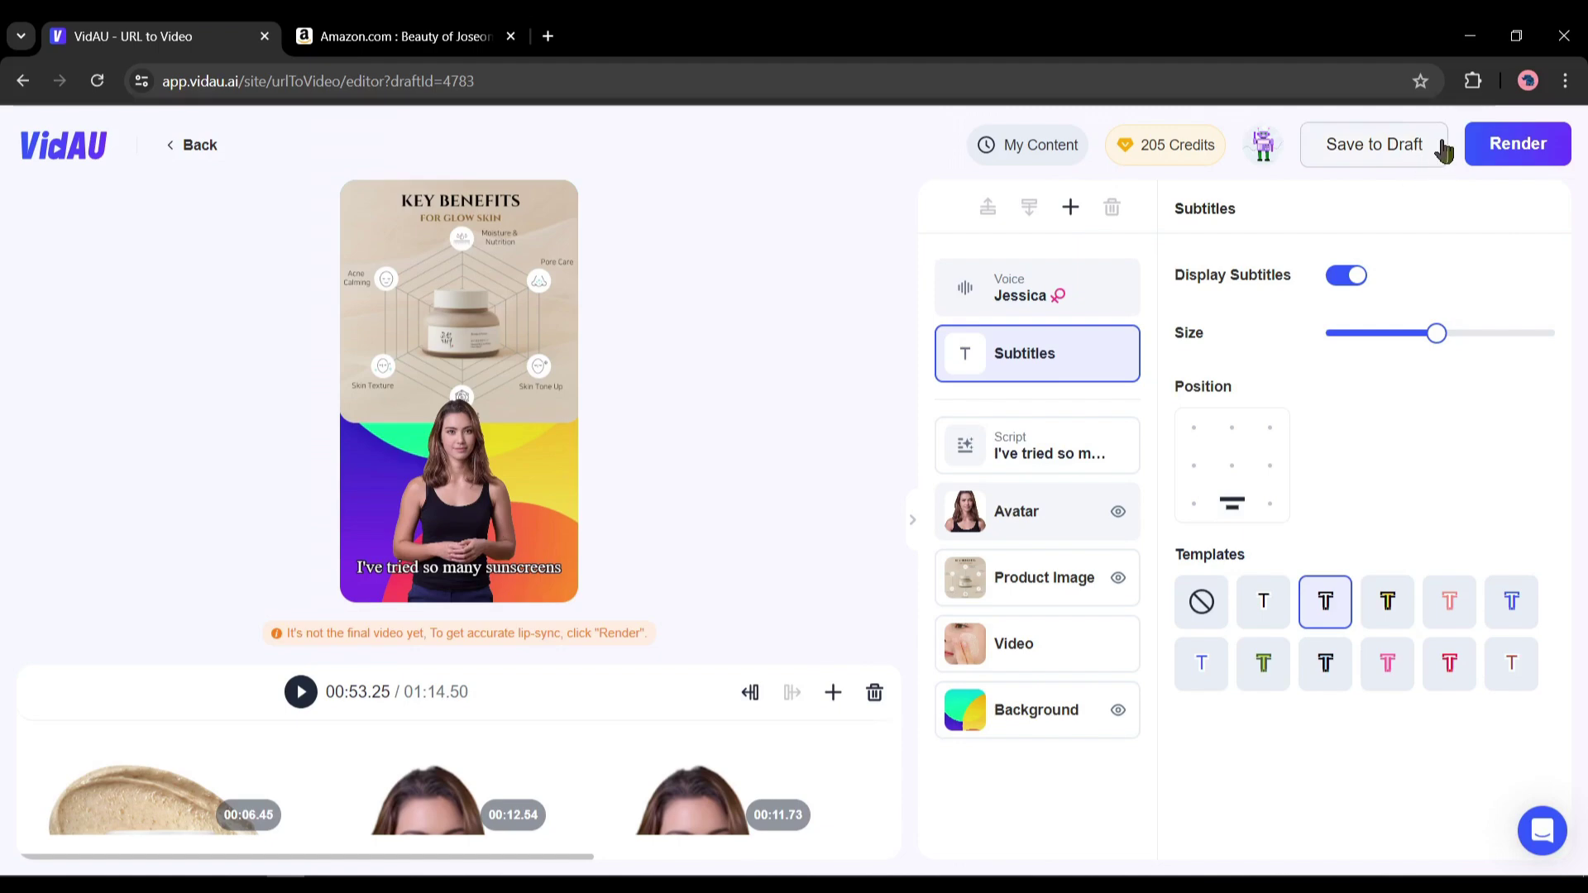
# Render the skincare ad for 20 credits and check its AI Generating status in My Content
pyautogui.click(1493, 147)
pyautogui.click(961, 557)
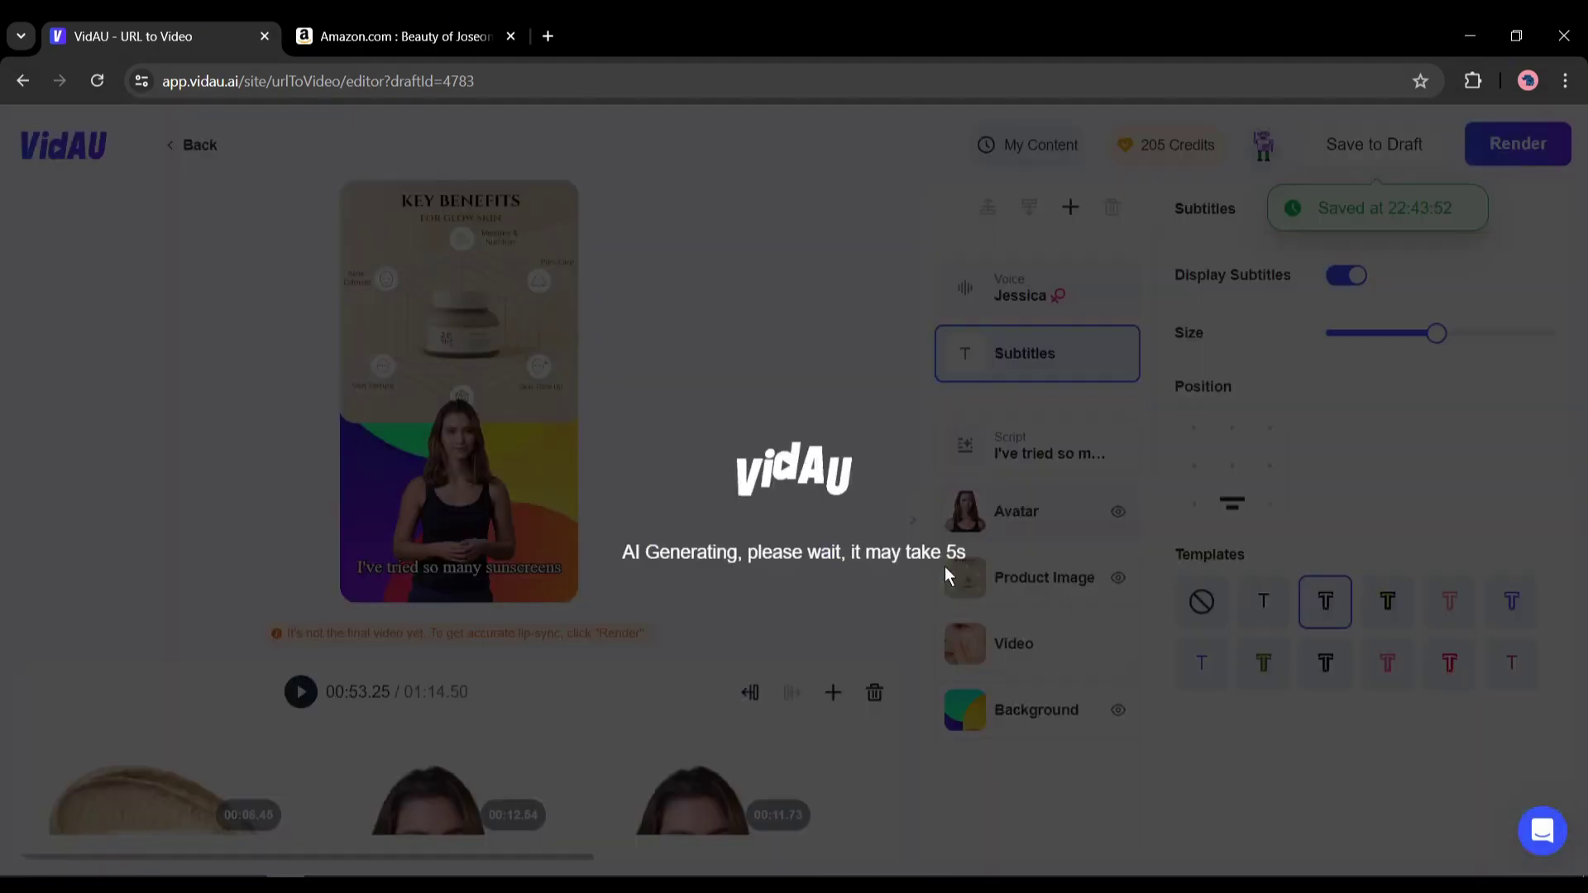
pyautogui.click(1009, 148)
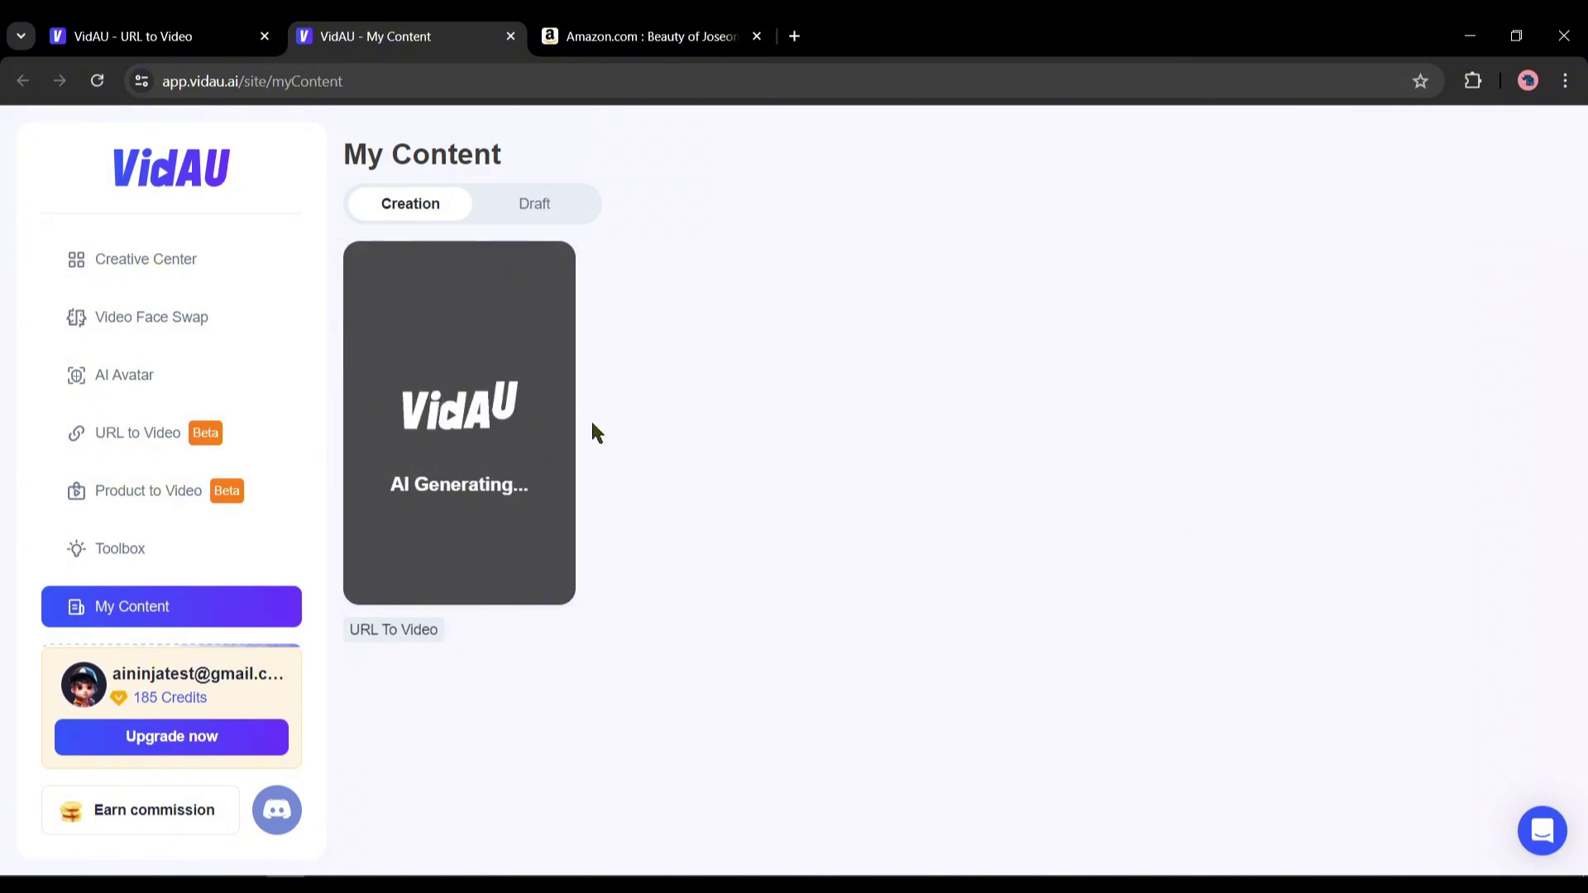
pyautogui.click(170, 319)
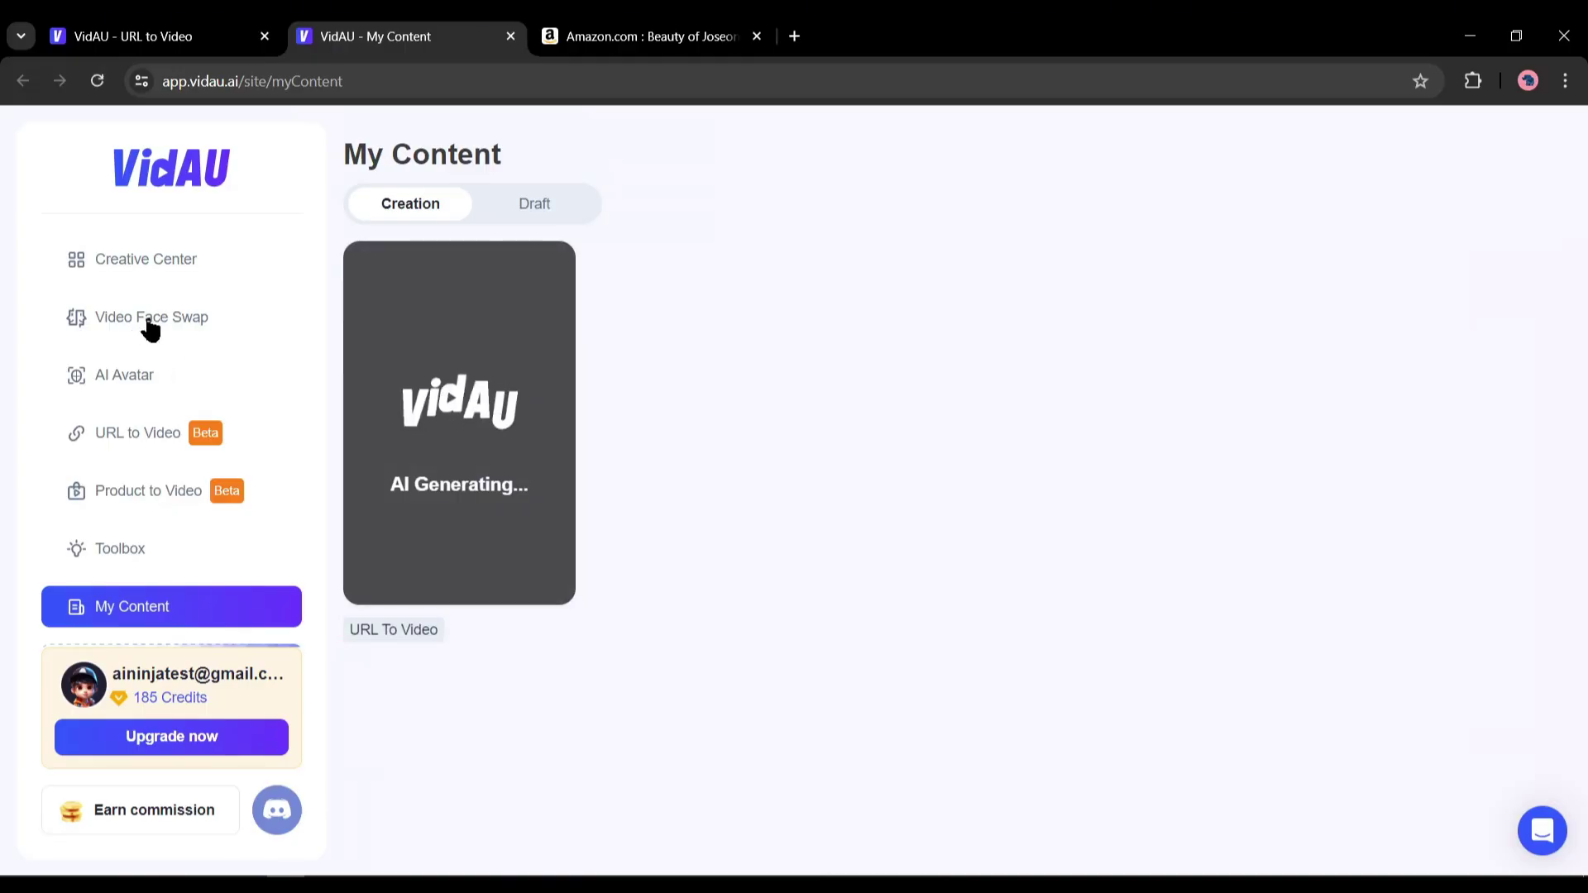
# Upload the source video of the woman into Video Face Swap
pyautogui.click(170, 319)
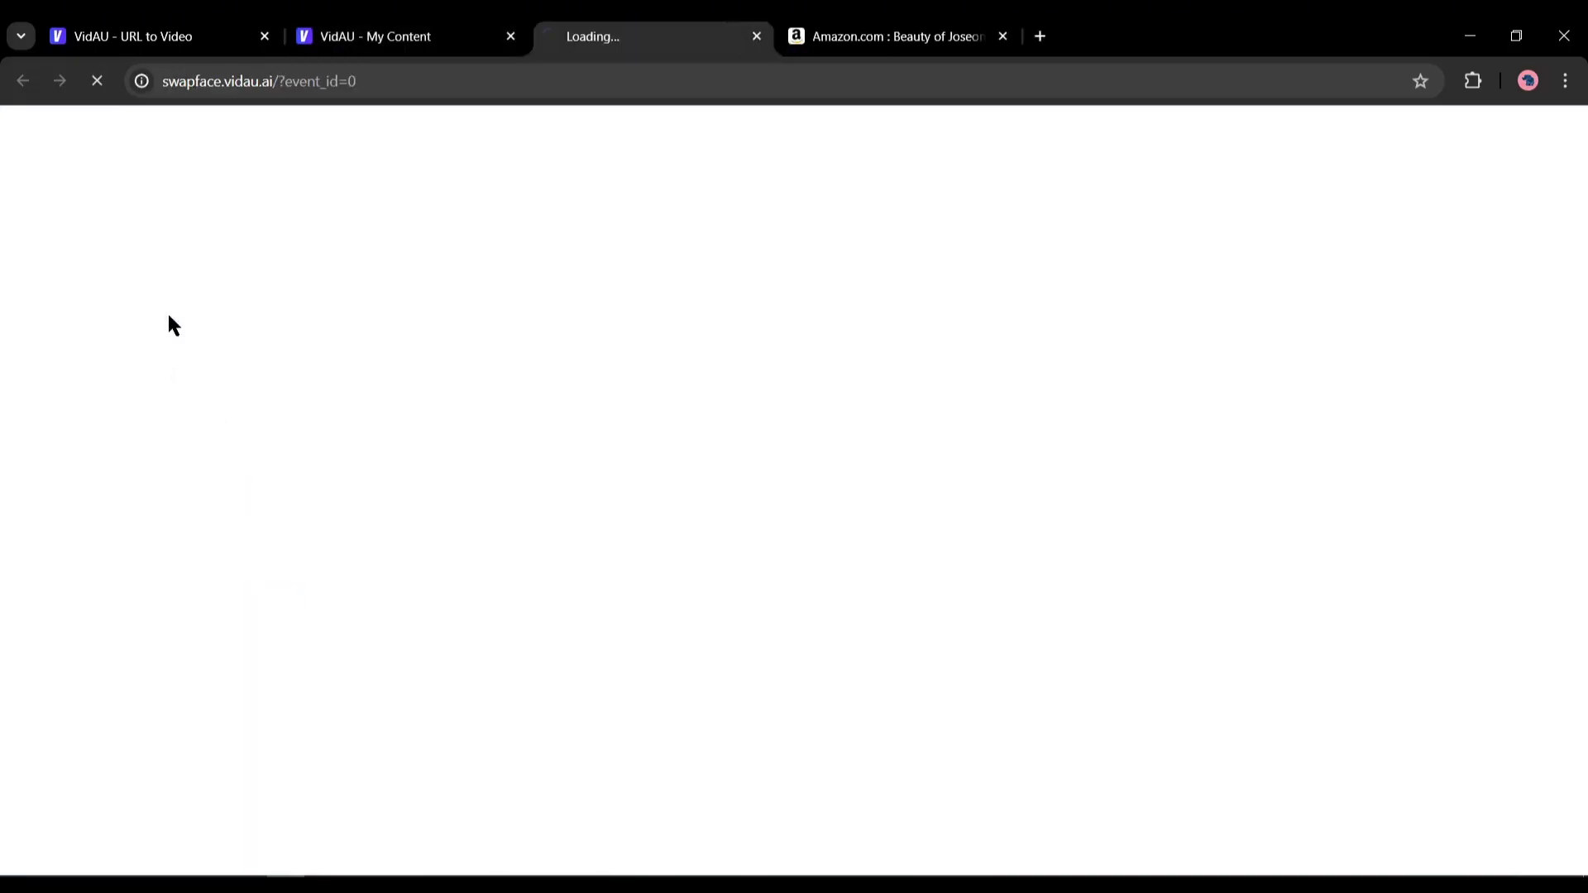
pyautogui.moveTo(603, 490); pyautogui.dragTo(1053, 492)
pyautogui.click(785, 553)
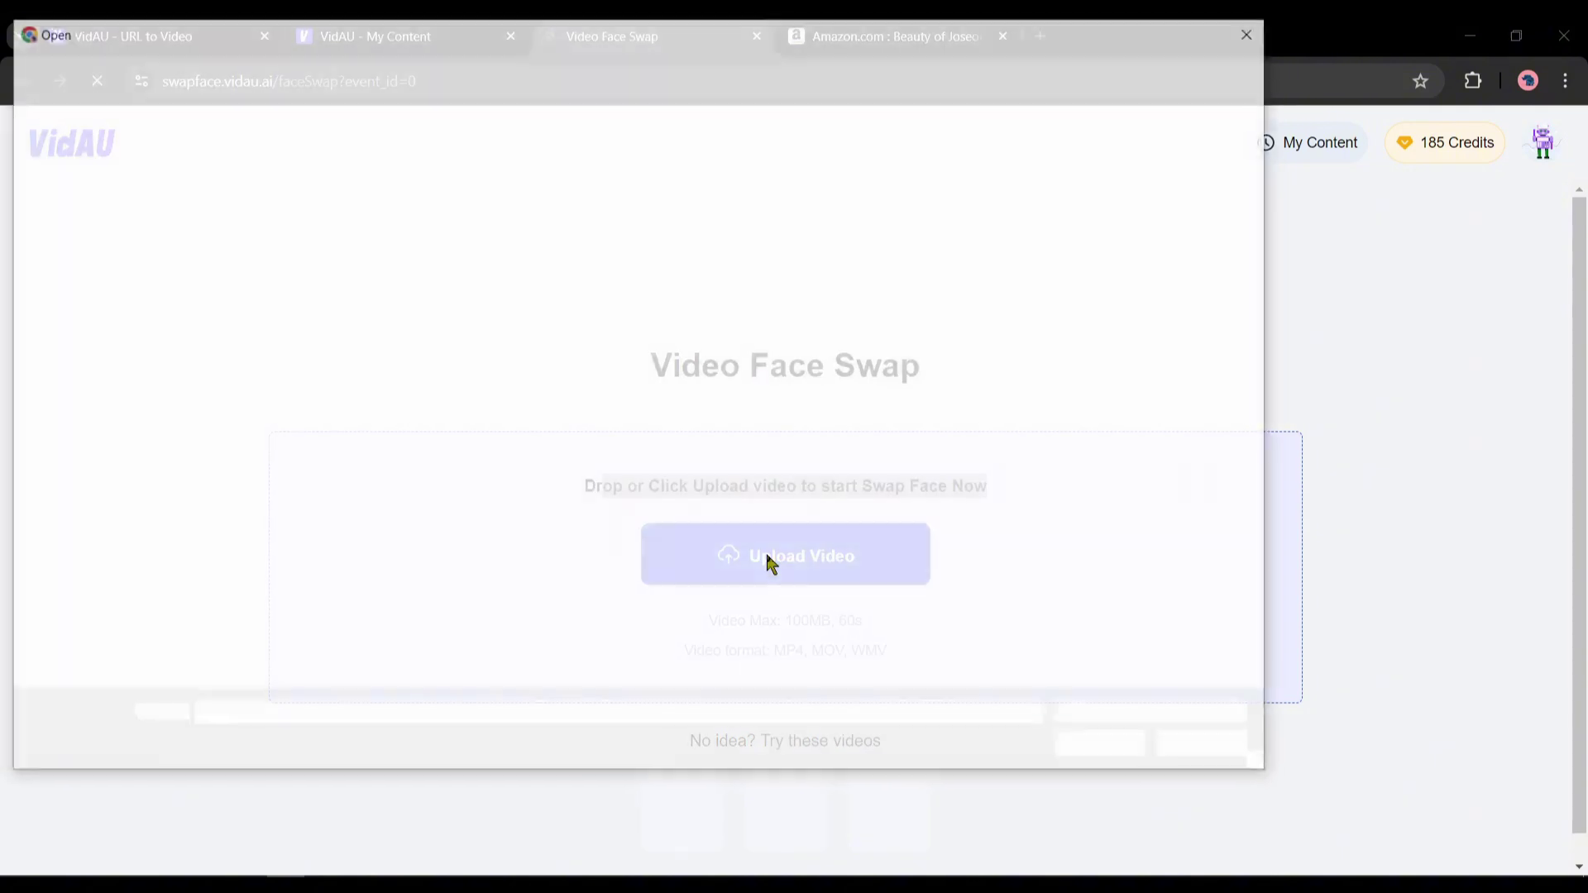
pyautogui.doubleClick(766, 549)
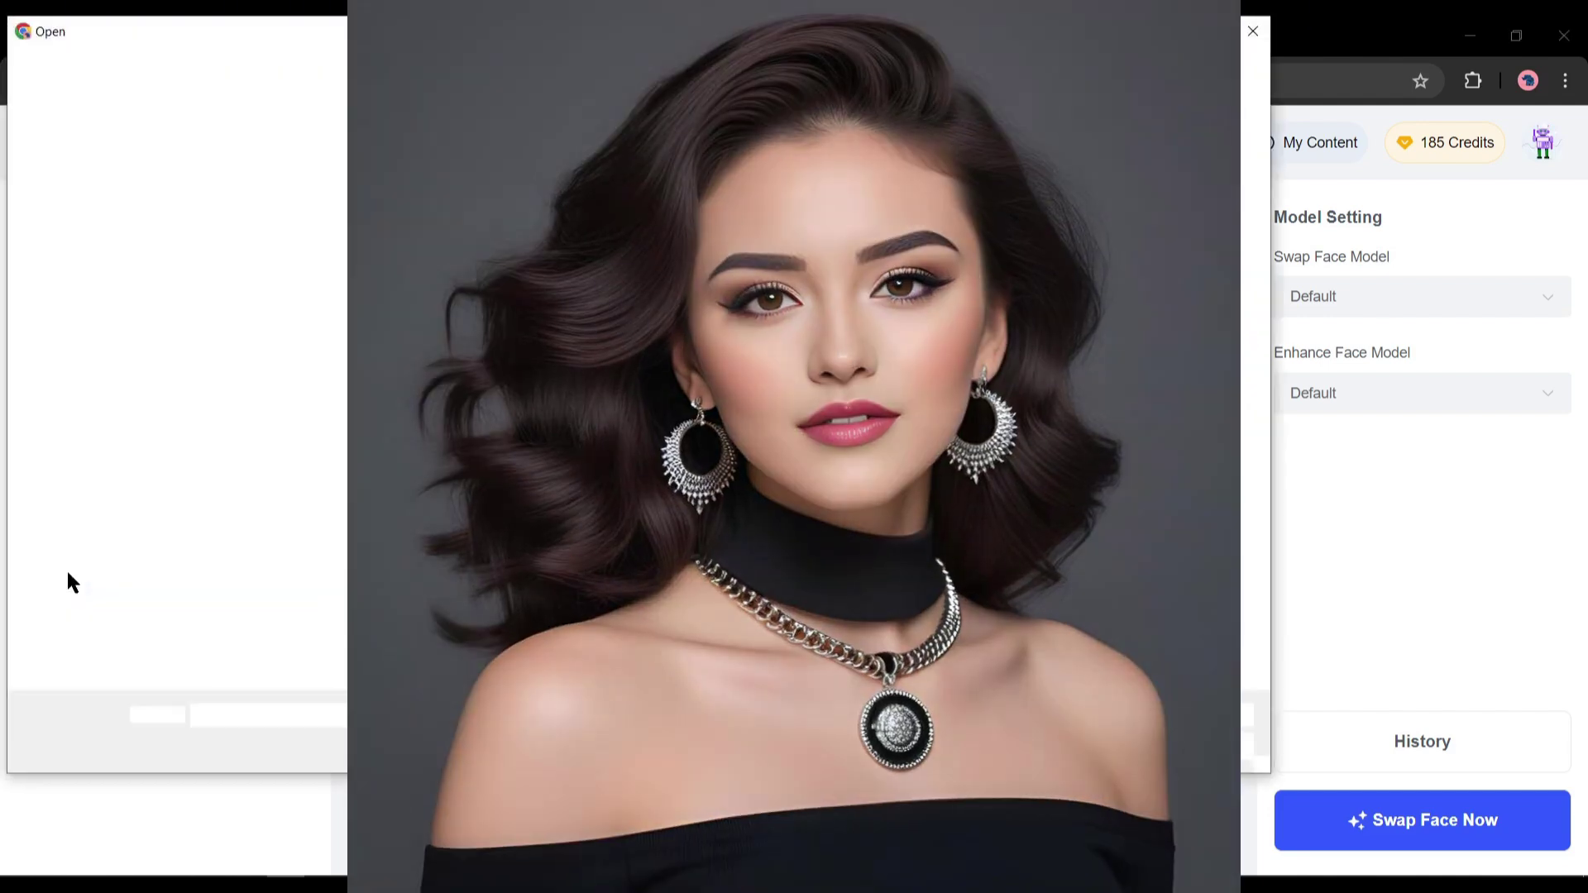
# Add a new target face and set both Swap and Enhance Face models to Higher quality
pyautogui.doubleClick(462, 505)
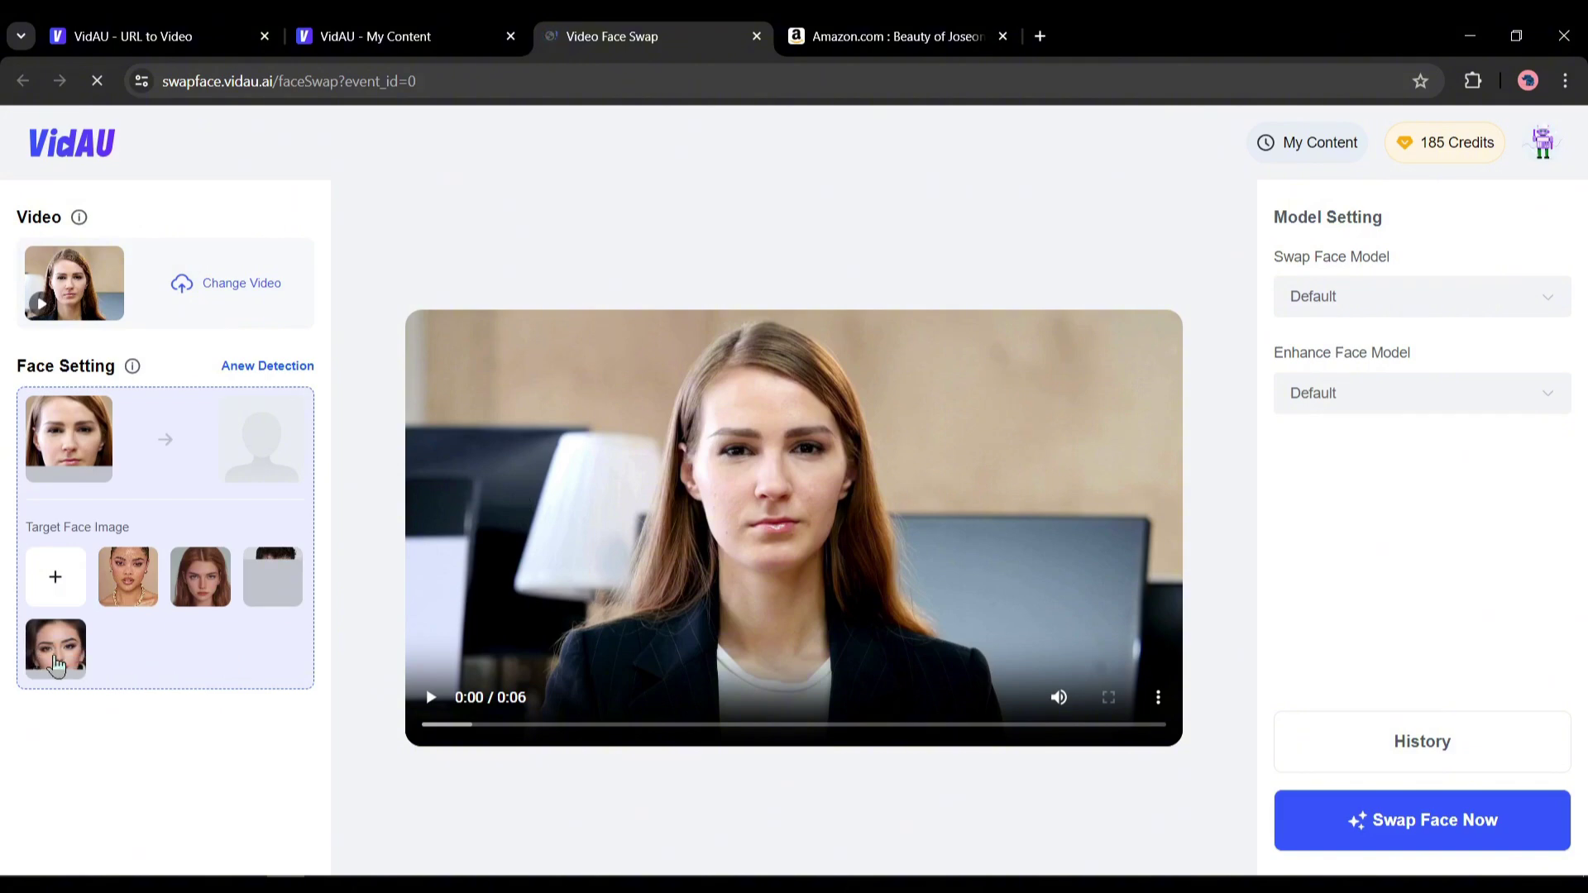
pyautogui.click(56, 662)
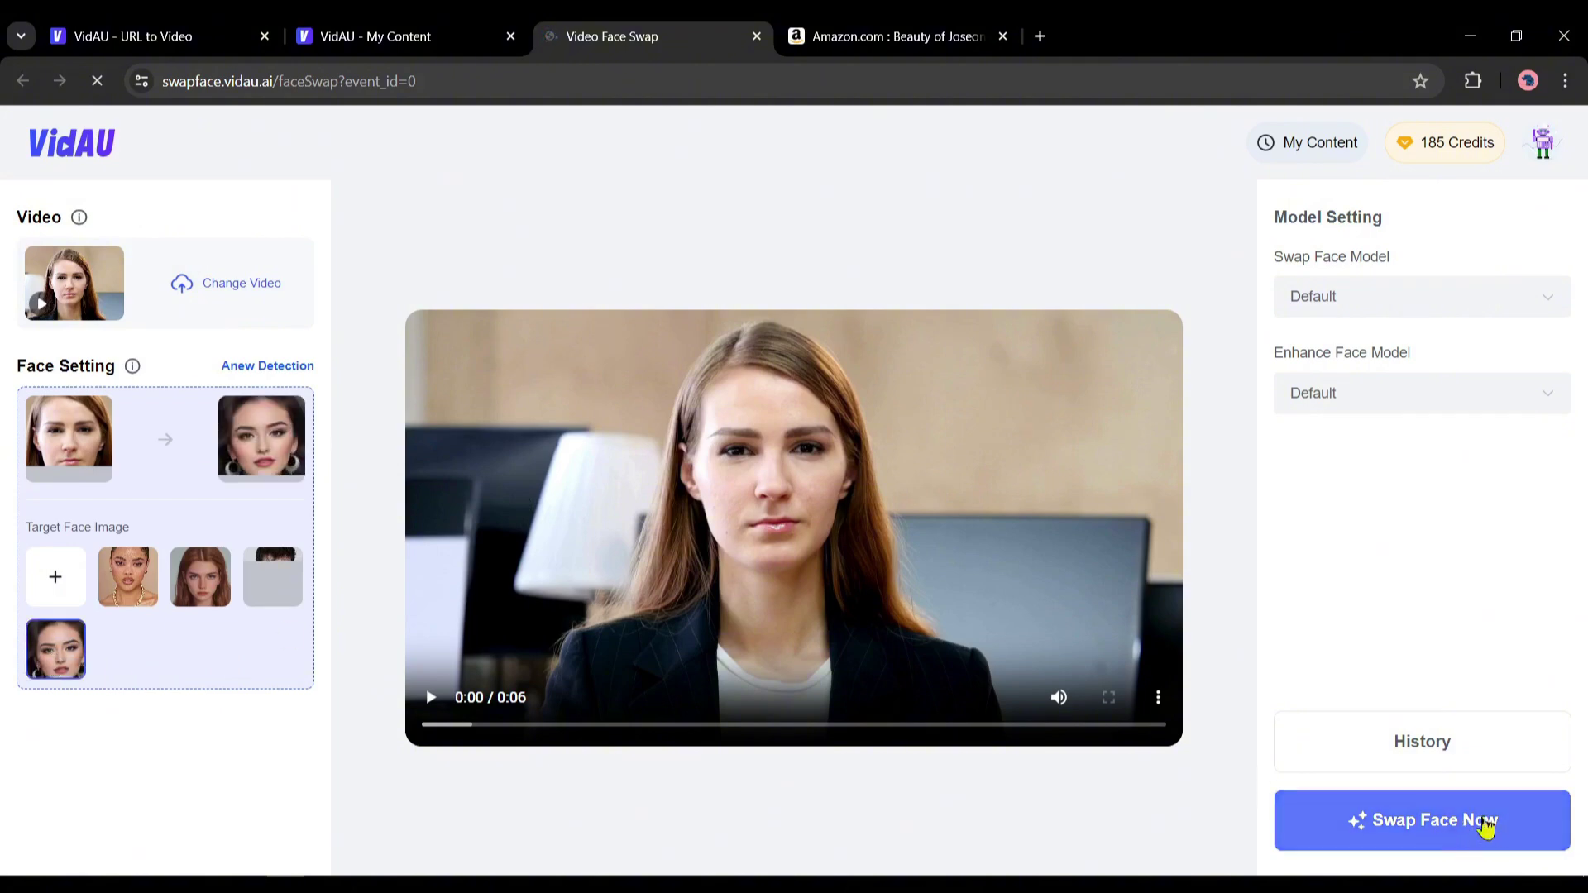
pyautogui.click(1429, 306)
pyautogui.click(1407, 398)
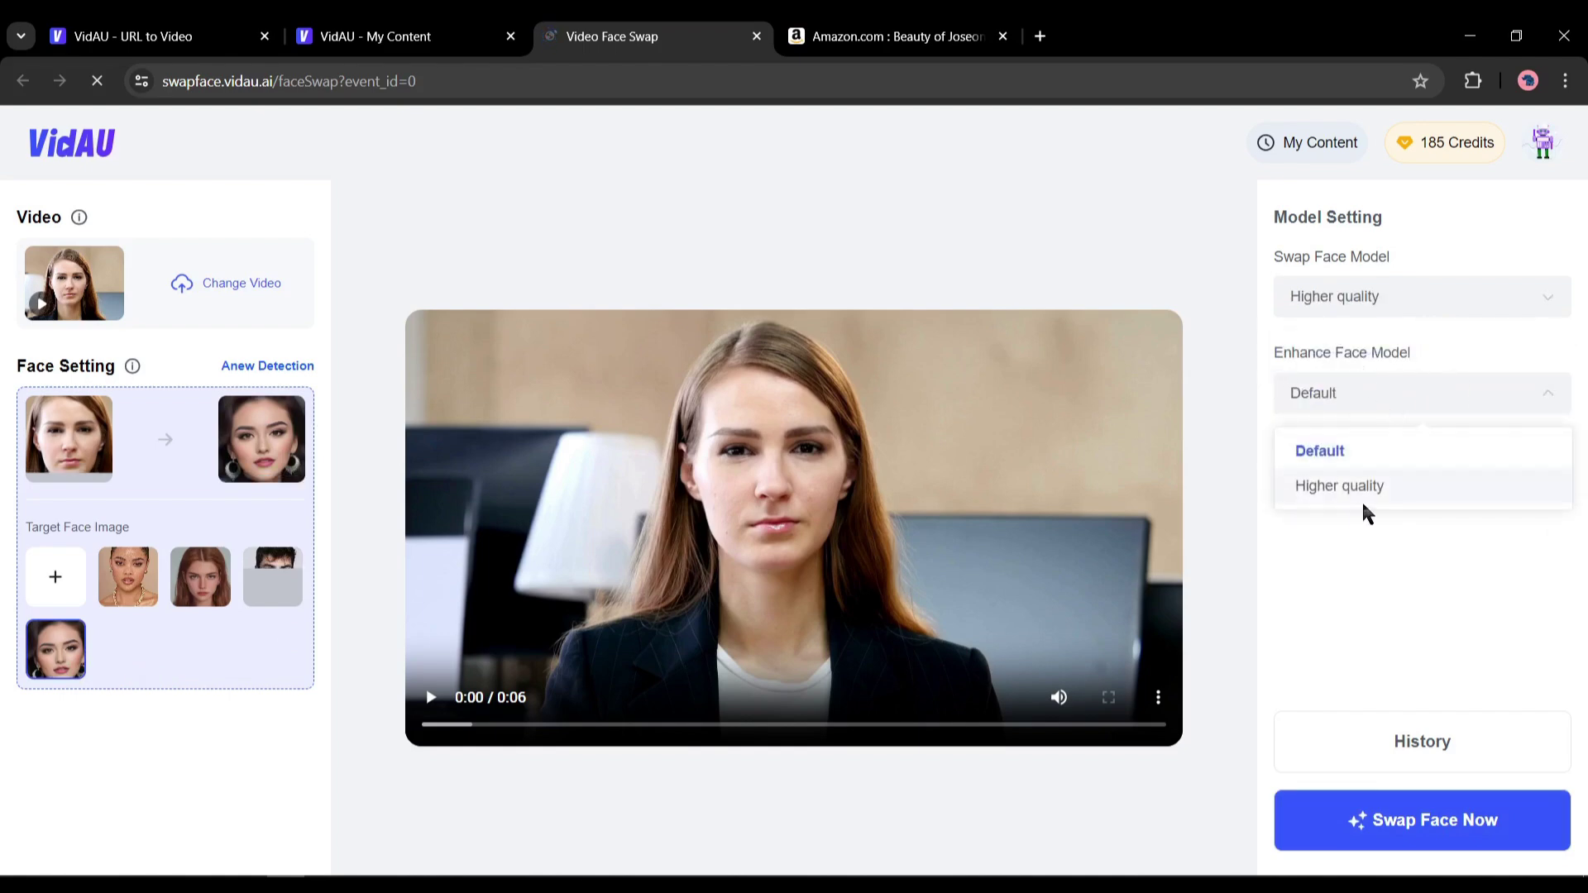
pyautogui.click(1376, 500)
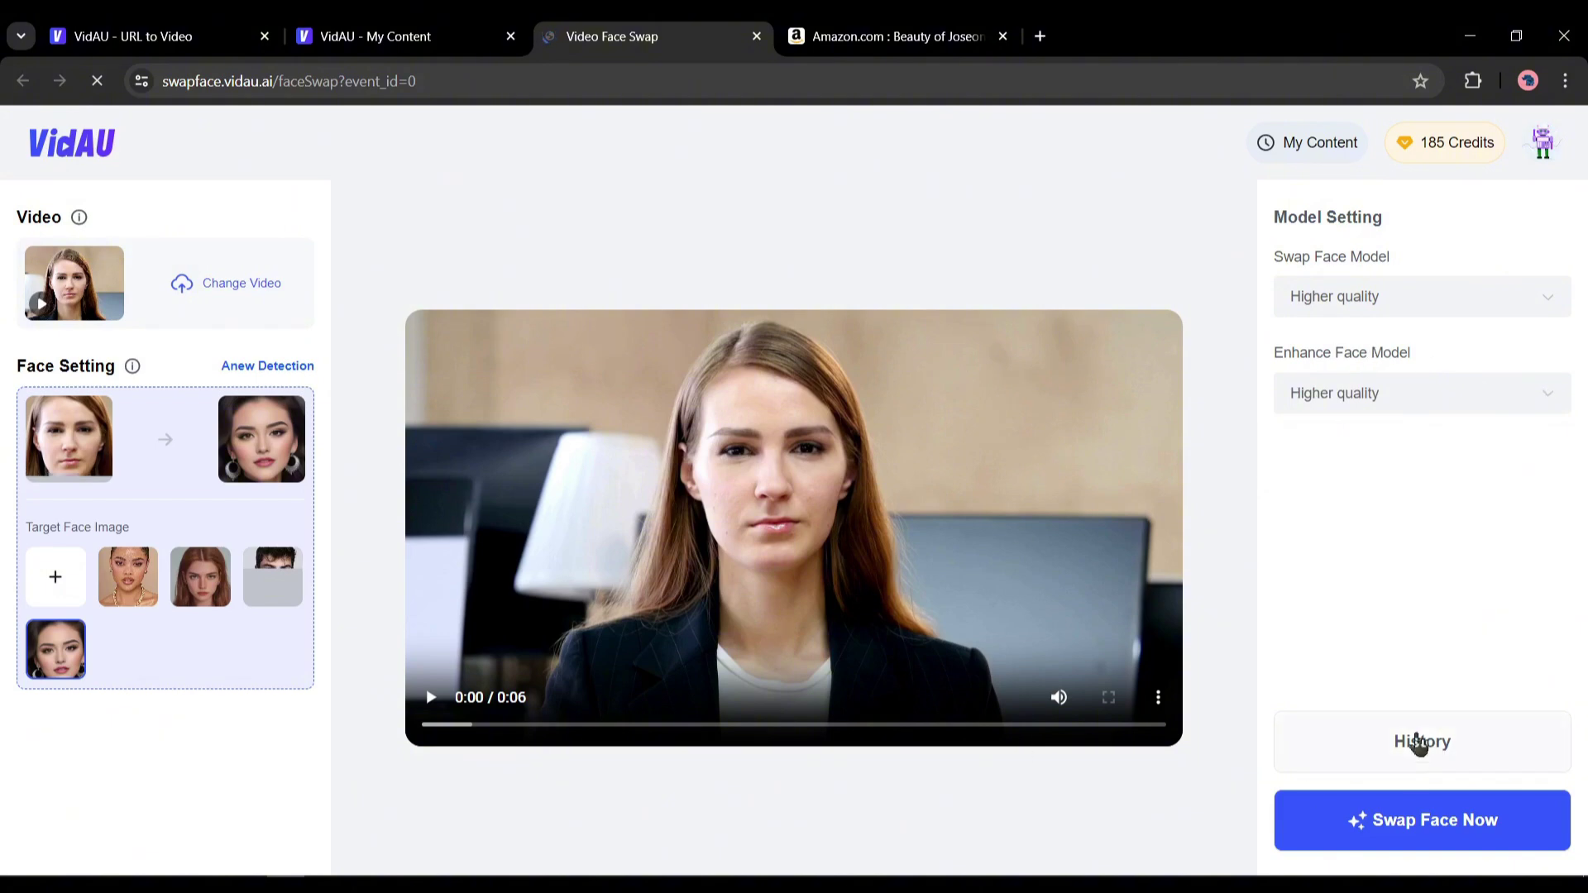
# Run the face swap, confirm the credit charge, and play the swapped video
pyautogui.click(1405, 838)
pyautogui.click(967, 547)
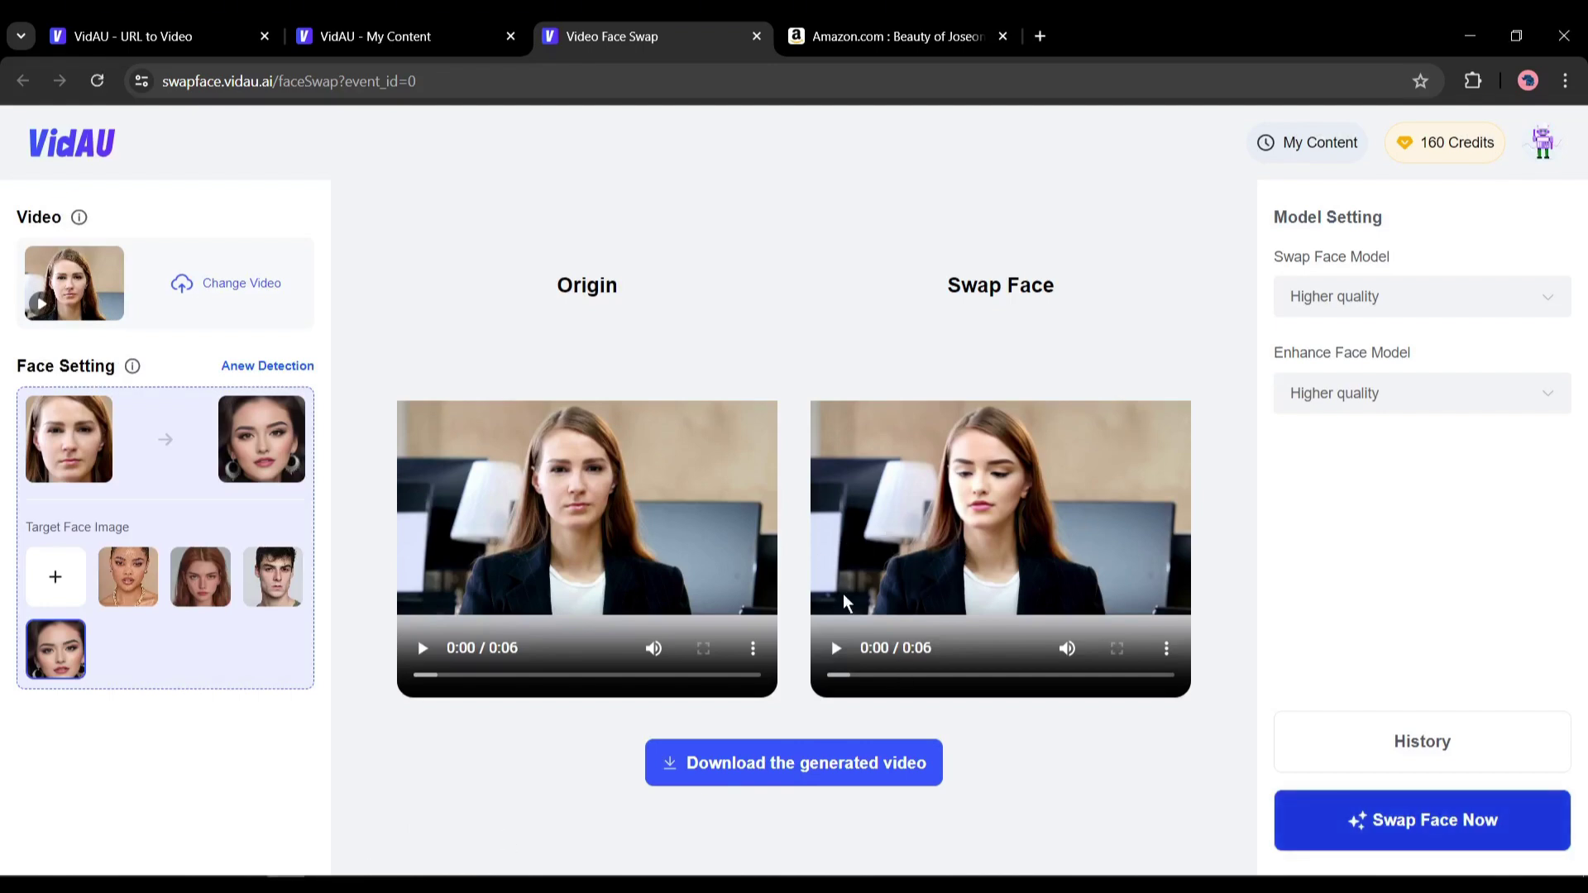
pyautogui.click(833, 648)
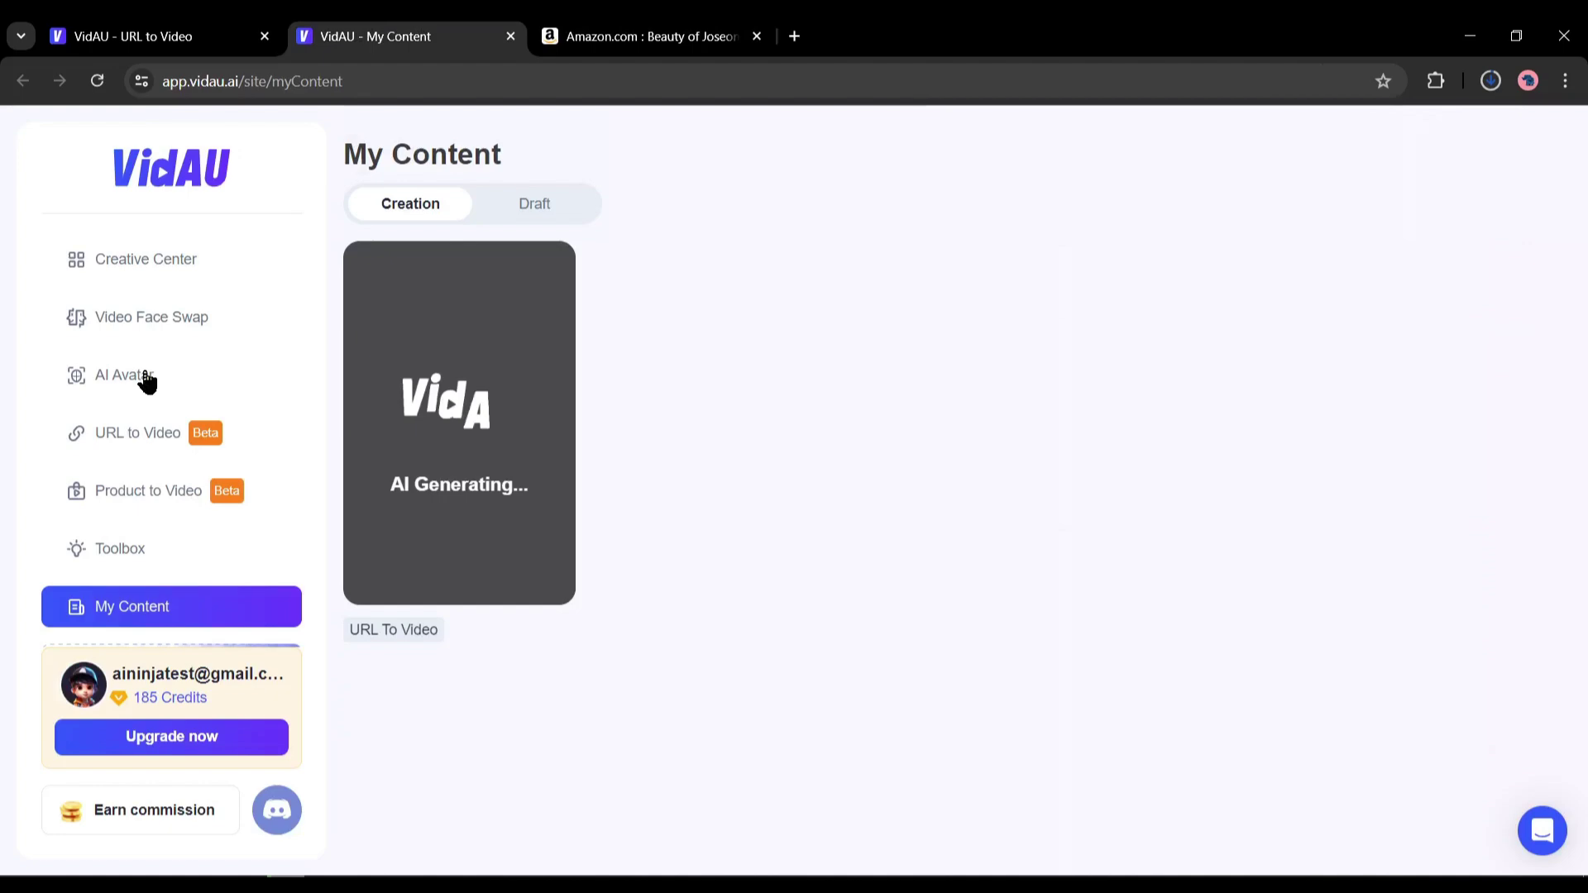
# Start creating a custom avatar on the AI Avatar page and enter a model name
pyautogui.click(148, 381)
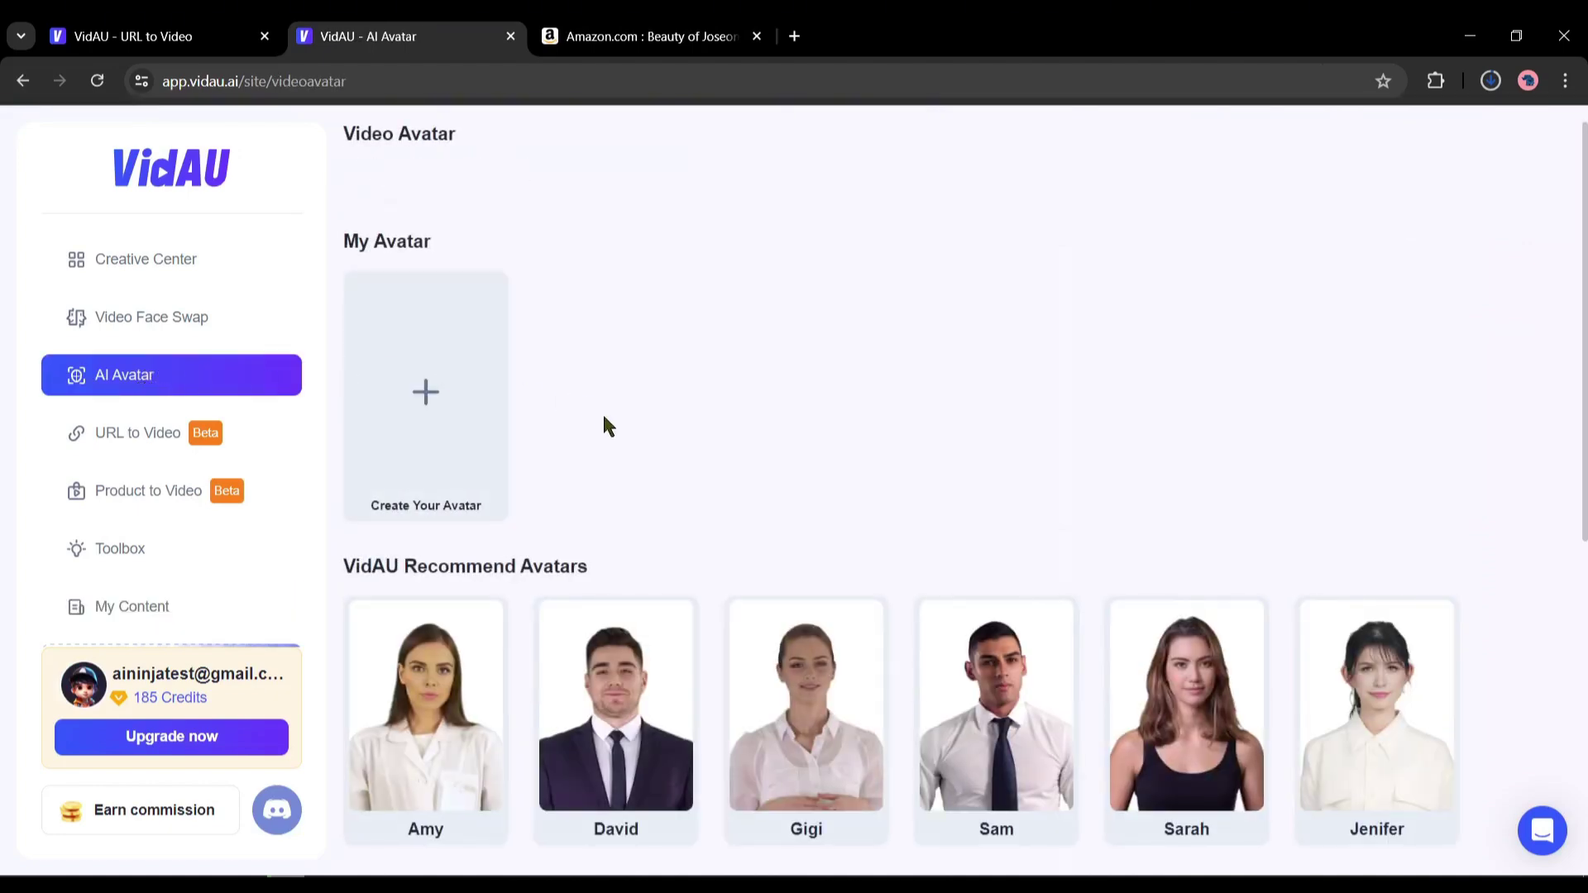
pyautogui.scroll(-8, 609, 522)
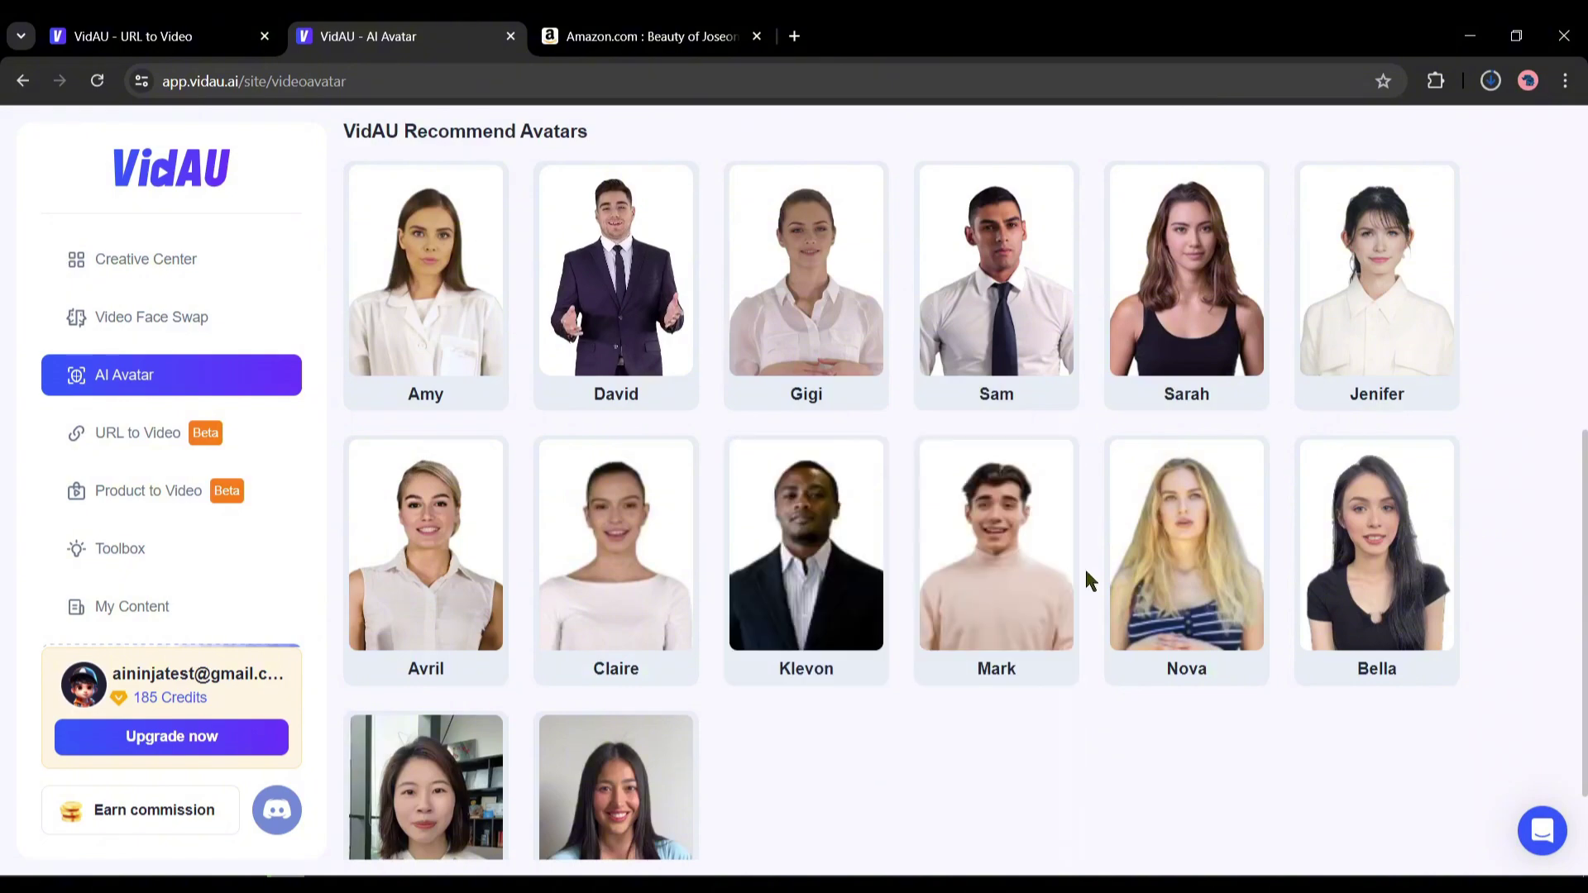
pyautogui.scroll(-2, 910, 628)
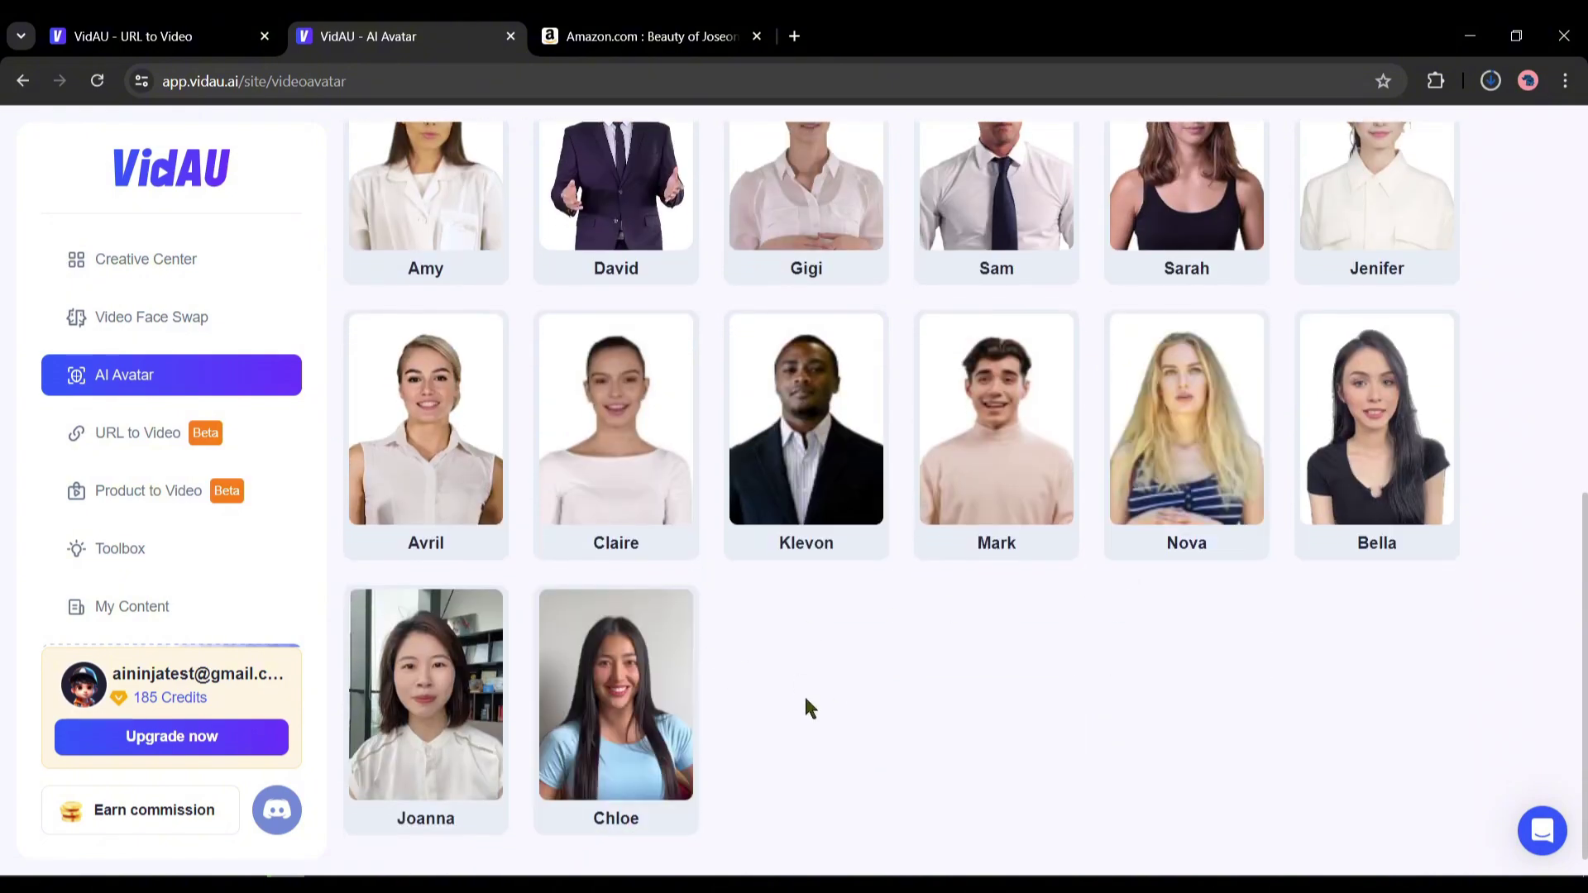
pyautogui.scroll(9, 809, 707)
pyautogui.click(400, 548)
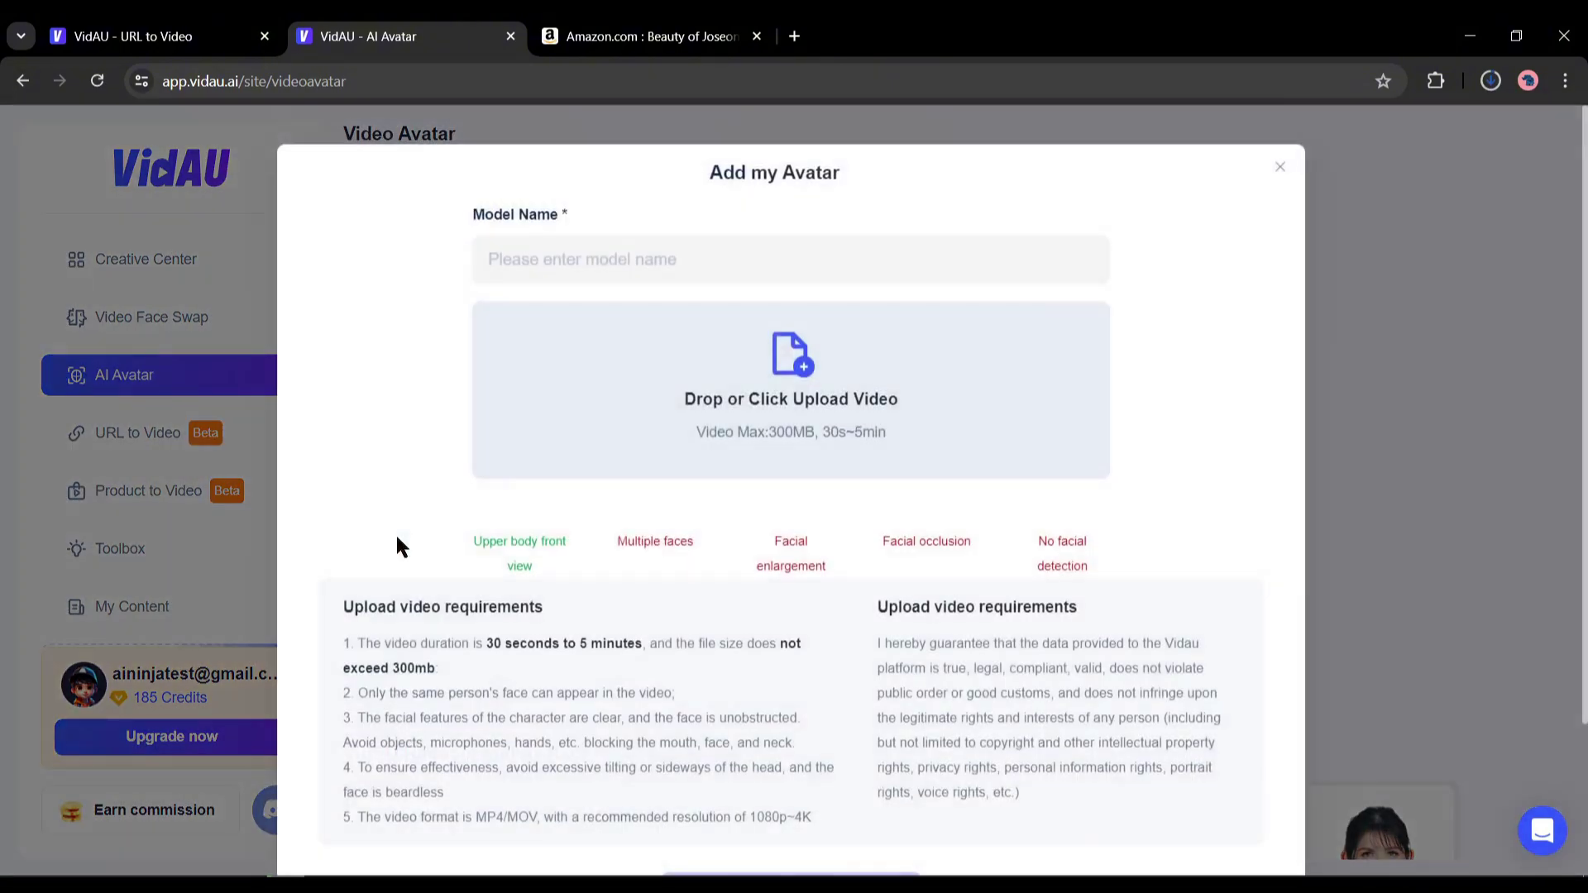
pyautogui.write('Jhon')
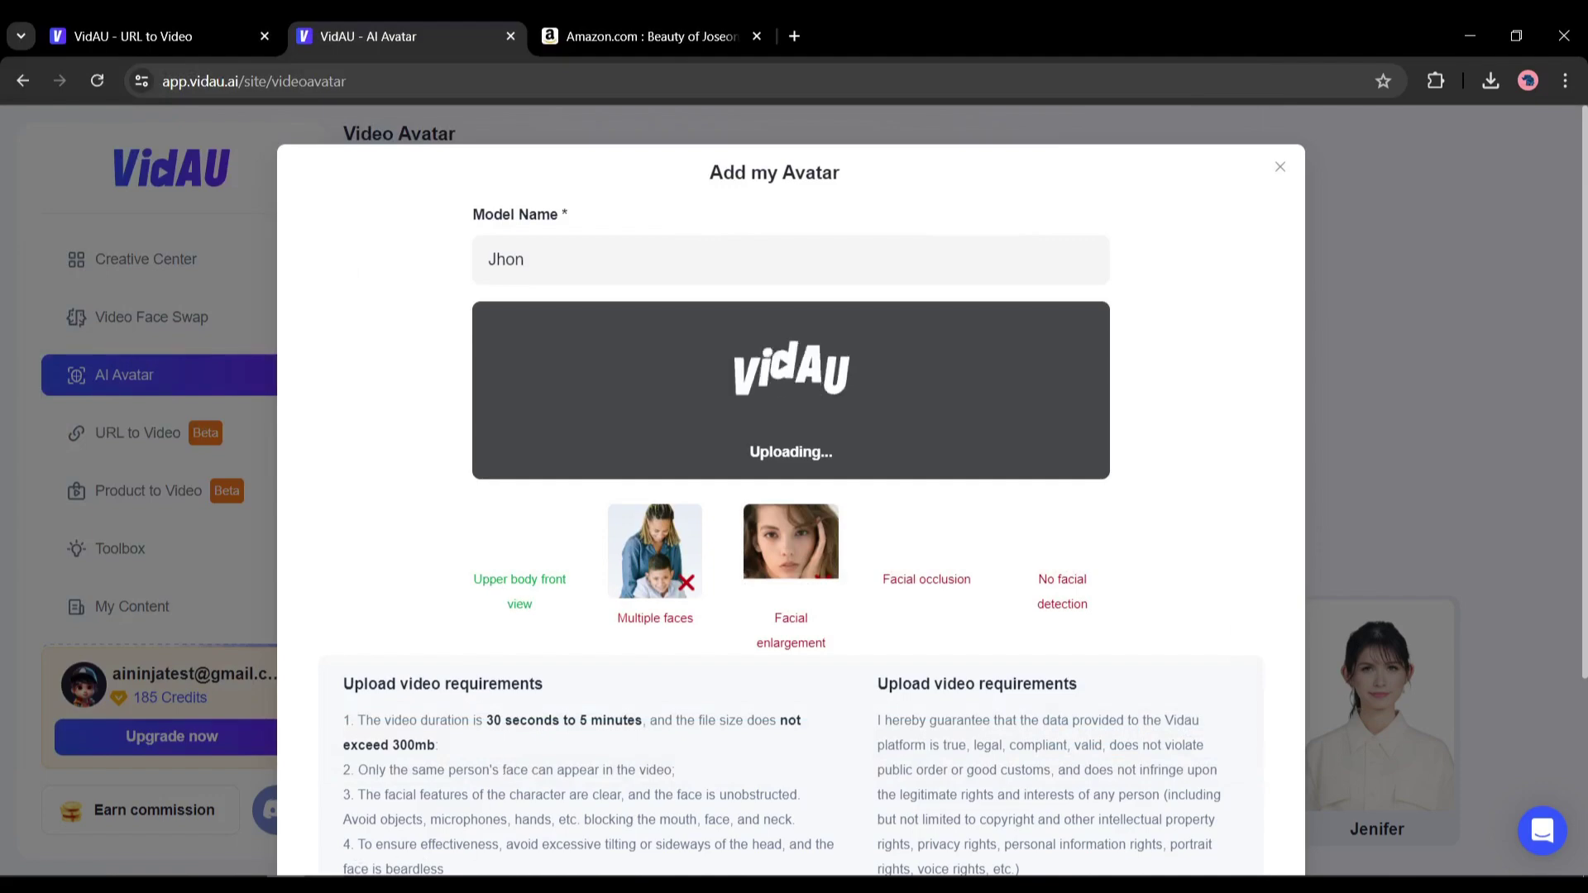
# Upload vidau.mp4, submit the custom avatar, and dismiss the upload-successful message
pyautogui.scroll(-2, 1447, 686)
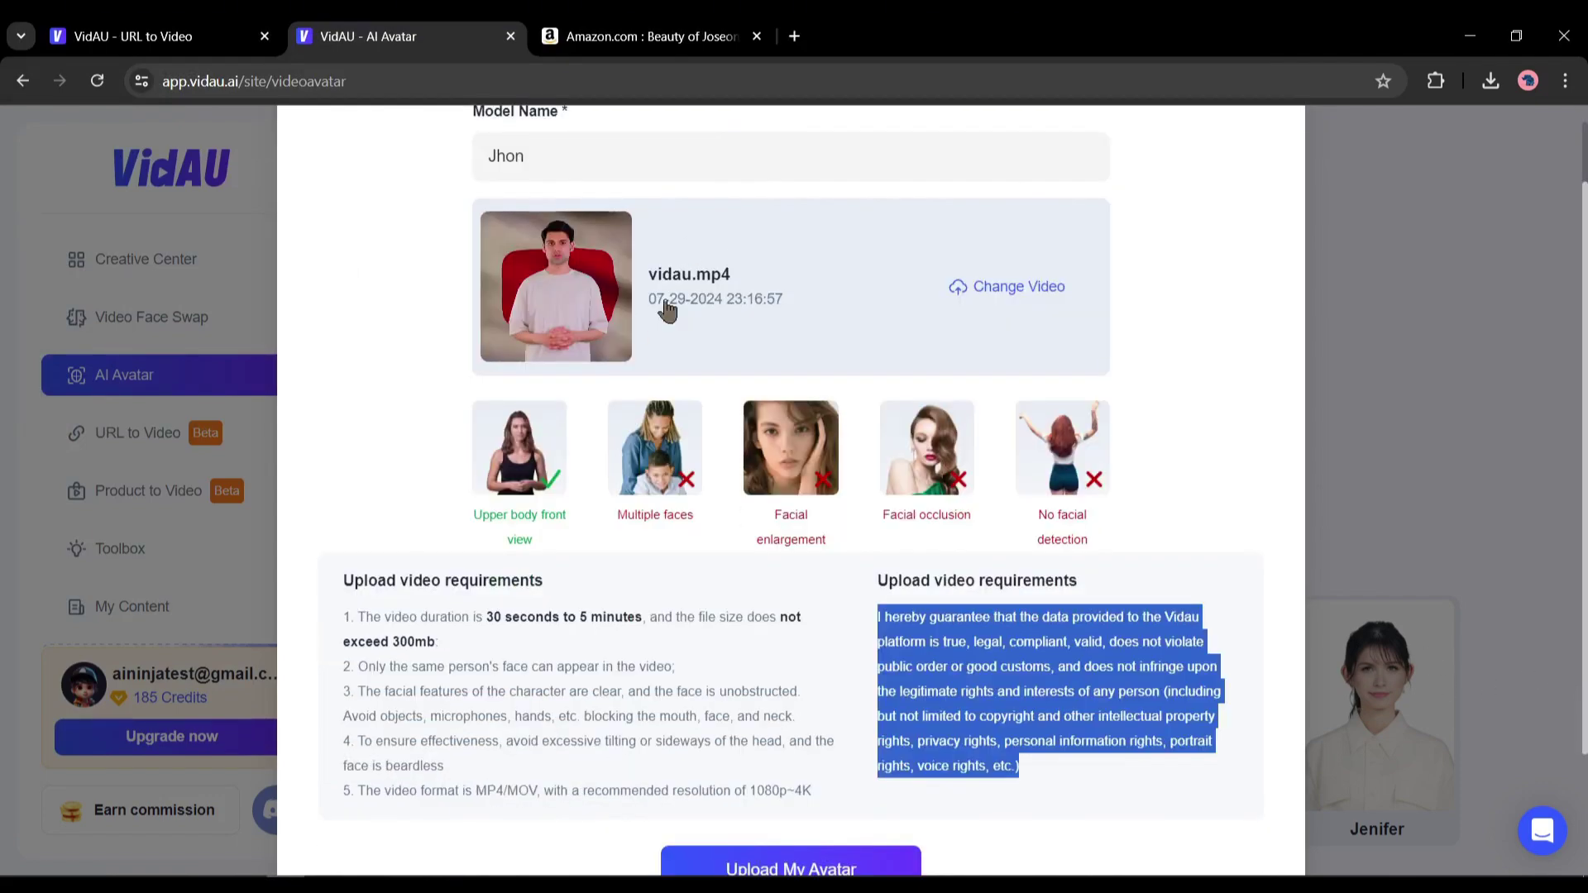
pyautogui.scroll(-3, 787, 701)
pyautogui.click(807, 707)
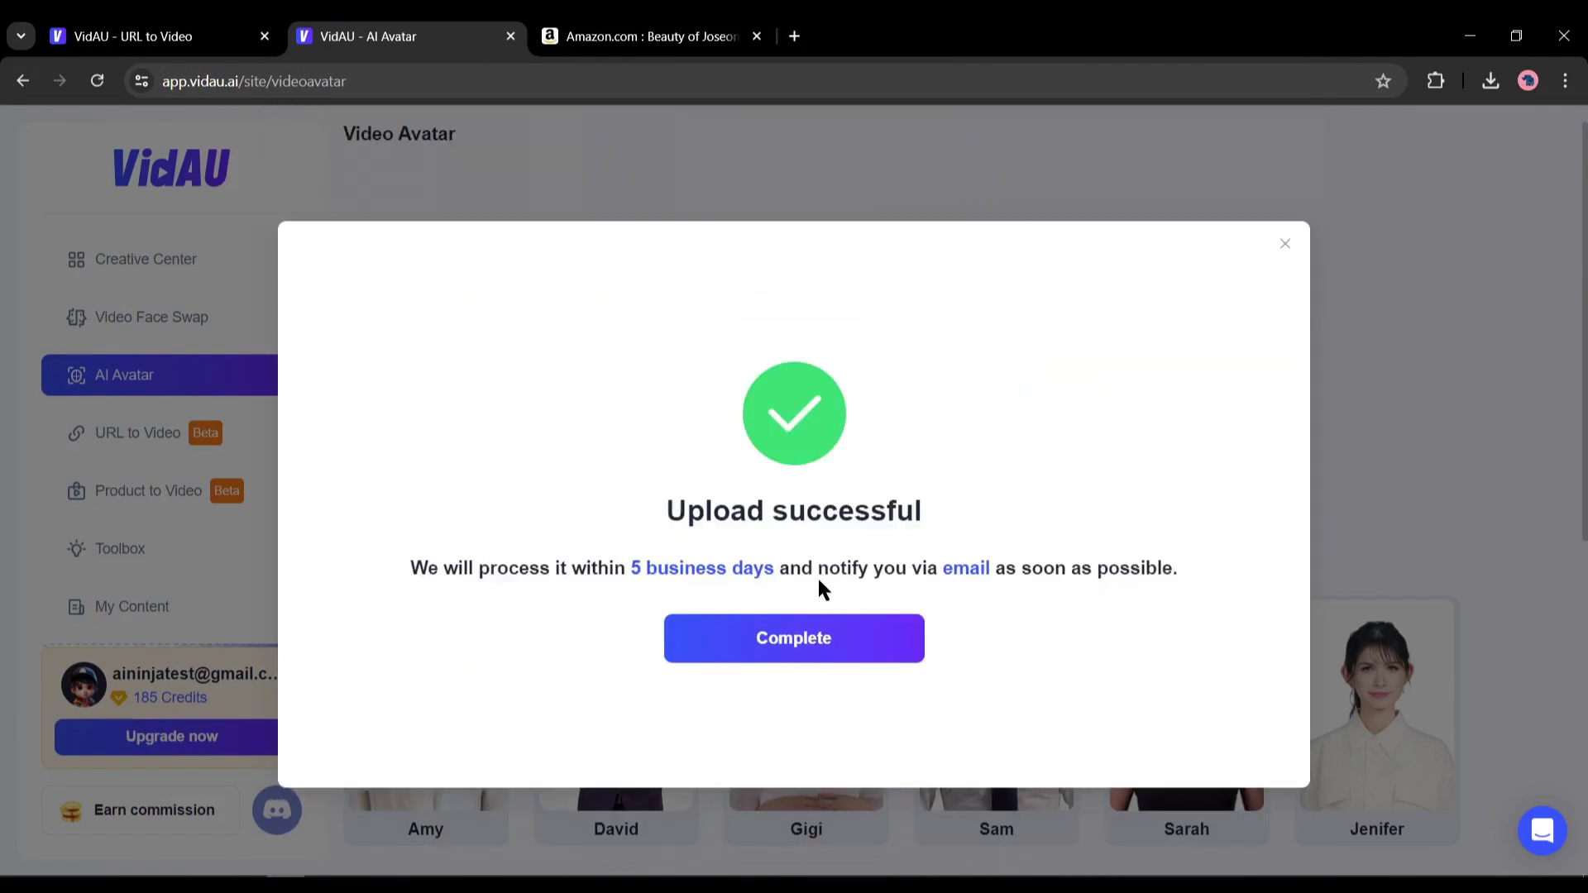
pyautogui.moveTo(470, 567); pyautogui.dragTo(797, 567)
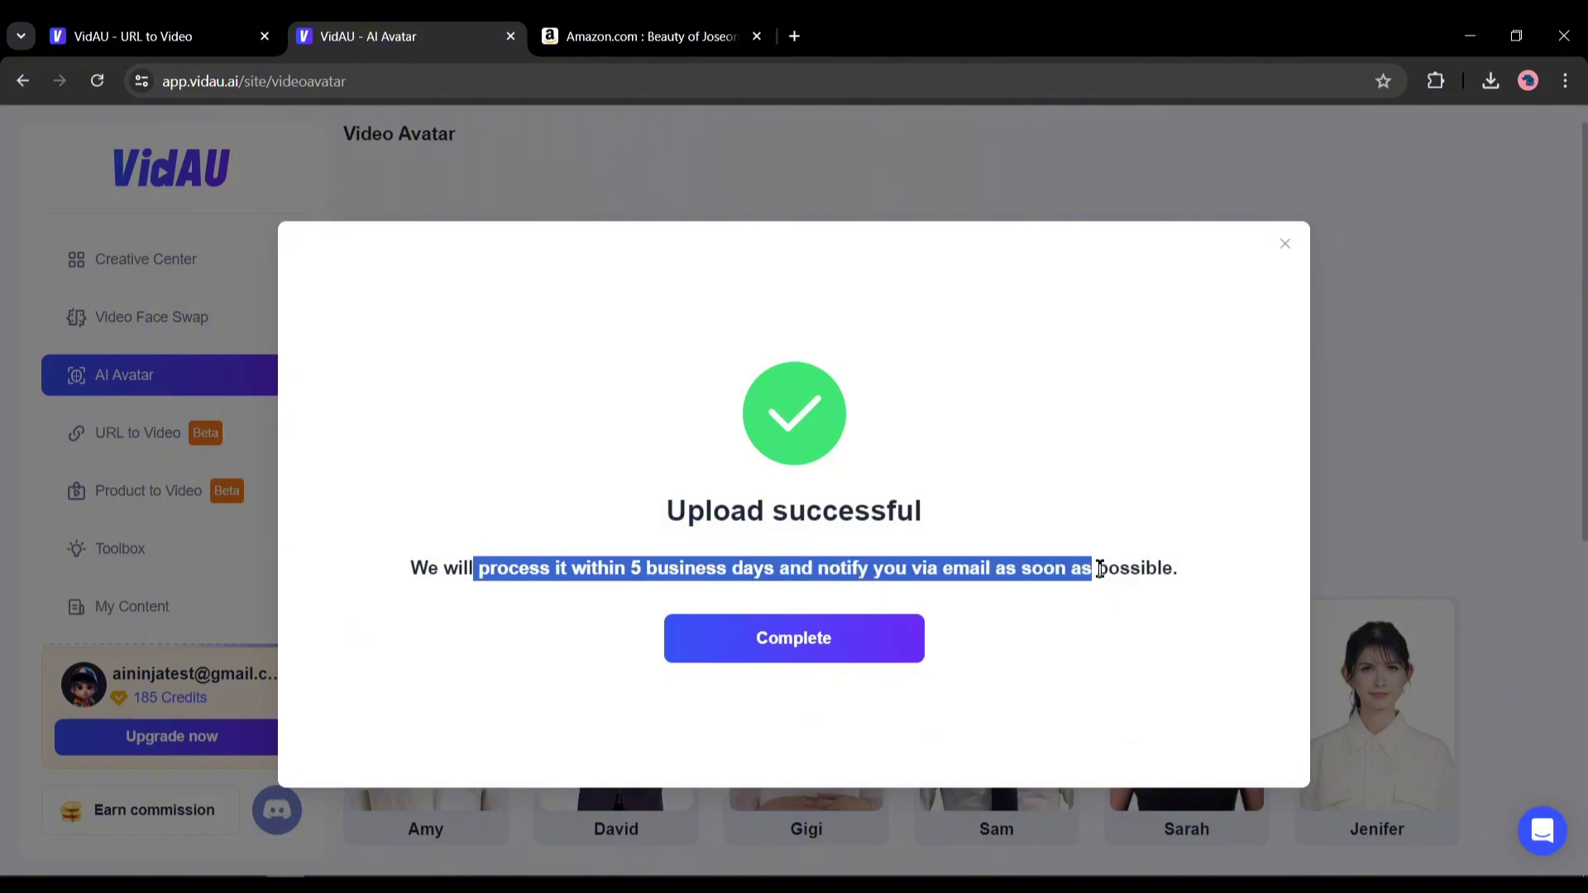
pyautogui.click(822, 649)
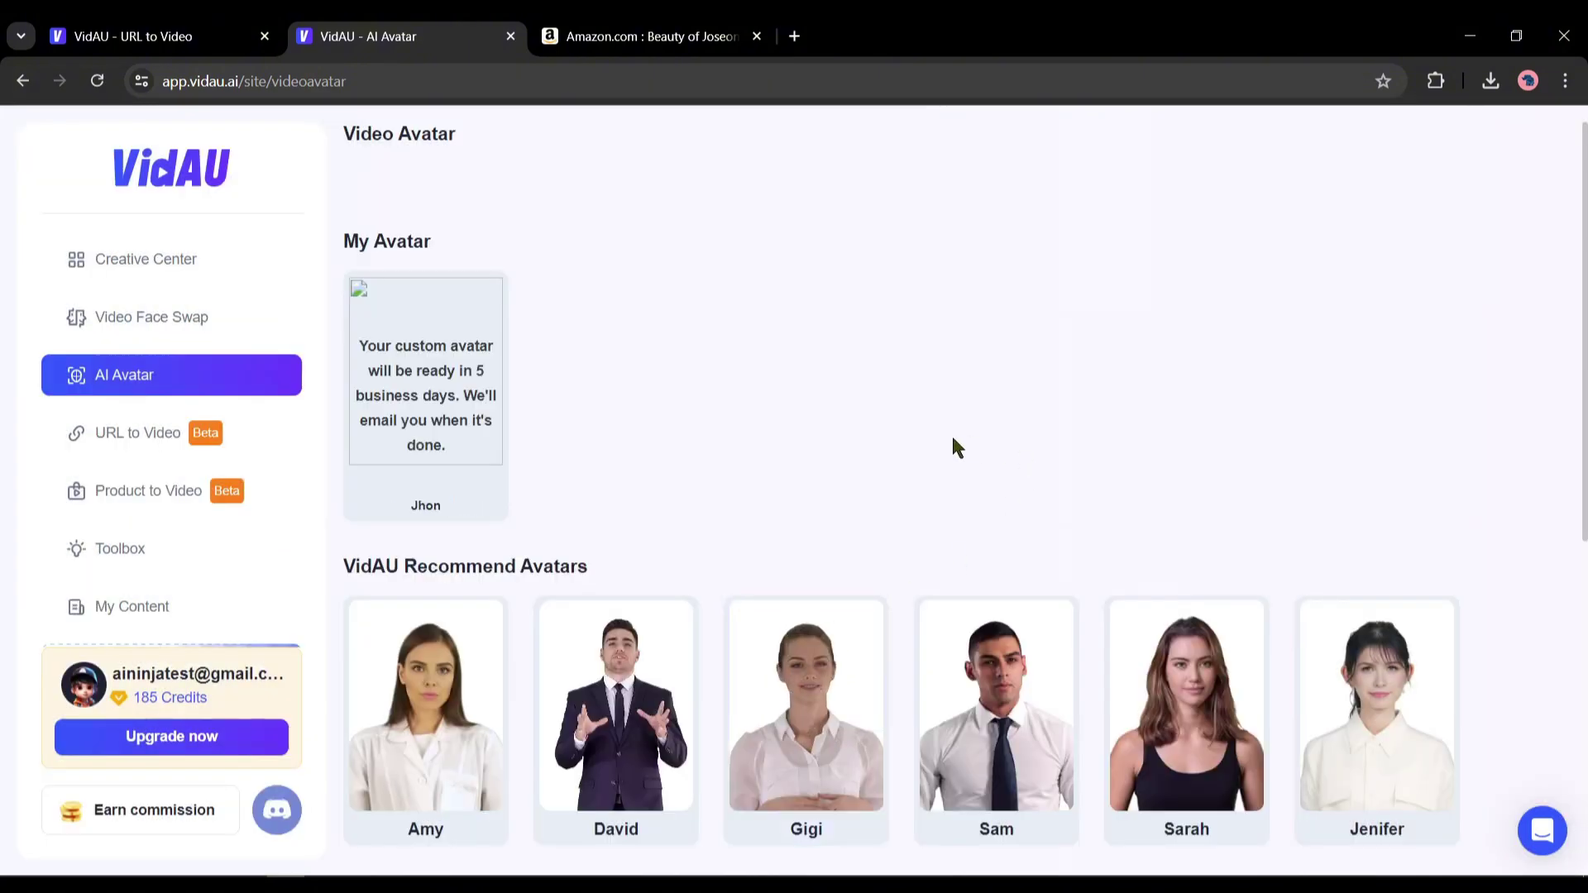
pyautogui.scroll(-5, 950, 447)
pyautogui.click(758, 403)
pyautogui.scroll(-1, 757, 404)
pyautogui.click(790, 825)
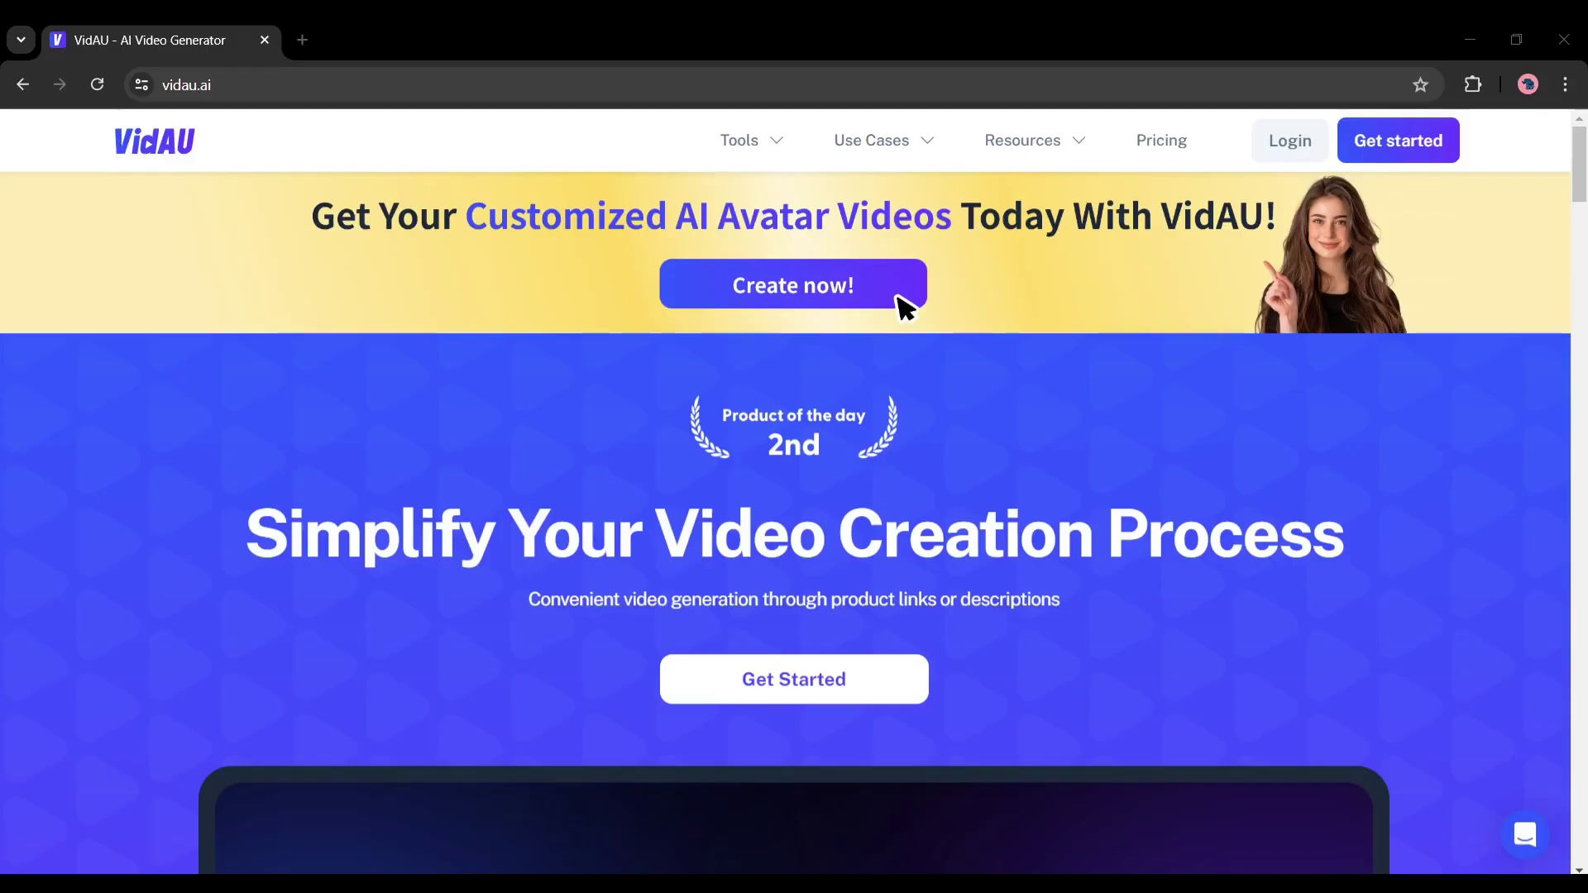
# Scroll the vidau.ai homepage past the tool showcases down to the 20,000+ real cases section
pyautogui.scroll(-6, 544, 726)
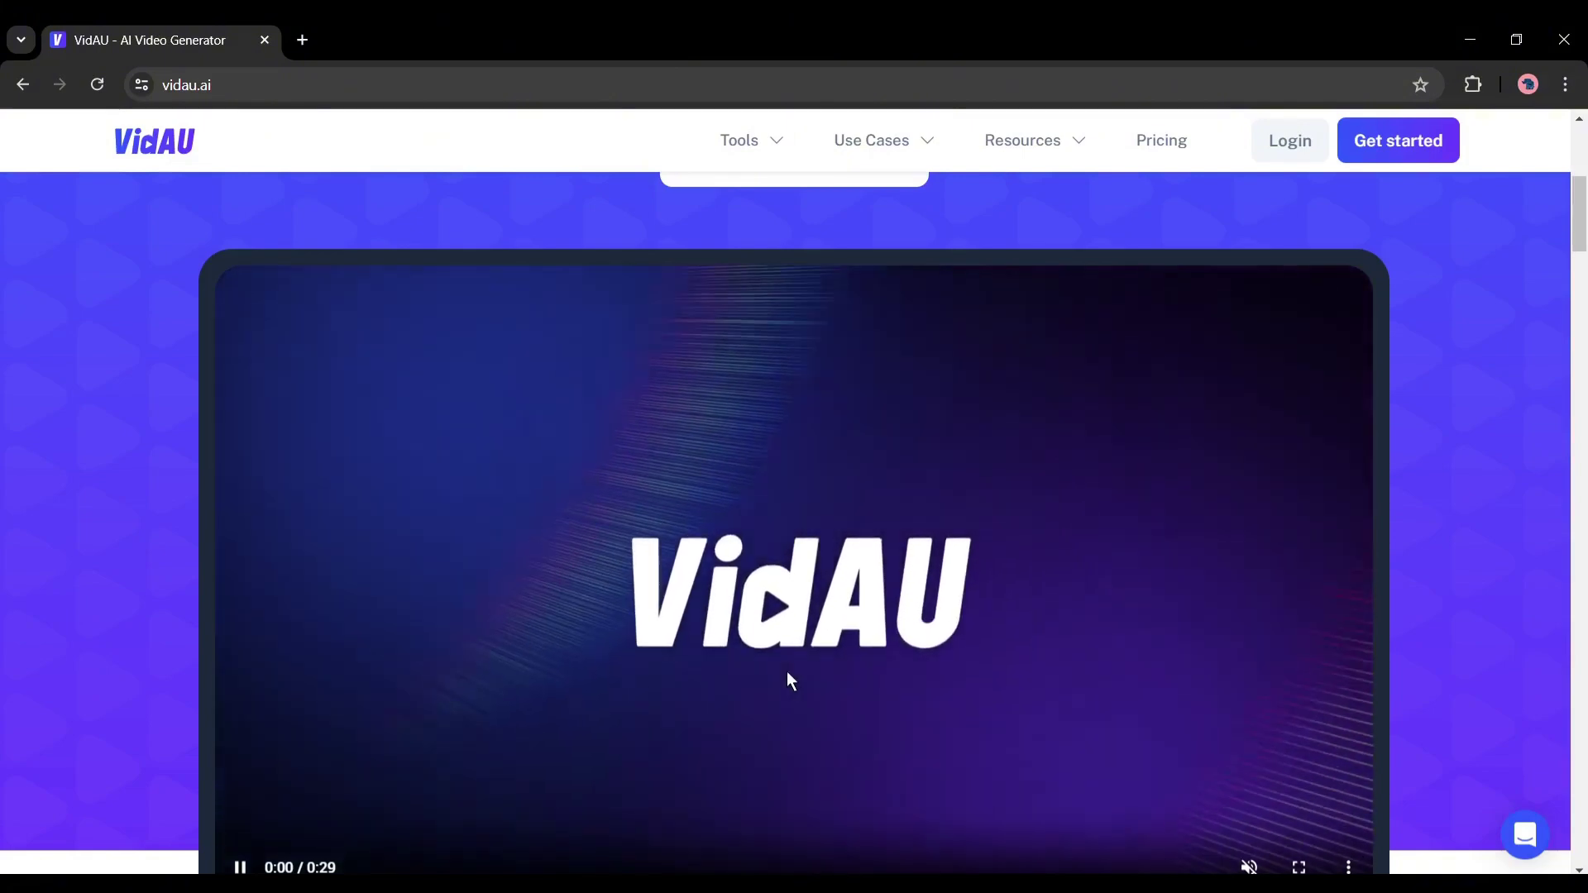
pyautogui.scroll(-6, 773, 670)
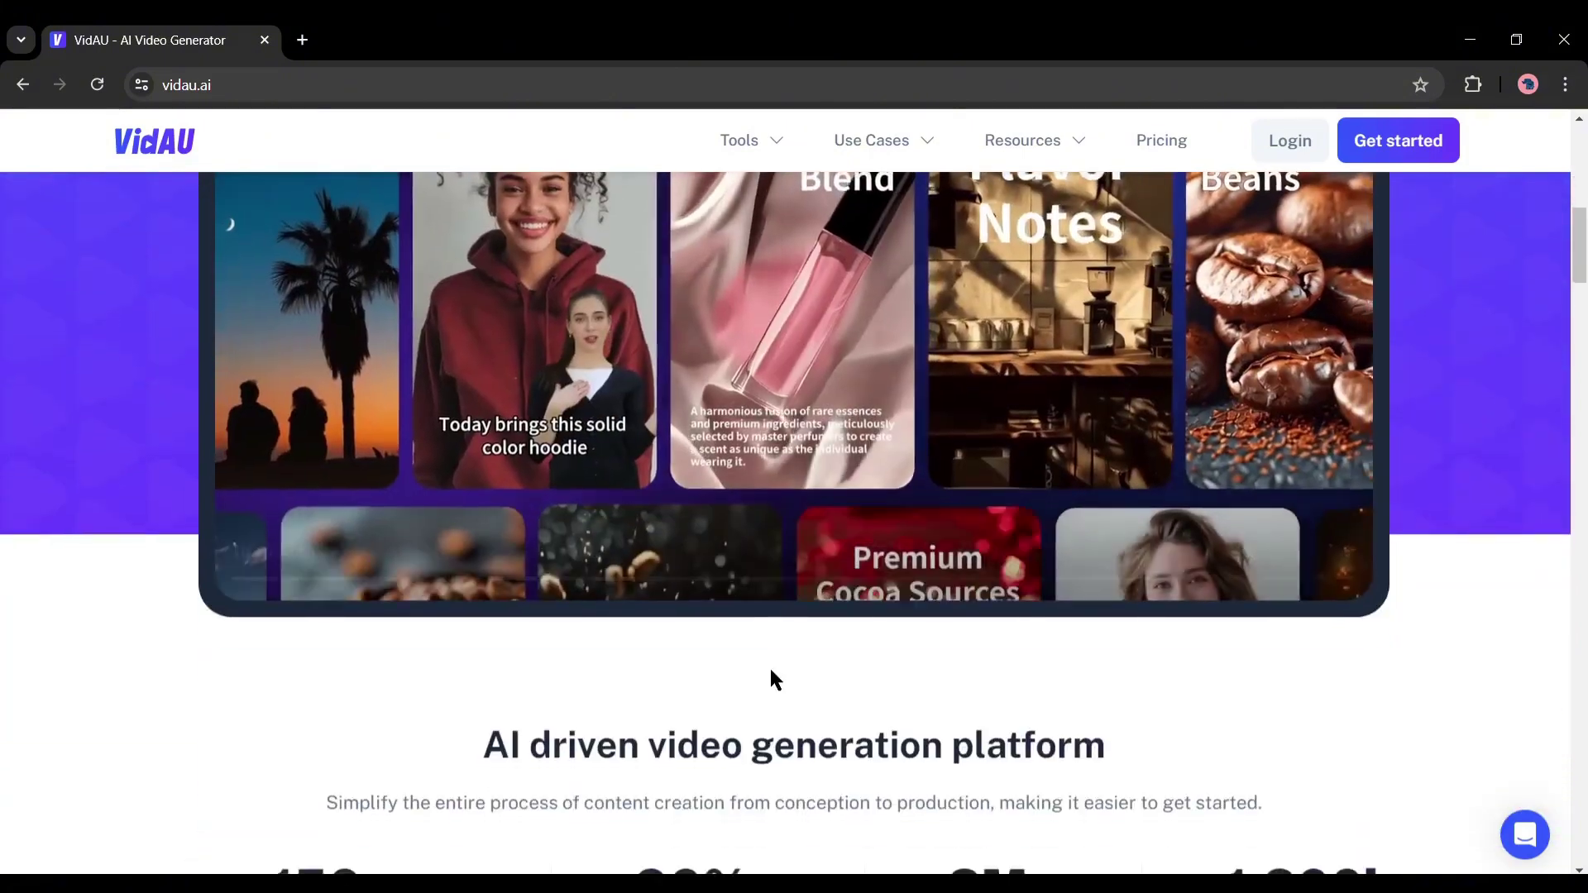
pyautogui.scroll(-6, 769, 679)
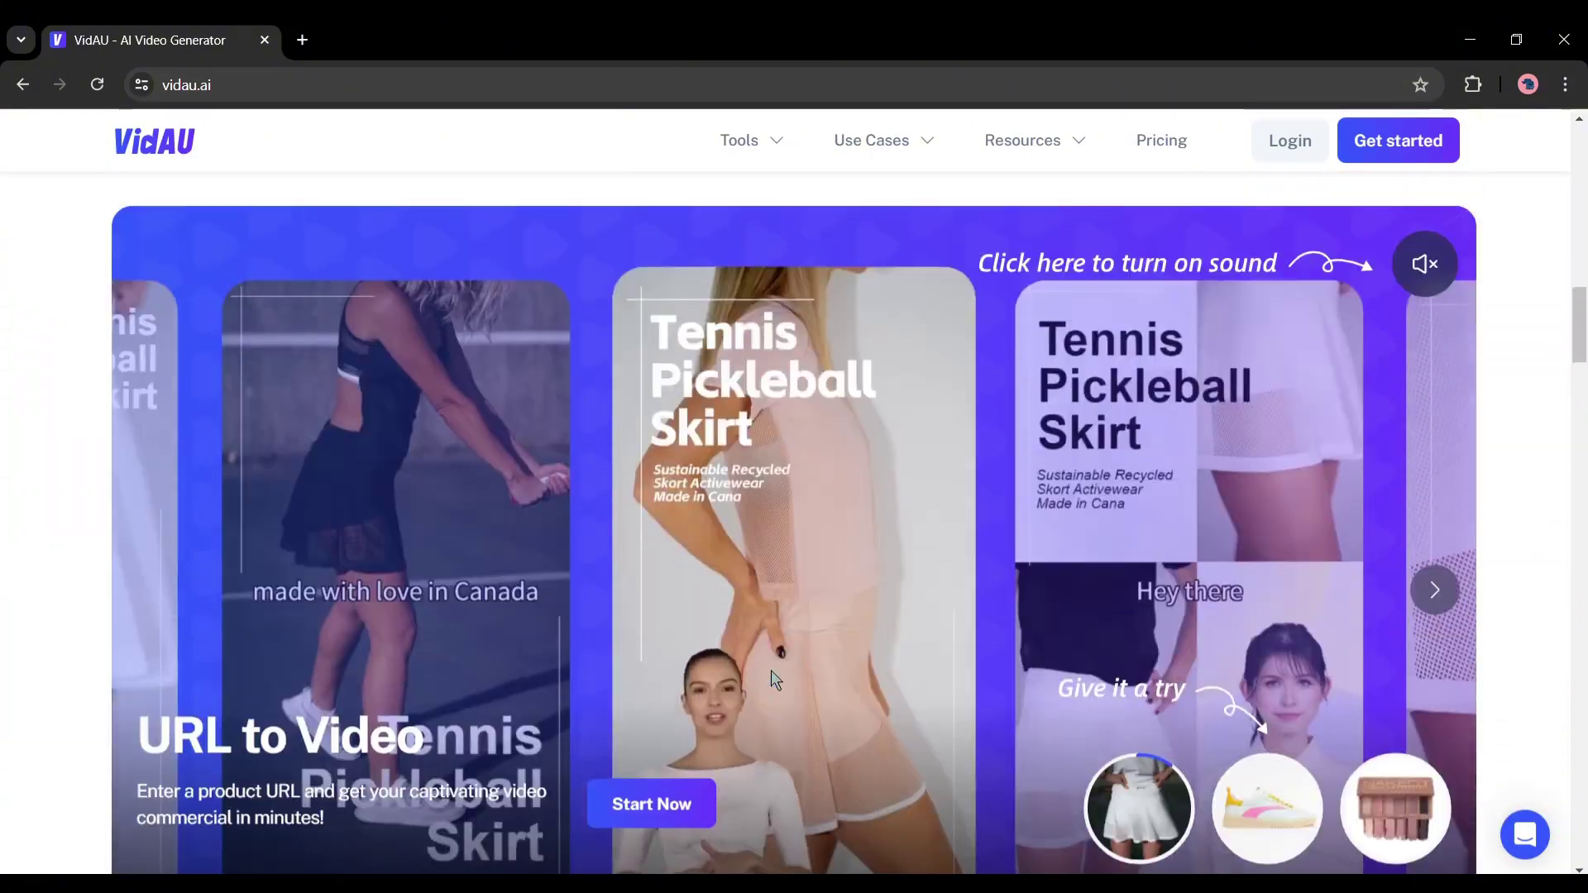
pyautogui.scroll(-5, 771, 669)
pyautogui.scroll(-2, 772, 673)
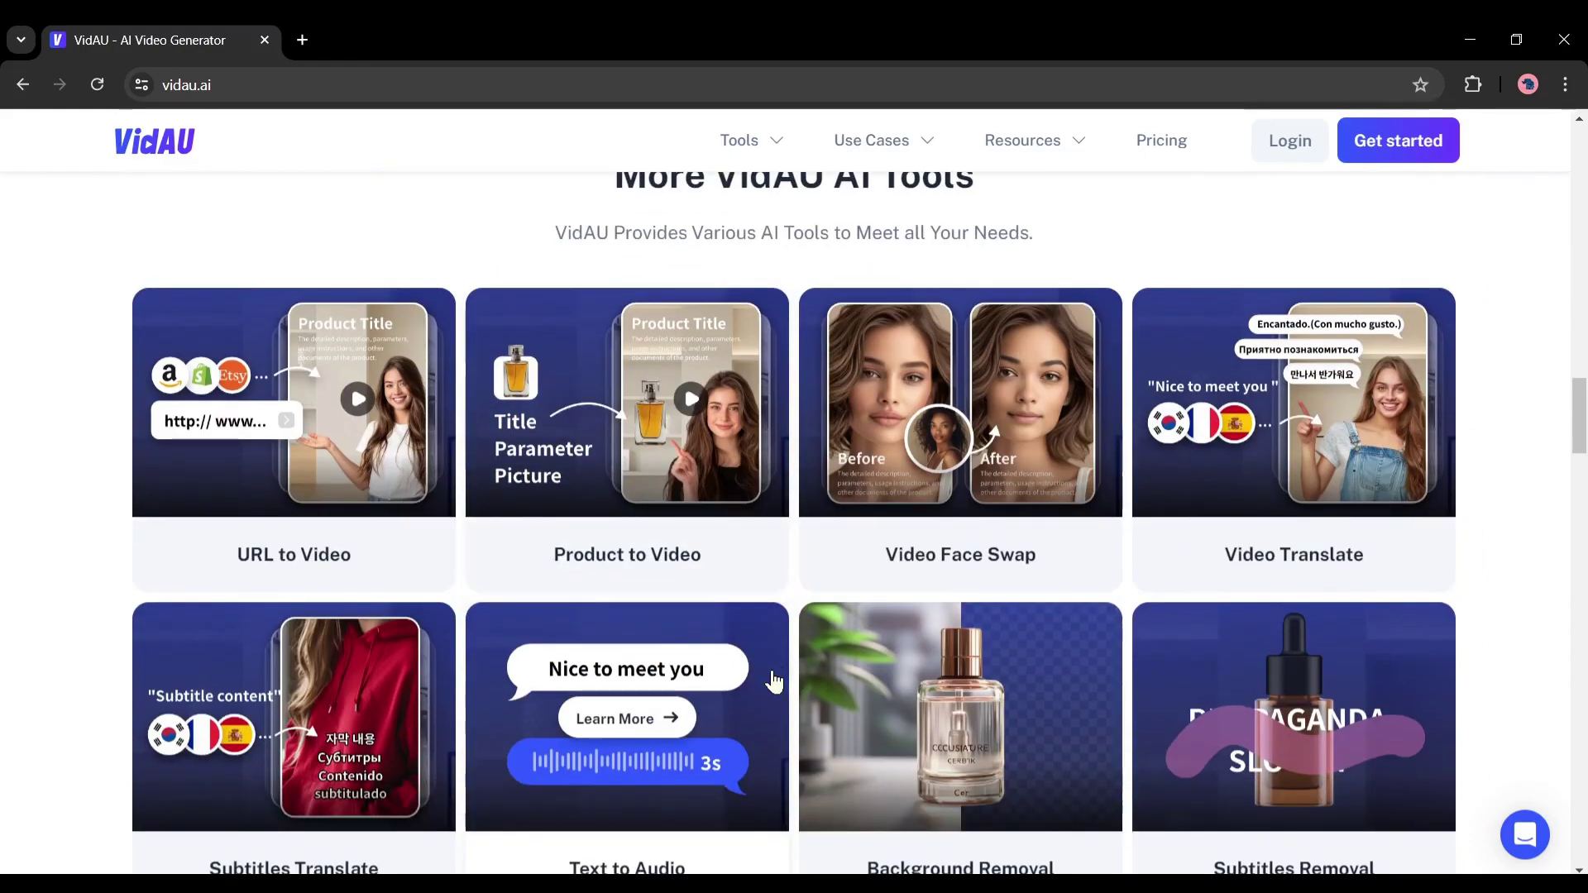
pyautogui.scroll(-10, 970, 589)
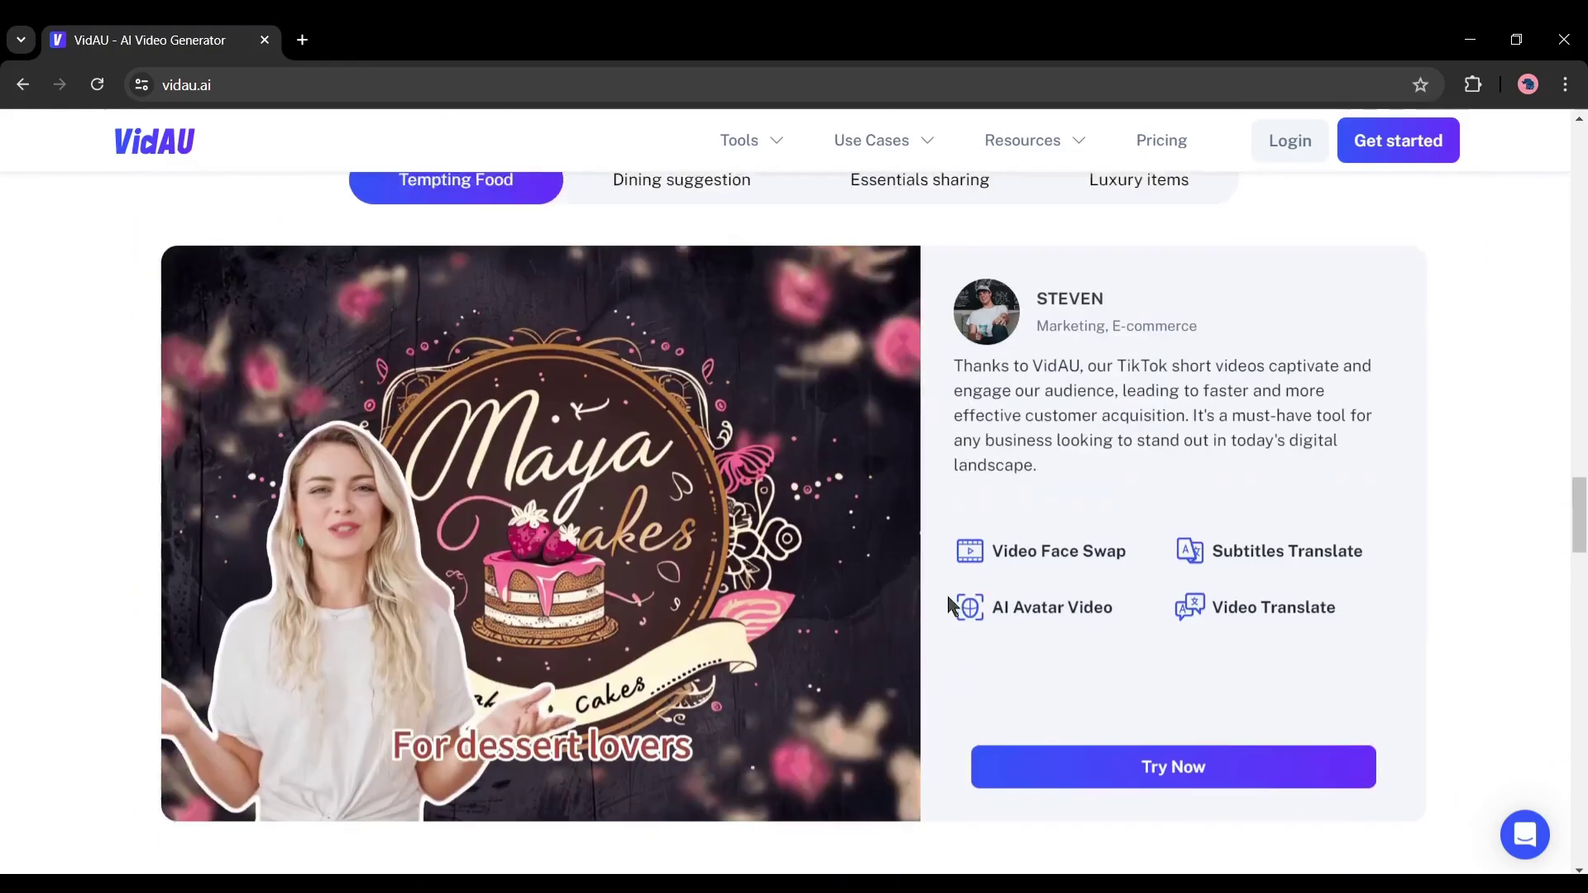
pyautogui.scroll(-12, 931, 596)
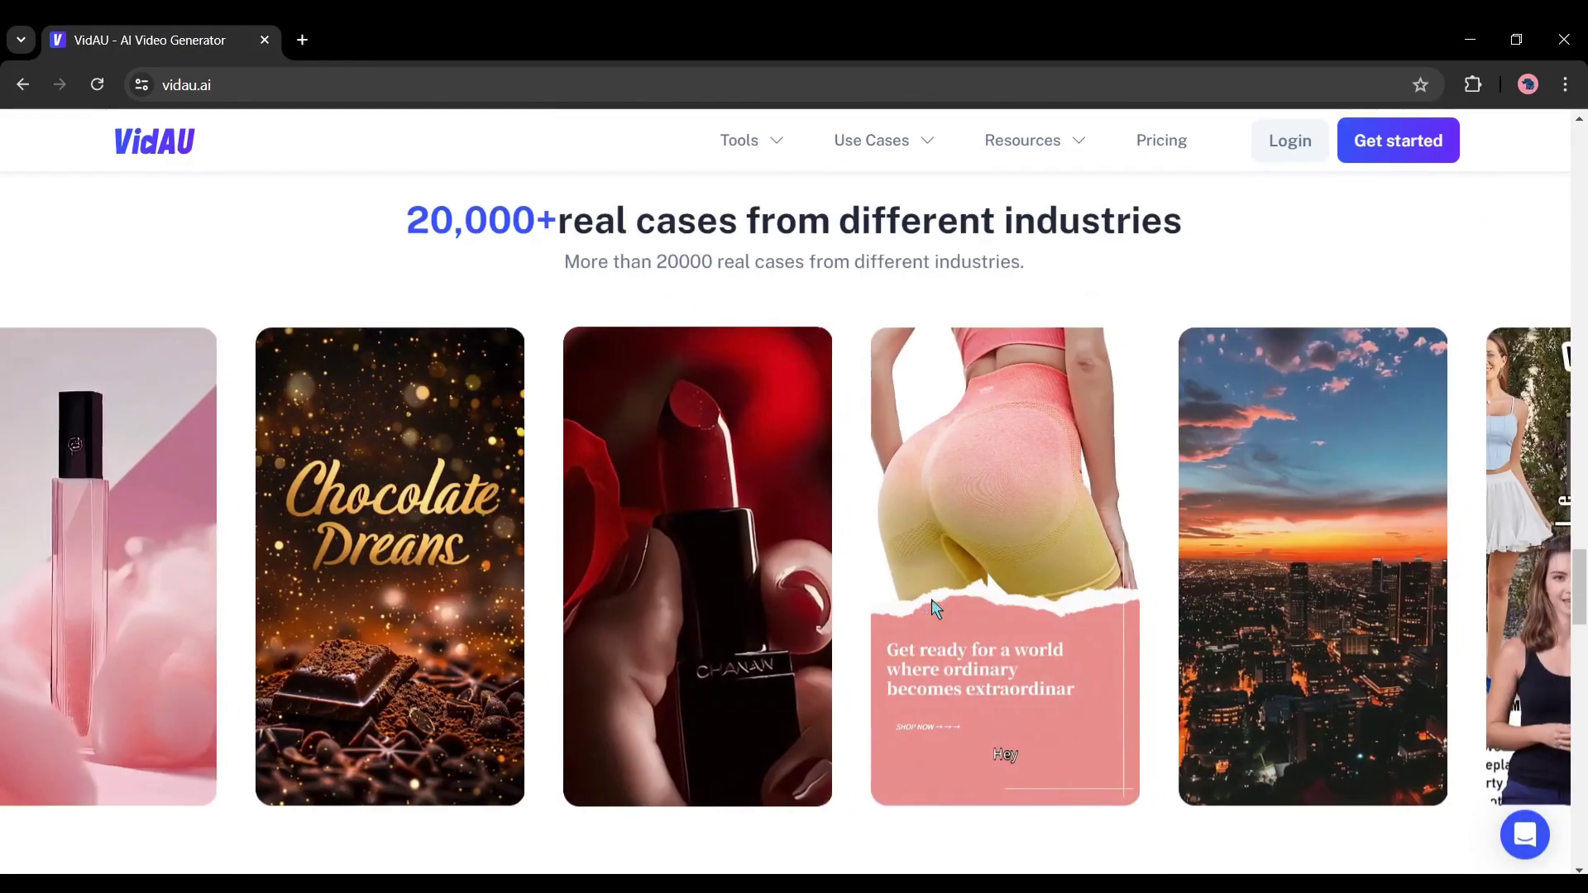